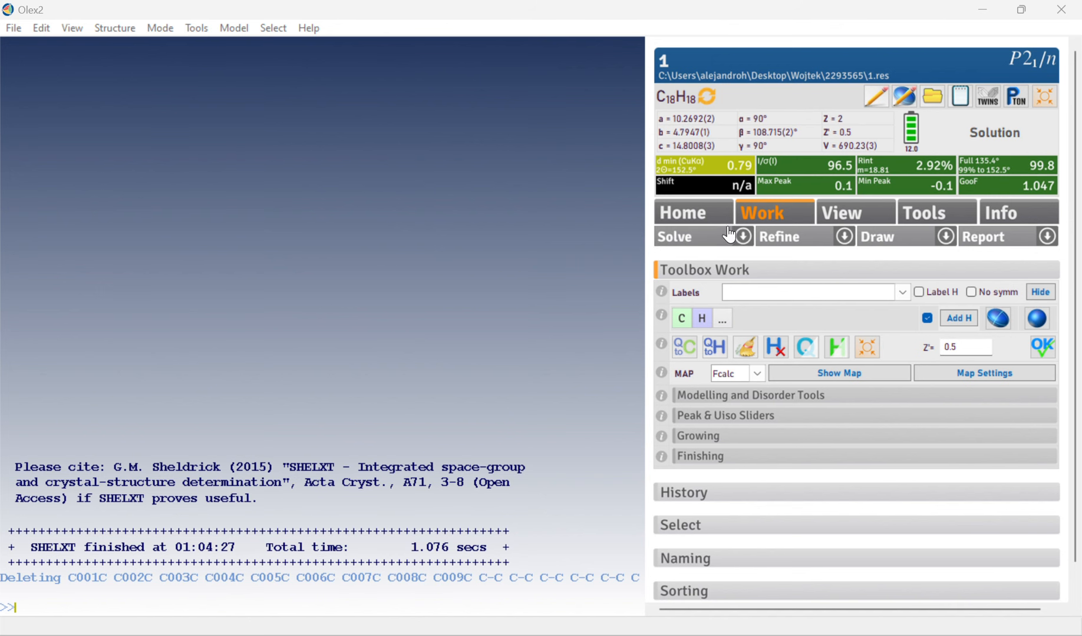
Step: Solve the C18H18 structure again and accept the request to re-solve it
left_click(699, 245)
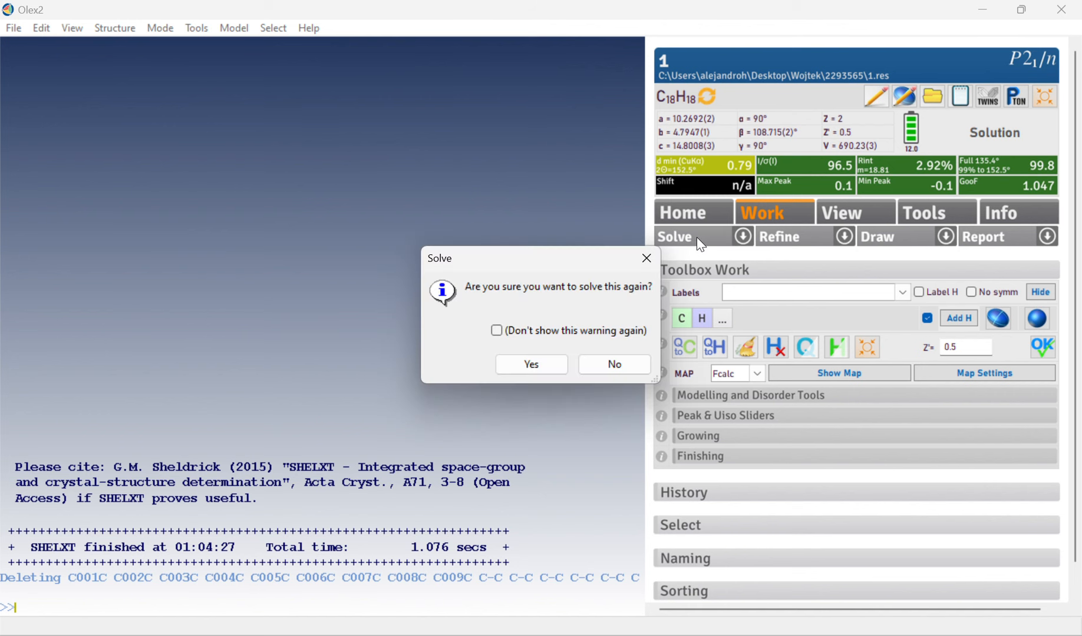
left_click(530, 366)
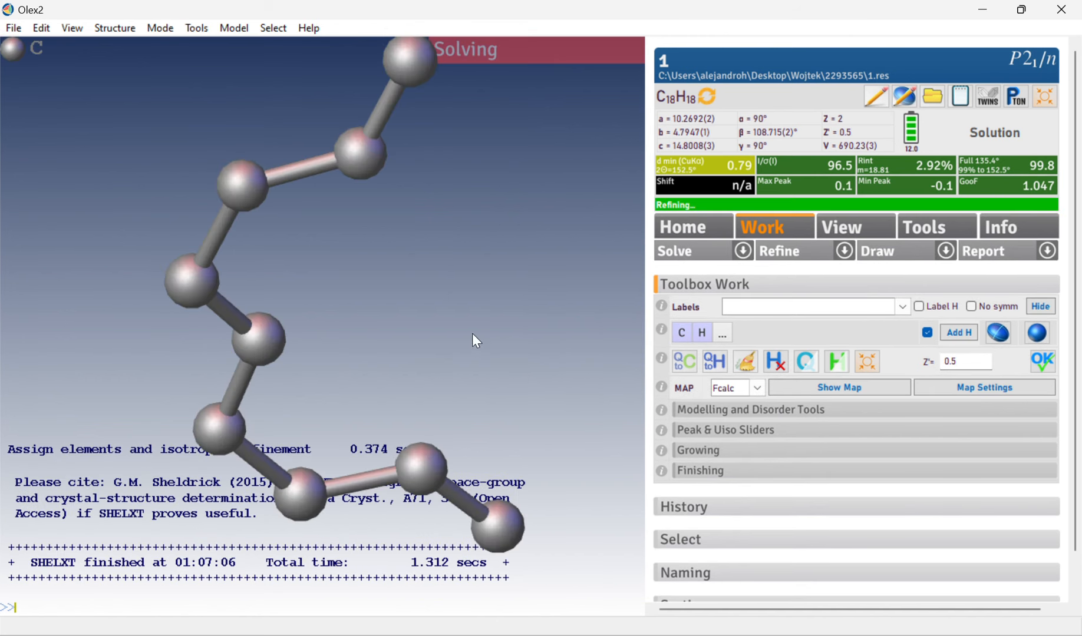
left_click_drag(441, 326, 391, 282)
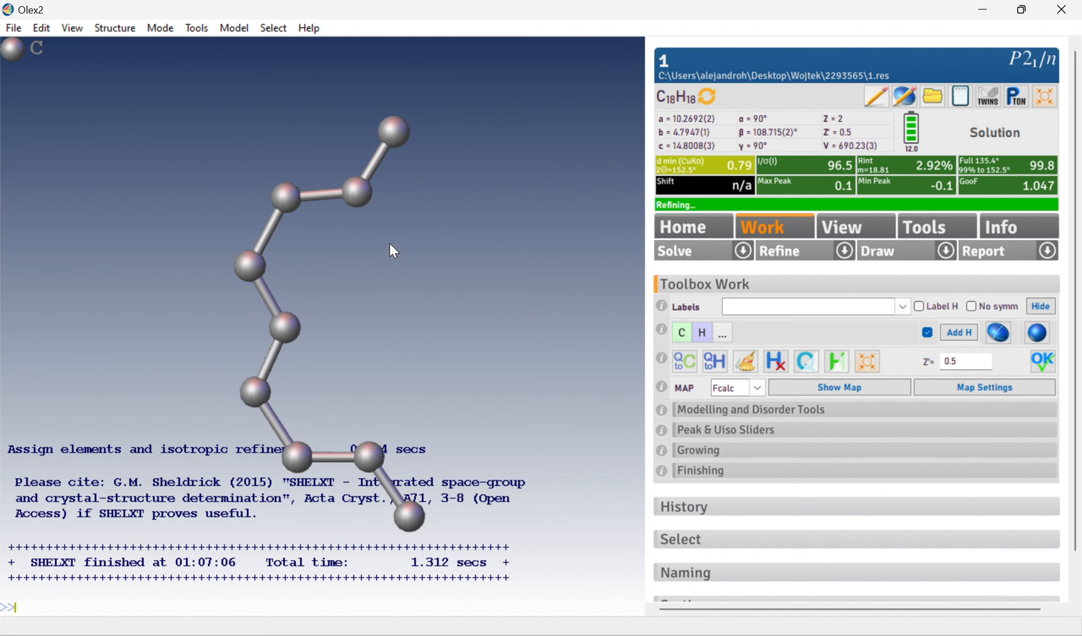
left_click_drag(419, 325, 373, 368)
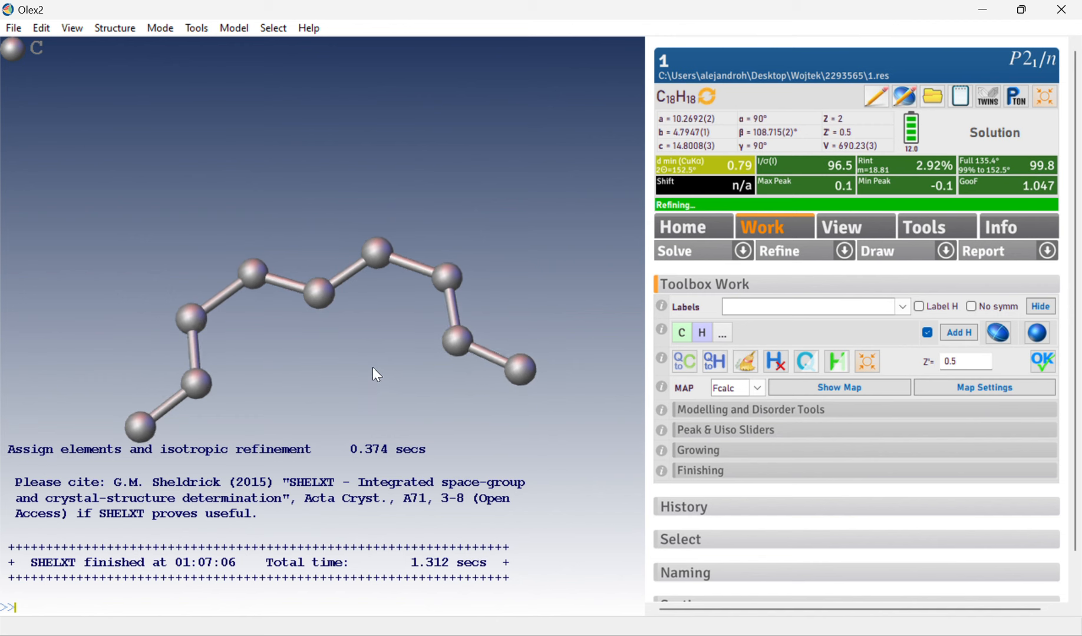
Step: Refine the solved carbon model and open the refinement settings
left_click(816, 260)
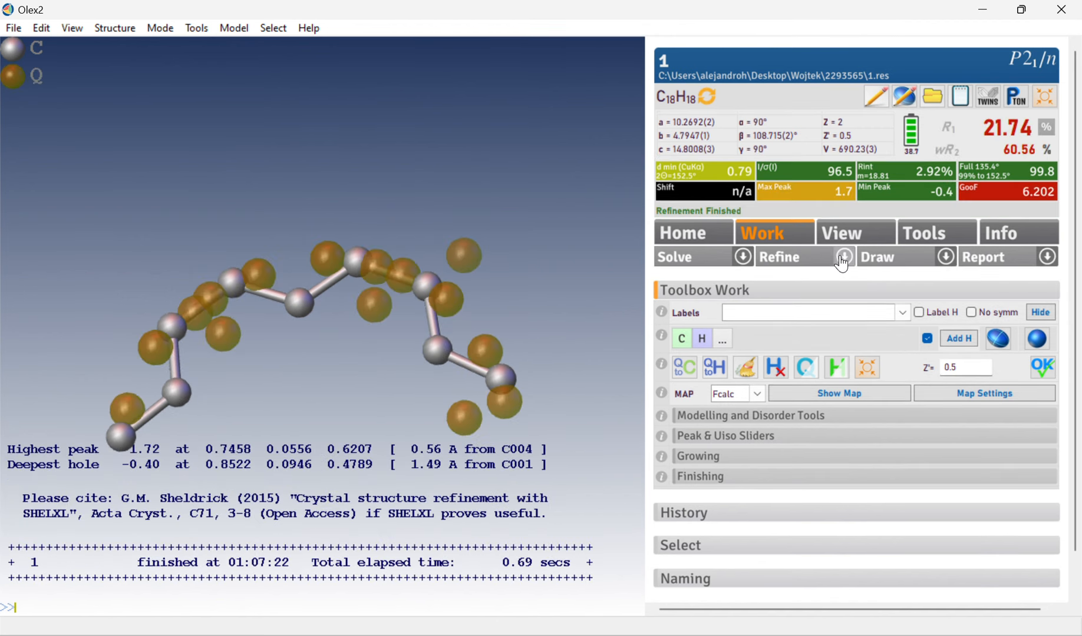
left_click(843, 258)
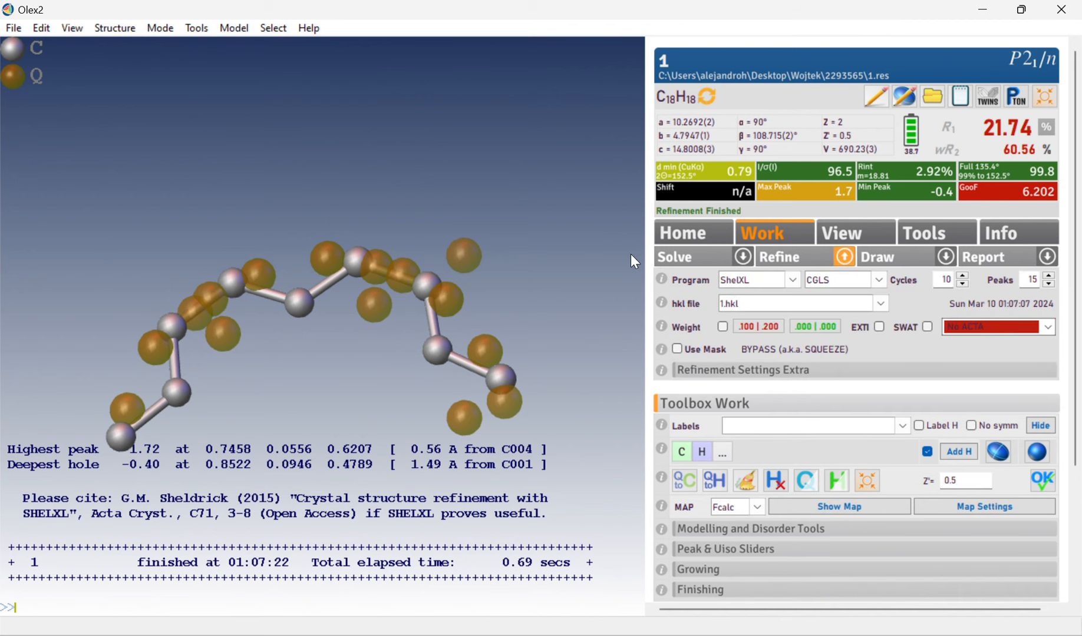
mouse_move(450, 187)
left_mouse_down()
mouse_move(419, 226)
mouse_move(448, 195)
mouse_move(445, 215)
mouse_move(443, 197)
left_mouse_up()
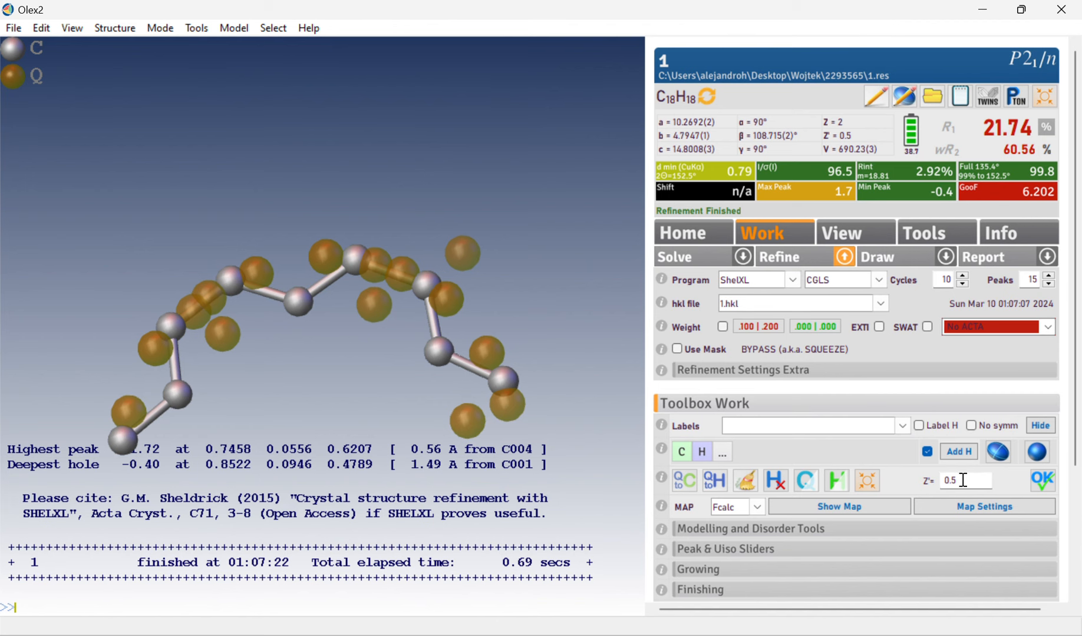
Step: Refine the carbon atoms anisotropically and add hydrogen atoms to the chain
left_click(997, 460)
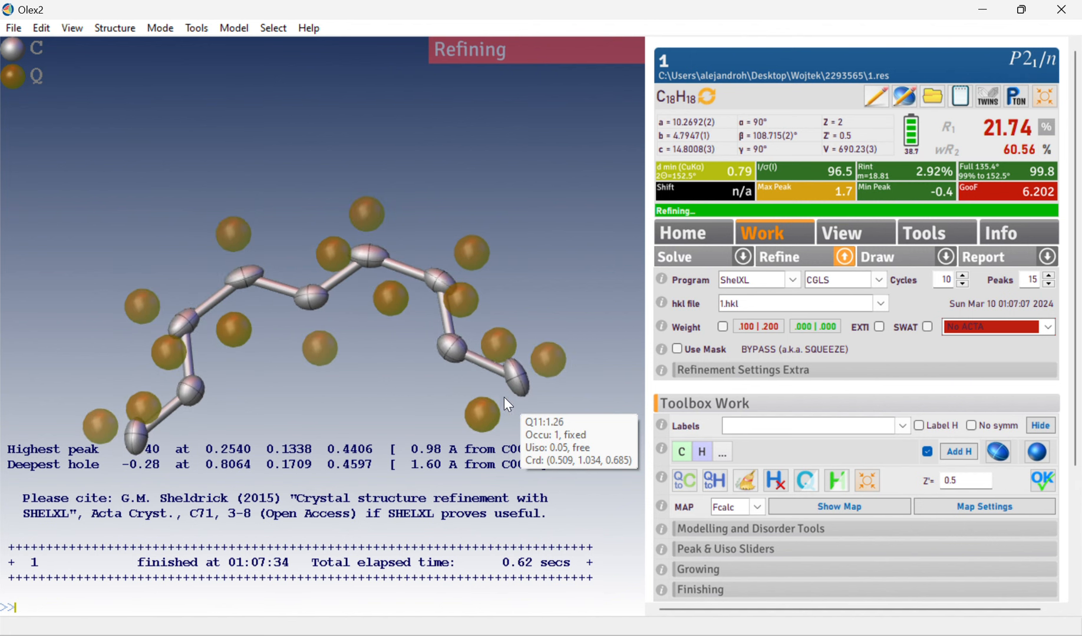
left_click_drag(436, 380, 444, 419)
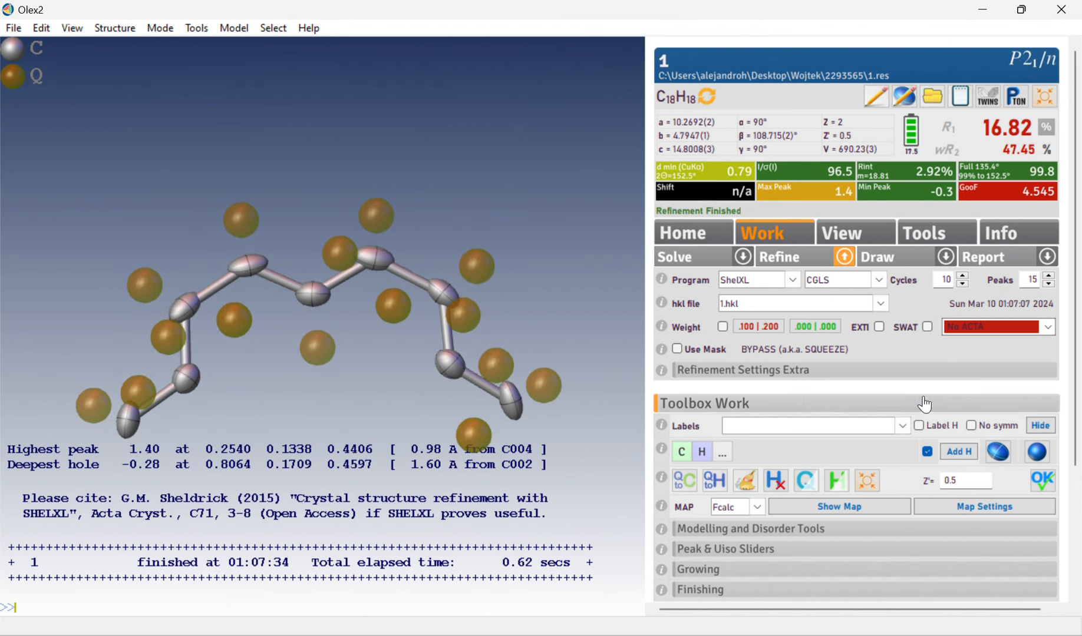
left_click(951, 453)
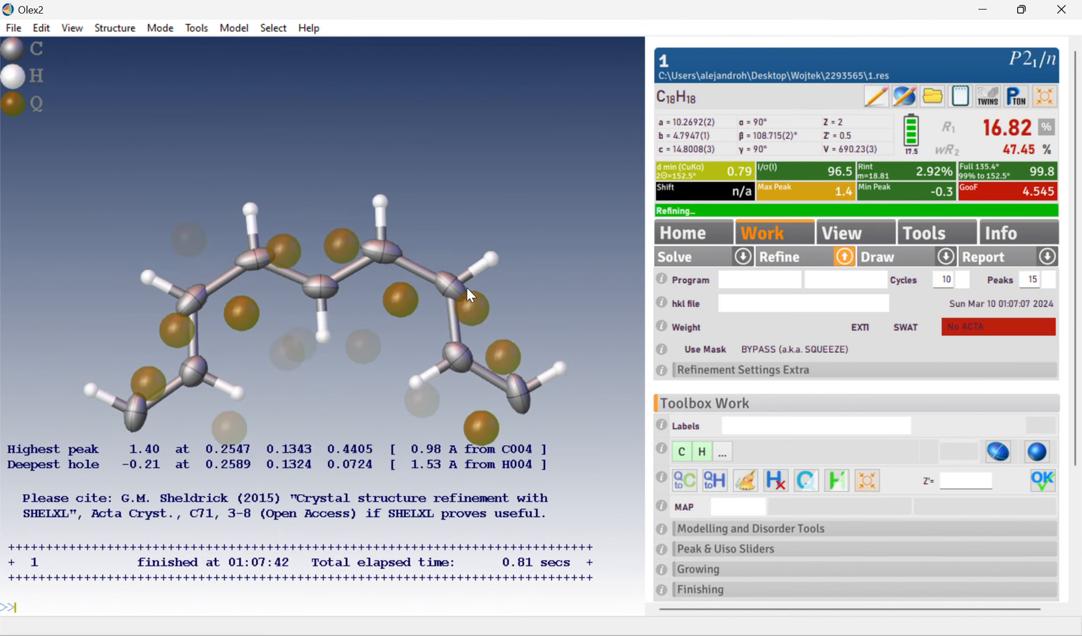
left_click_drag(401, 373, 436, 342)
Step: Turn on the automatic weight update and run the ShelXL refinement repeatedly
left_click(723, 326)
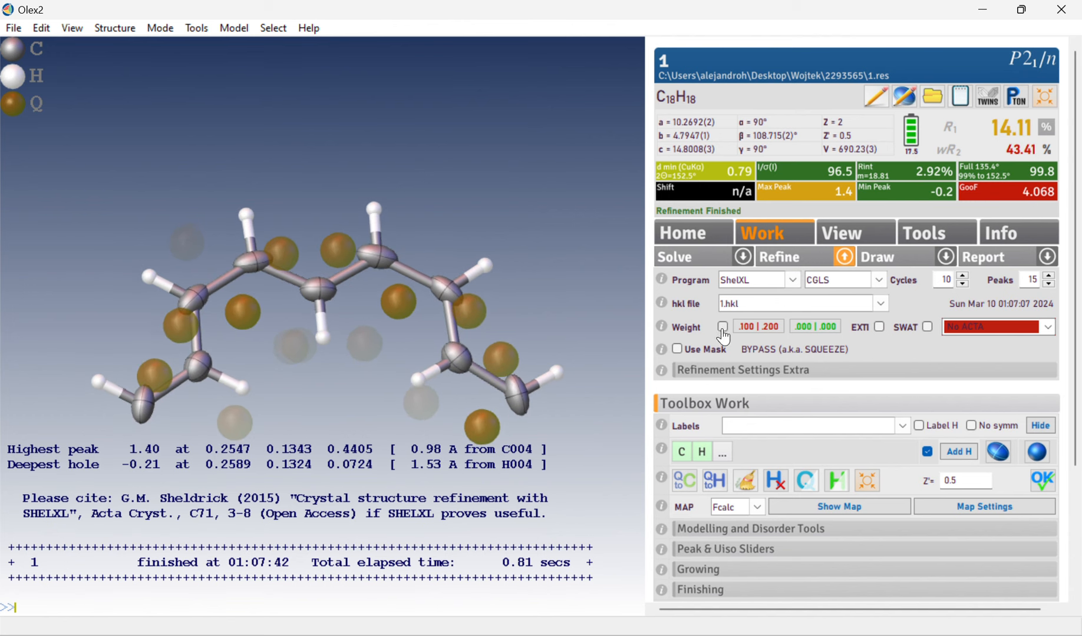
left_click(781, 257)
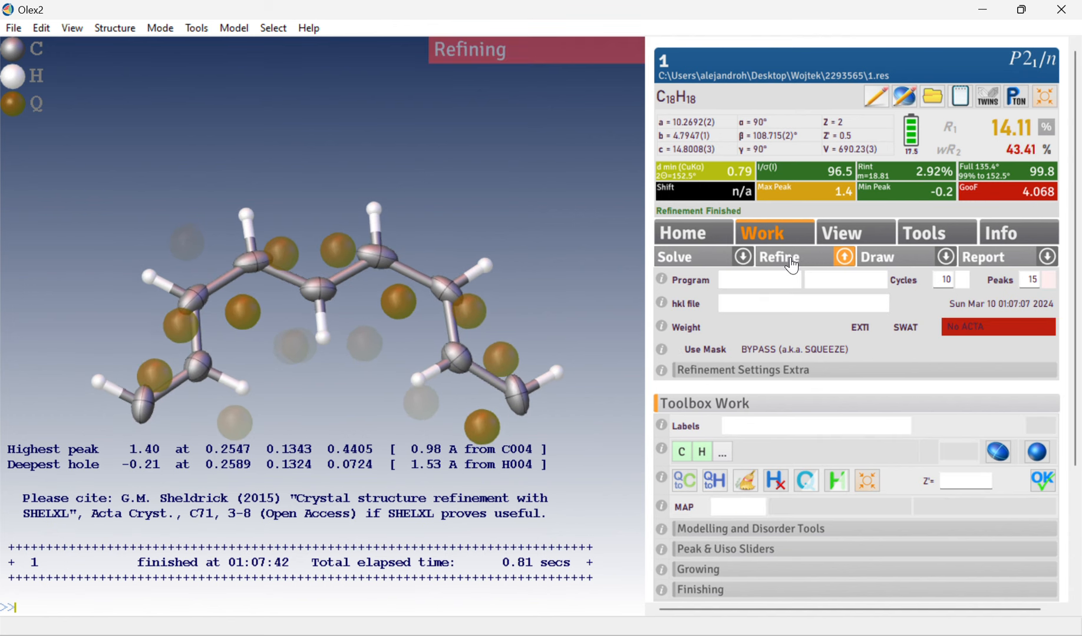
left_click(792, 264)
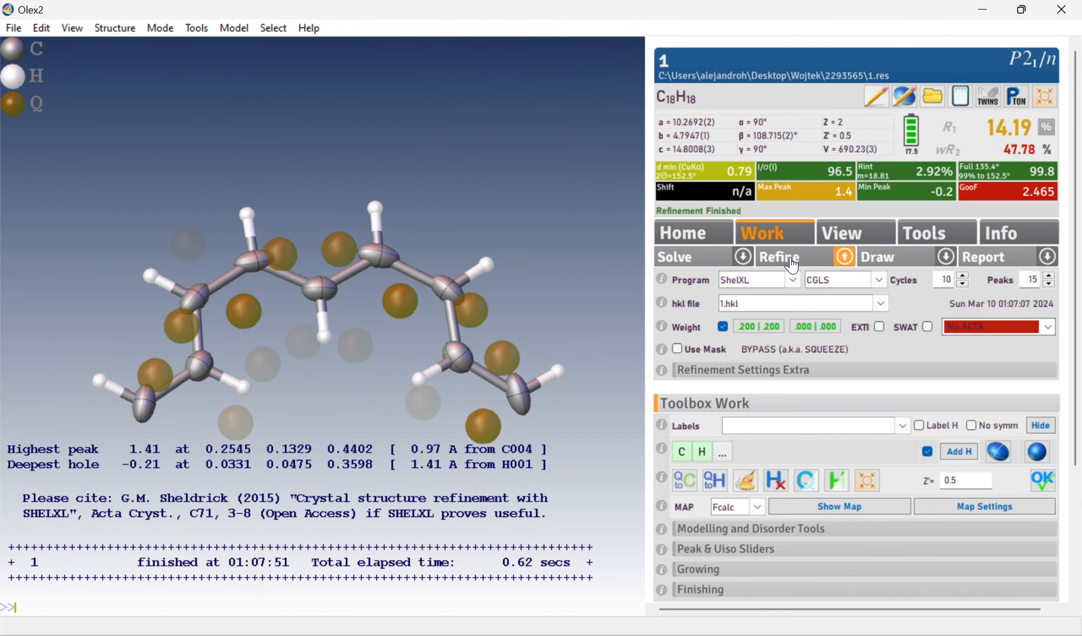
left_click(791, 266)
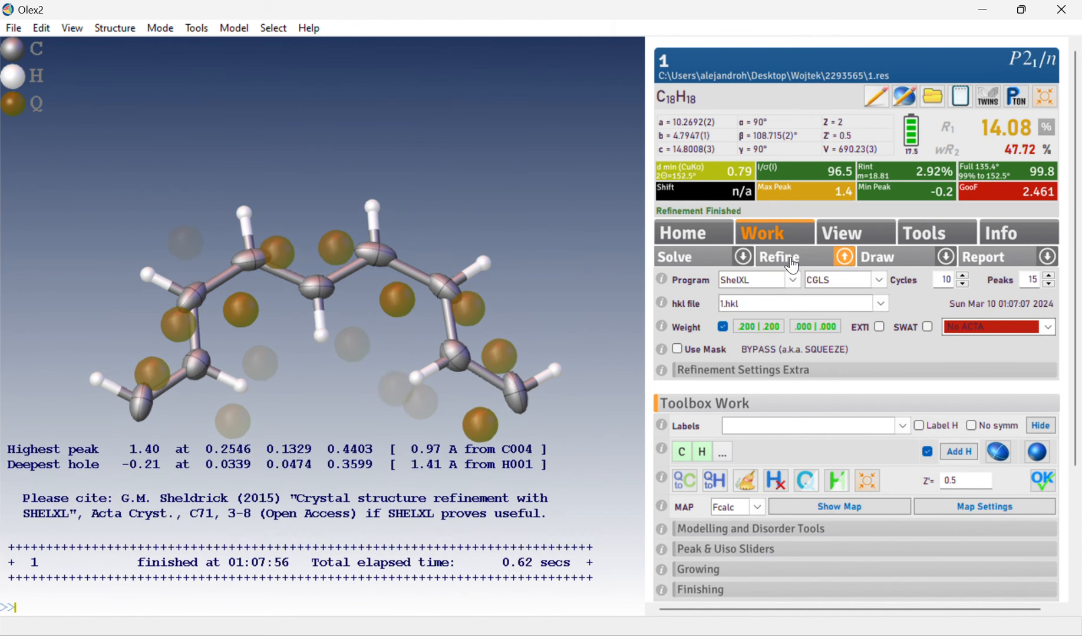
left_click(791, 265)
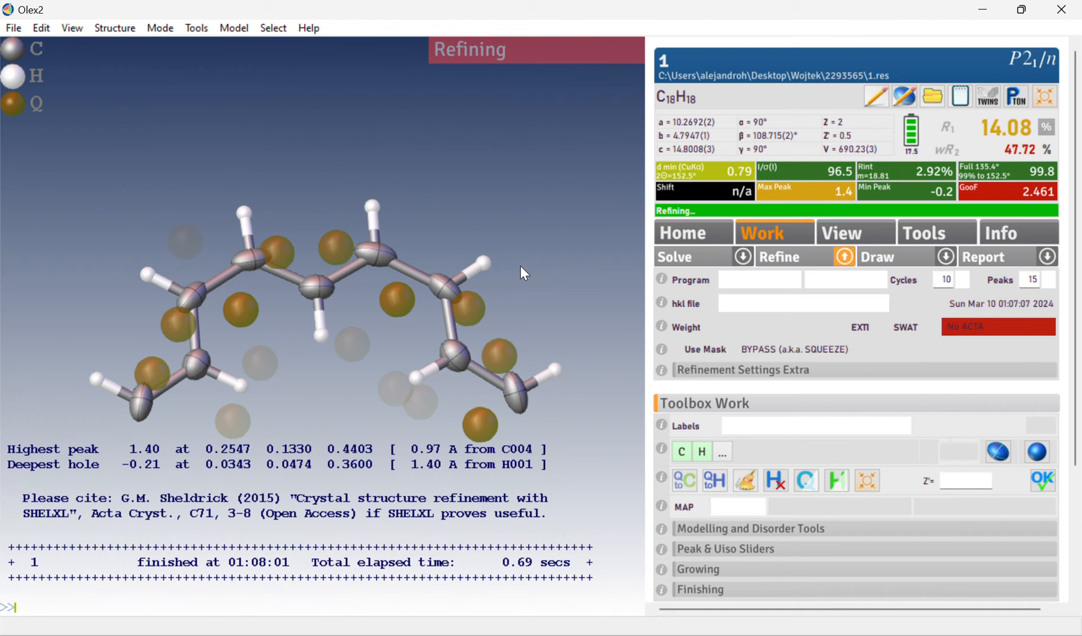
Step: Grow the asymmetric unit into the complete ring to inspect it, and fuse it back to the original fragment
left_click_drag(476, 301, 503, 288)
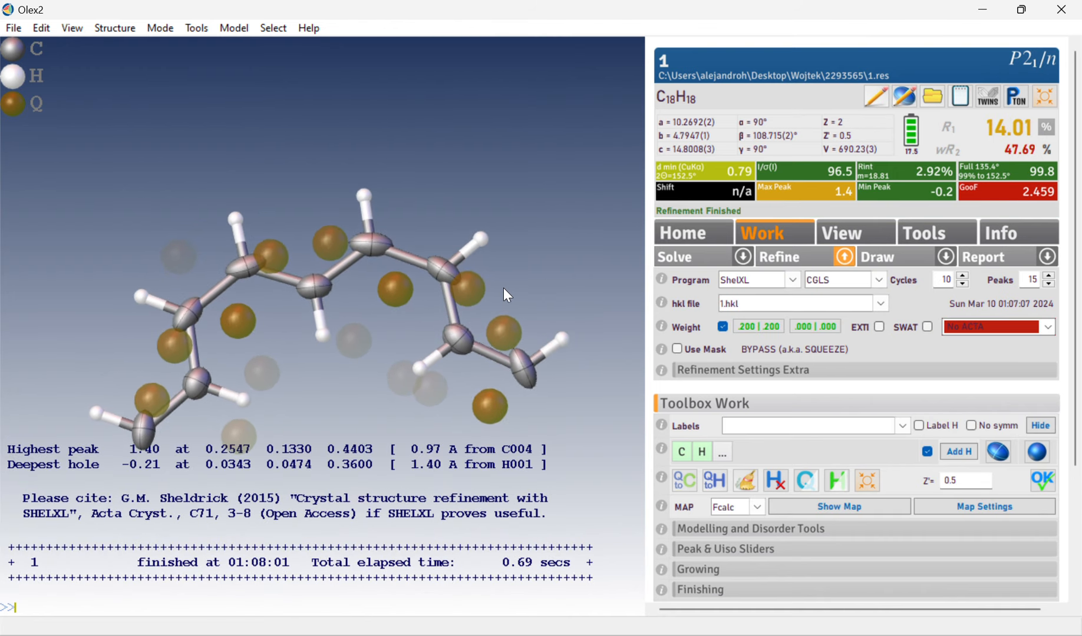
type("grow")
key("Return")
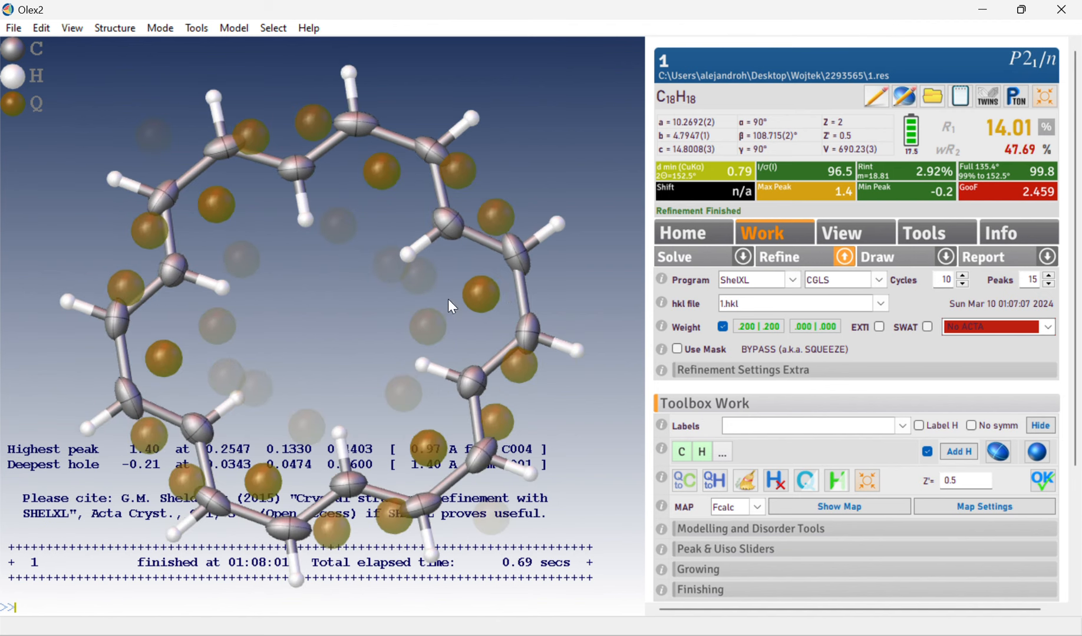
left_click_drag(448, 298, 350, 367)
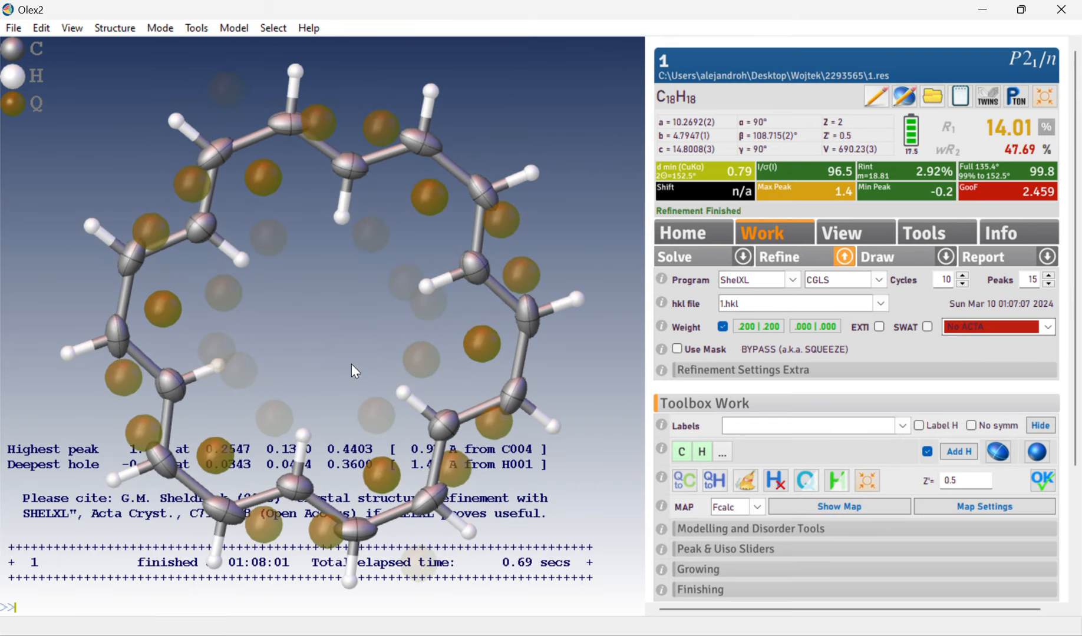
type("fuse")
key("Return")
left_click_drag(303, 445, 296, 387)
mouse_move(296, 388)
right_mouse_down()
mouse_move(276, 357)
mouse_move(282, 374)
right_mouse_up()
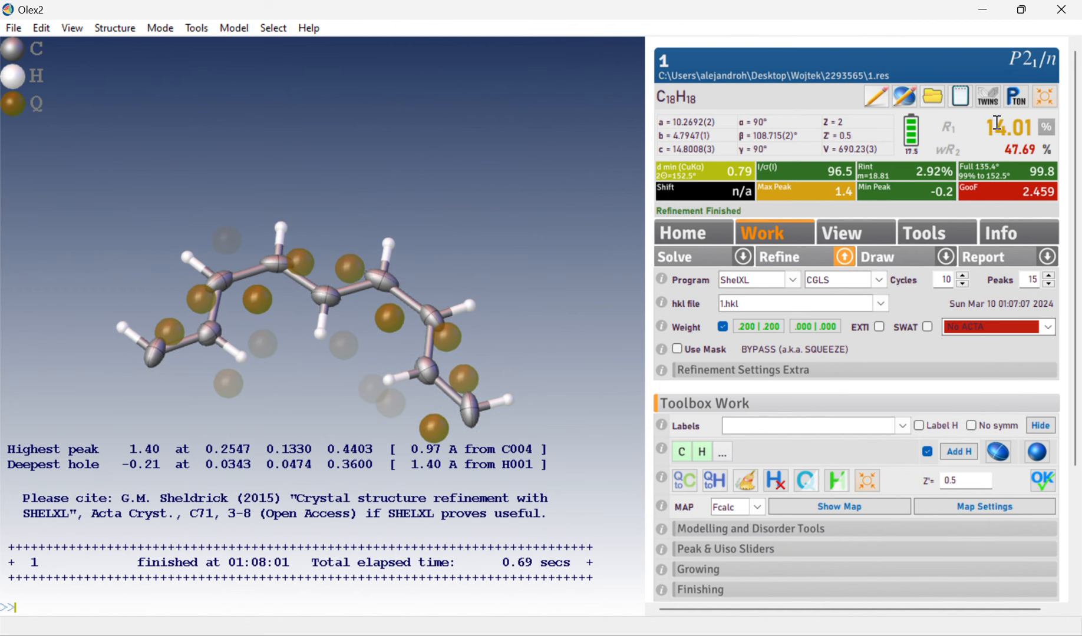
Step: Examine the R1 and maximum residual peak indicators together with the Q peaks around the chain
left_click_drag(988, 126, 1035, 129)
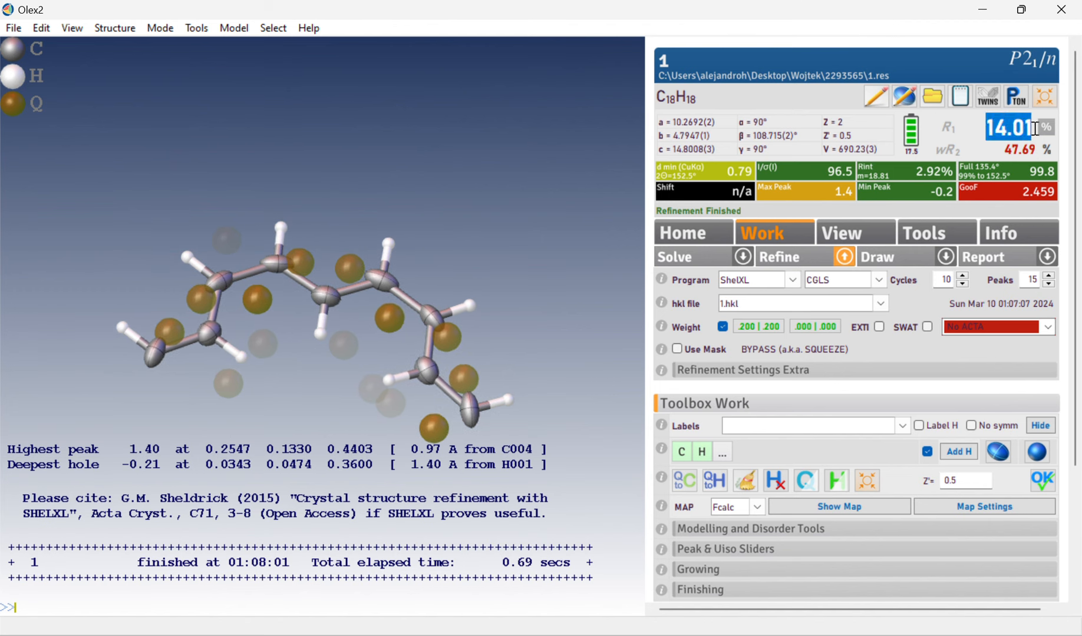
left_click(1015, 148)
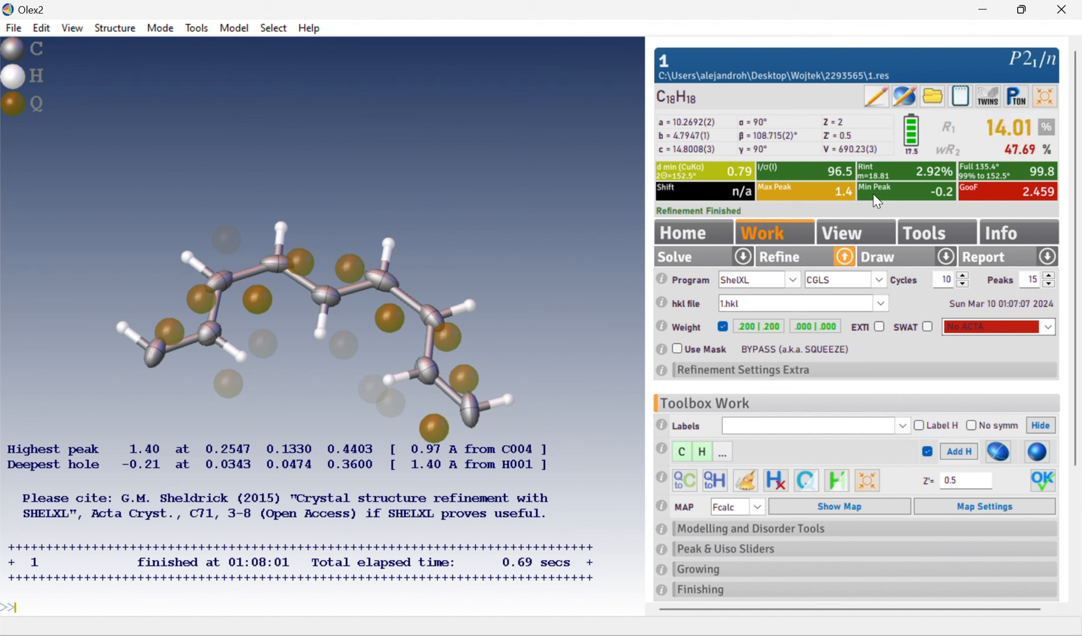
left_click_drag(466, 197, 399, 202)
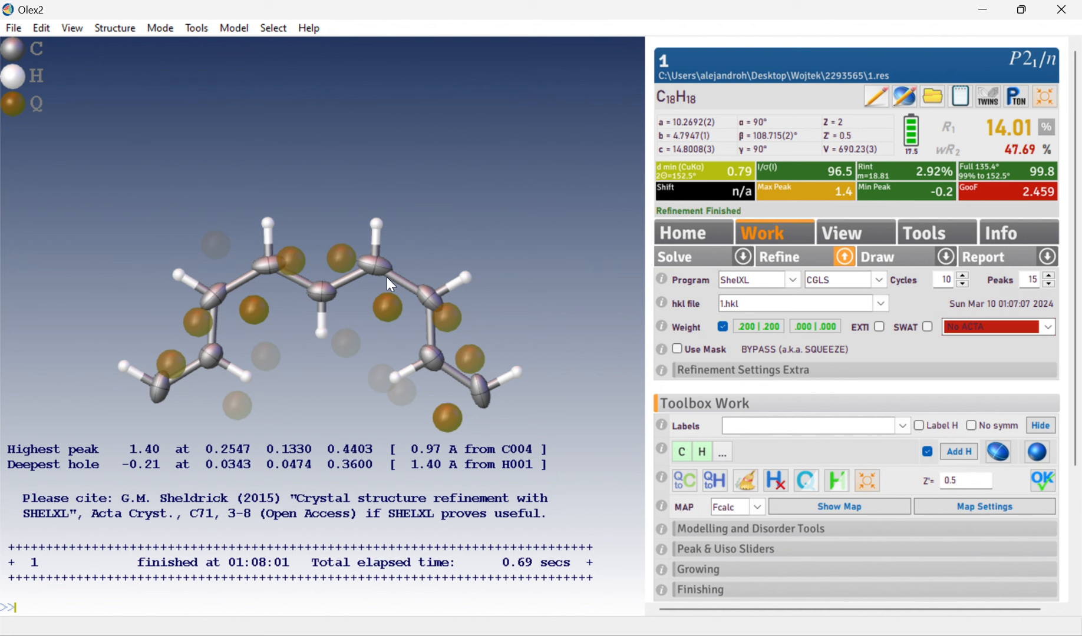
mouse_move(387, 278)
left_click(803, 194)
Step: Delete all nine hydrogen atoms from the carbon chain
mouse_move(483, 394)
left_click(122, 370)
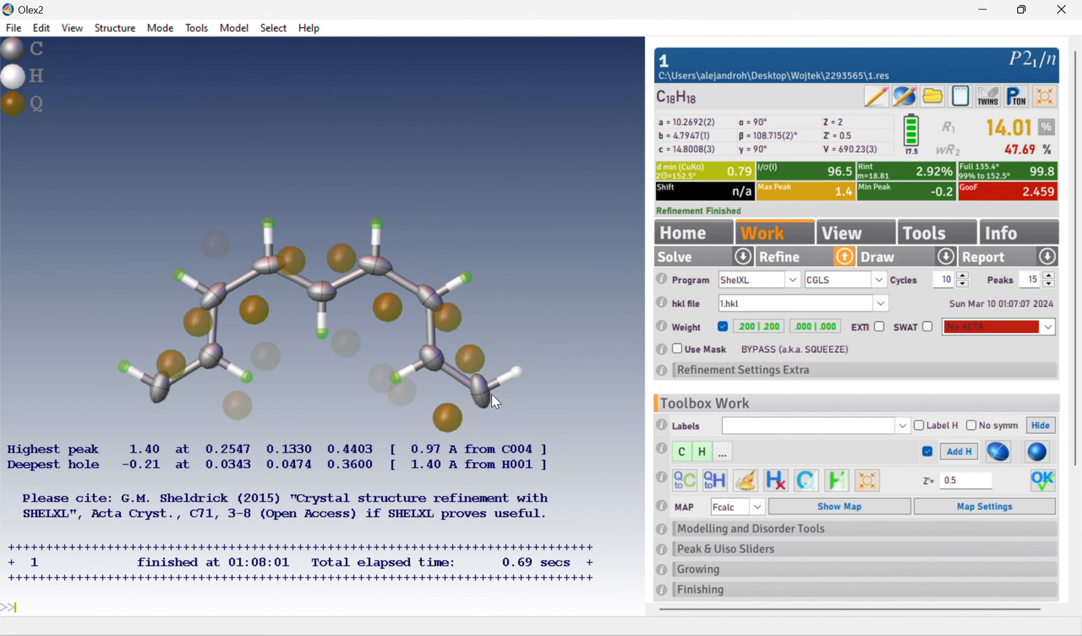
mouse_move(519, 370)
right_click(521, 372)
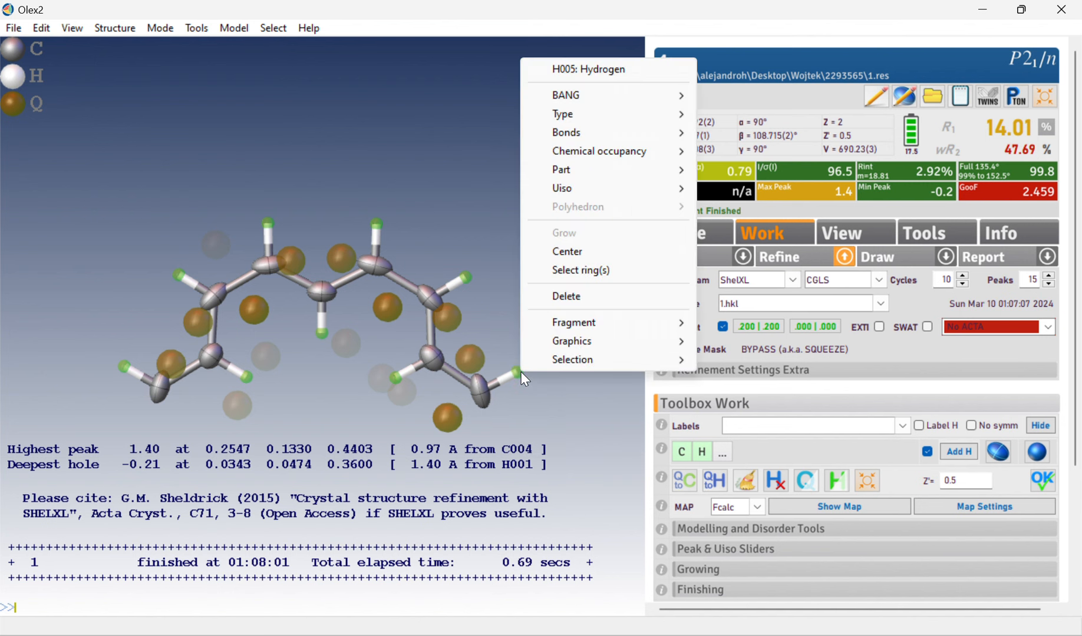
left_click(559, 296)
Step: Name the carbon atoms sequentially along the chain from C1 to C9, using start 1 and type C
scroll(766, 526, "down", 3)
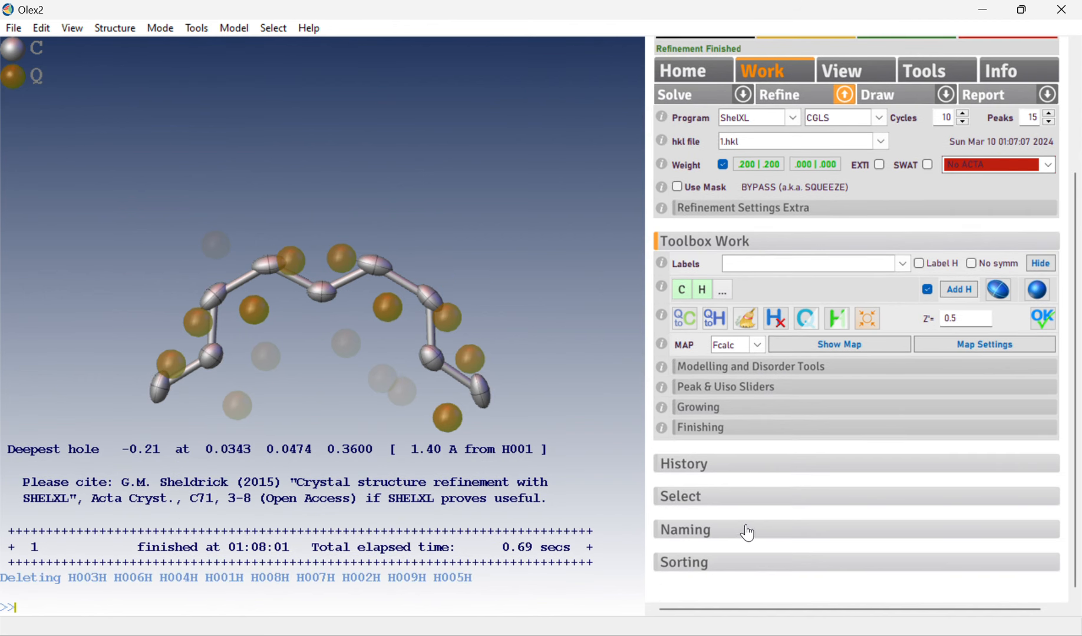
left_click(781, 530)
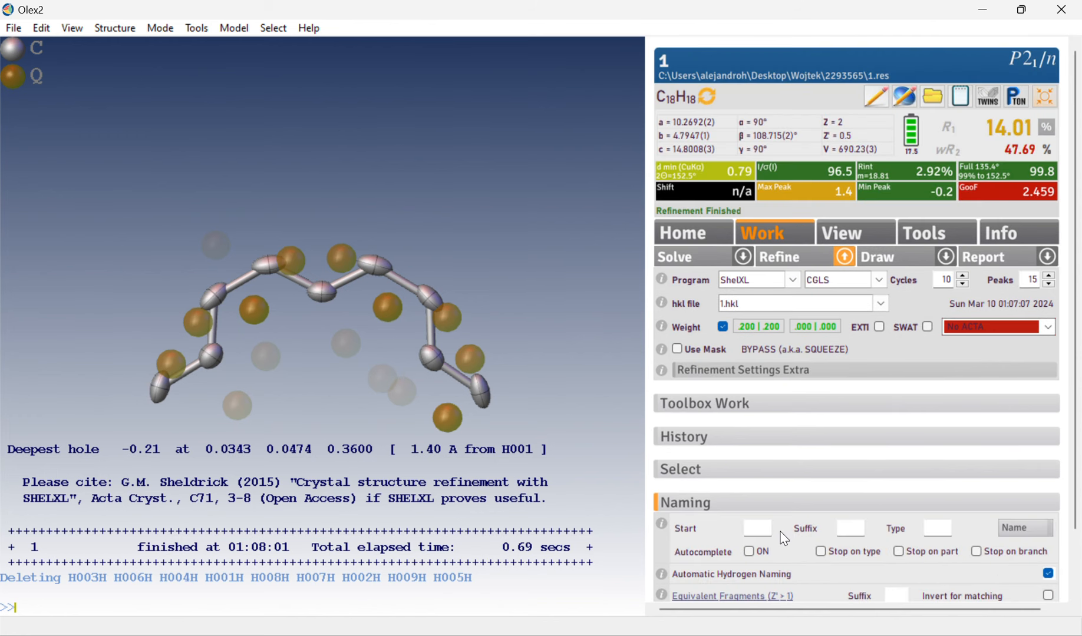
left_click(767, 467)
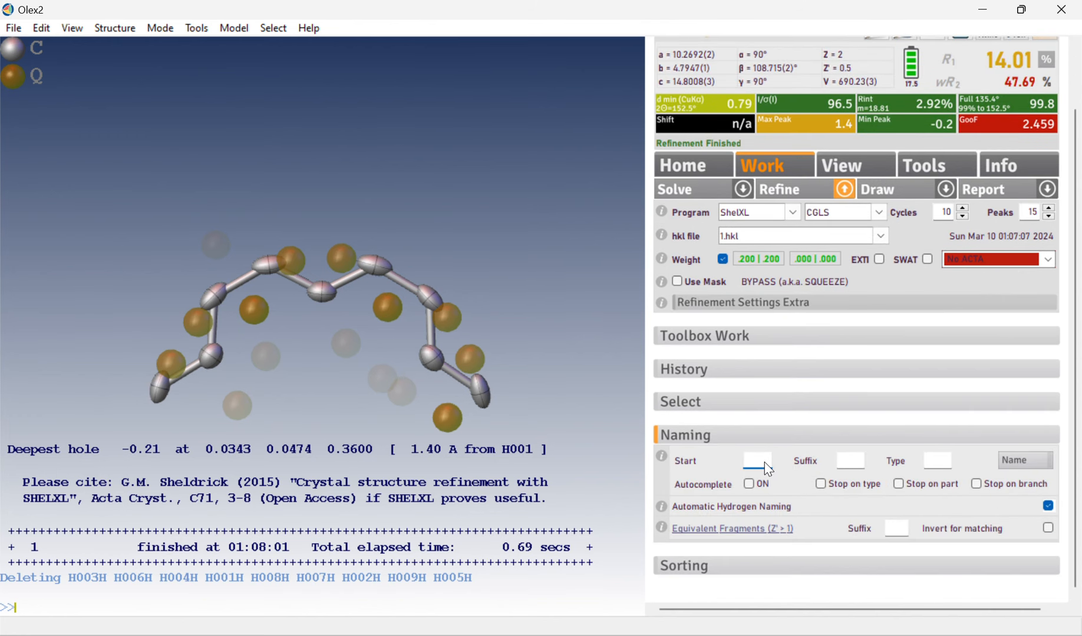
type("1")
type("C")
left_click(1026, 460)
left_click(165, 391)
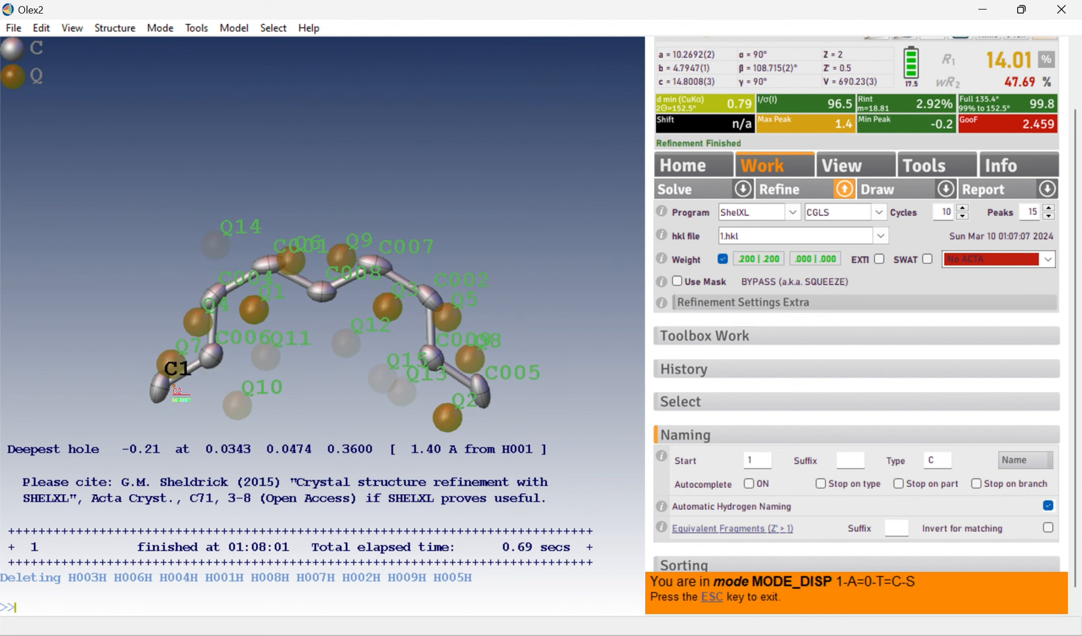
left_click(212, 355)
left_click(217, 293)
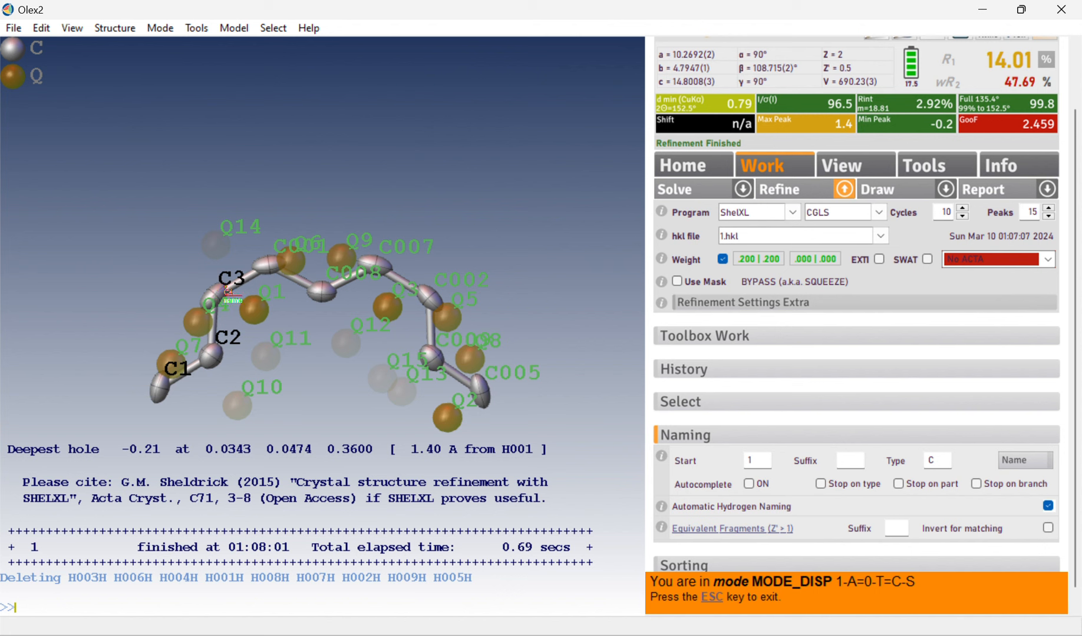
left_click(268, 263)
left_click(322, 291)
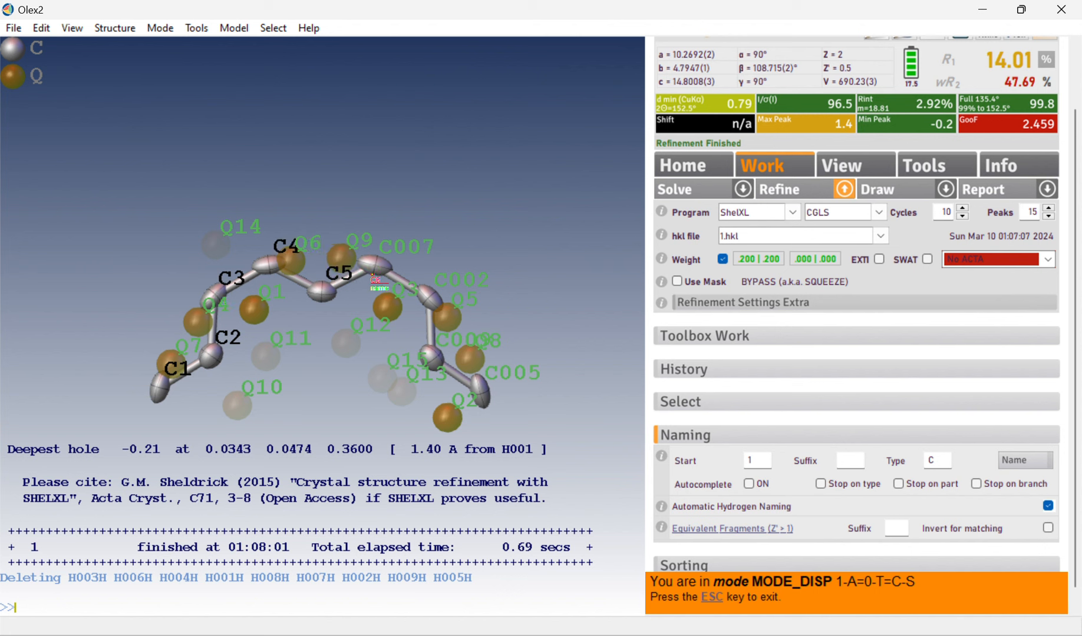
left_click(374, 266)
left_click(434, 296)
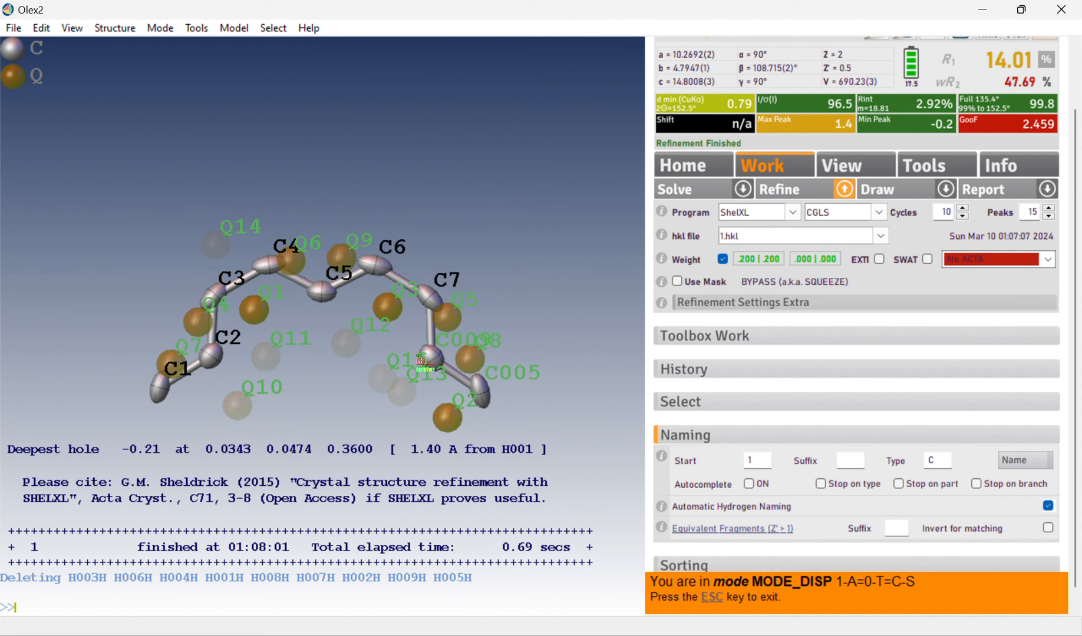
left_click(432, 358)
left_click(480, 395)
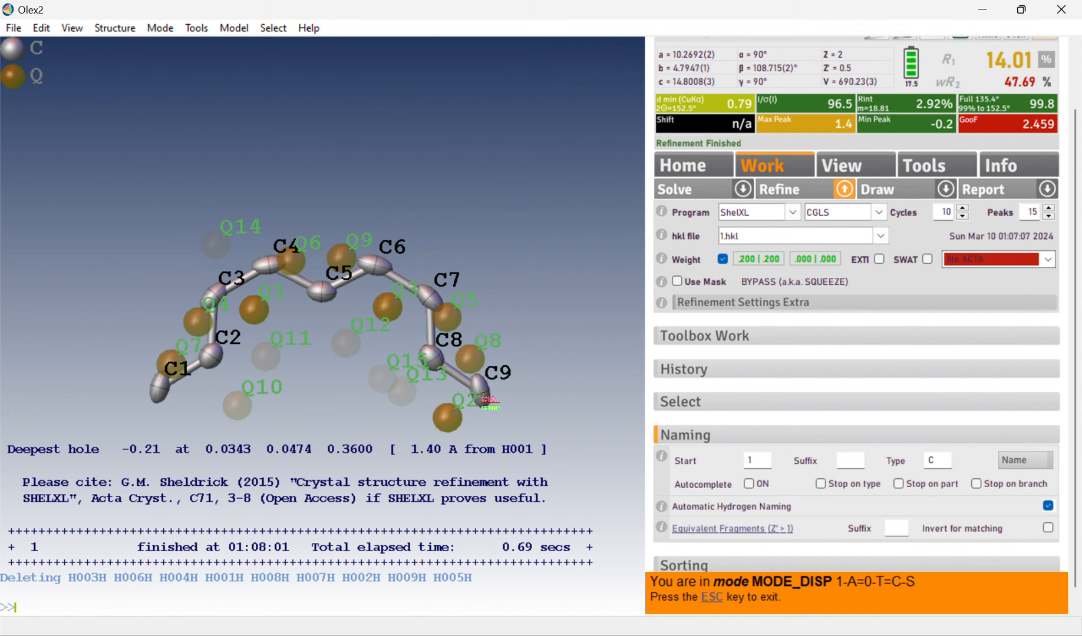
left_click(711, 597)
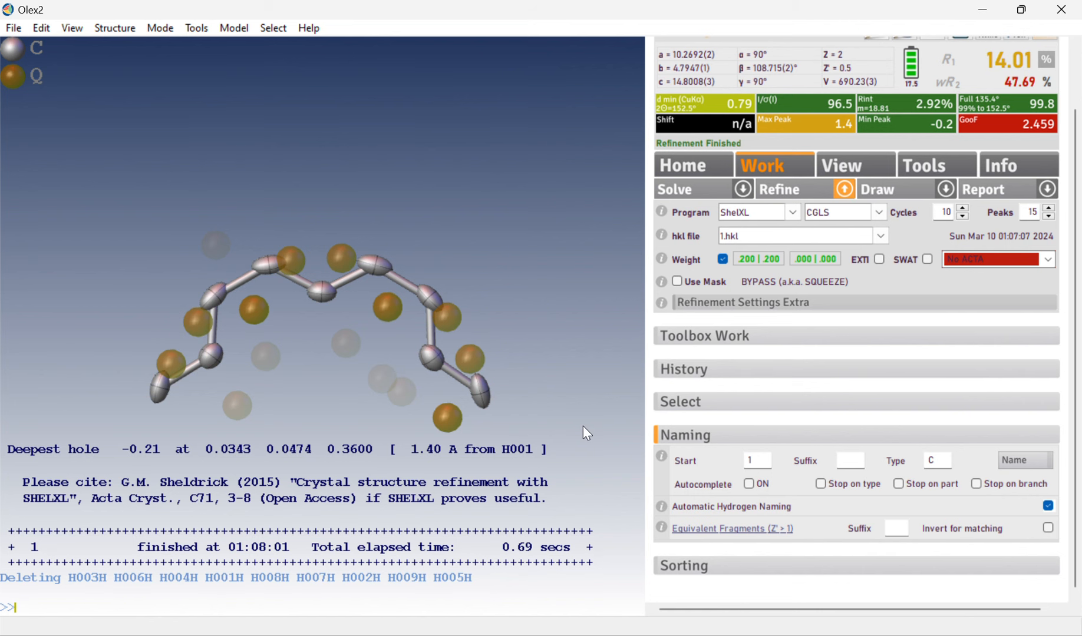
Step: Clear the selection of the strongest Q peaks around the carbon chain
scroll(729, 439, "up", 1)
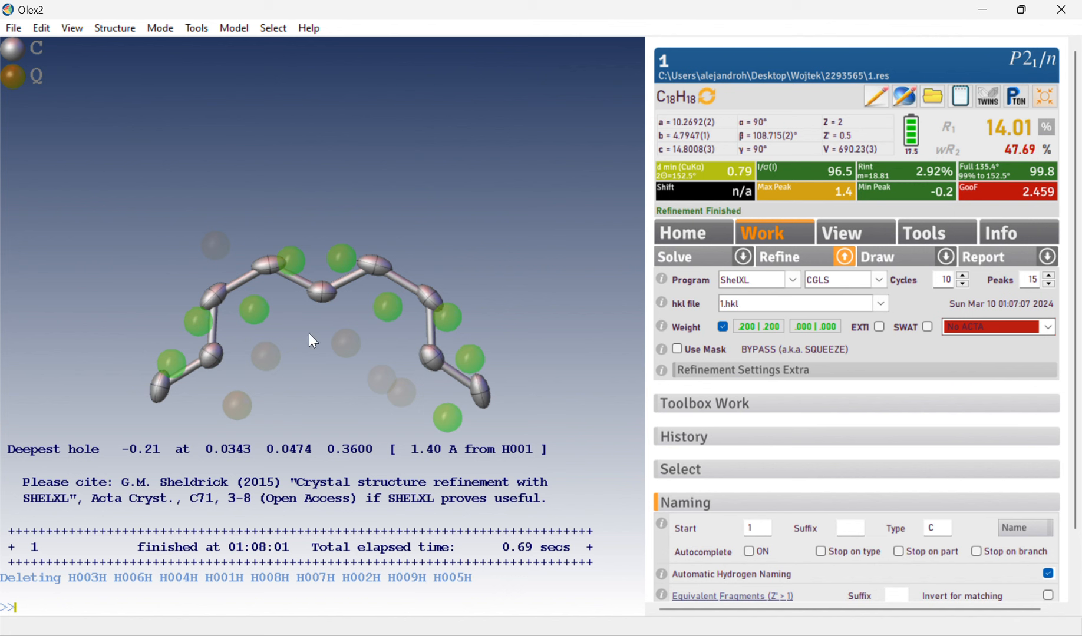
left_click(126, 337)
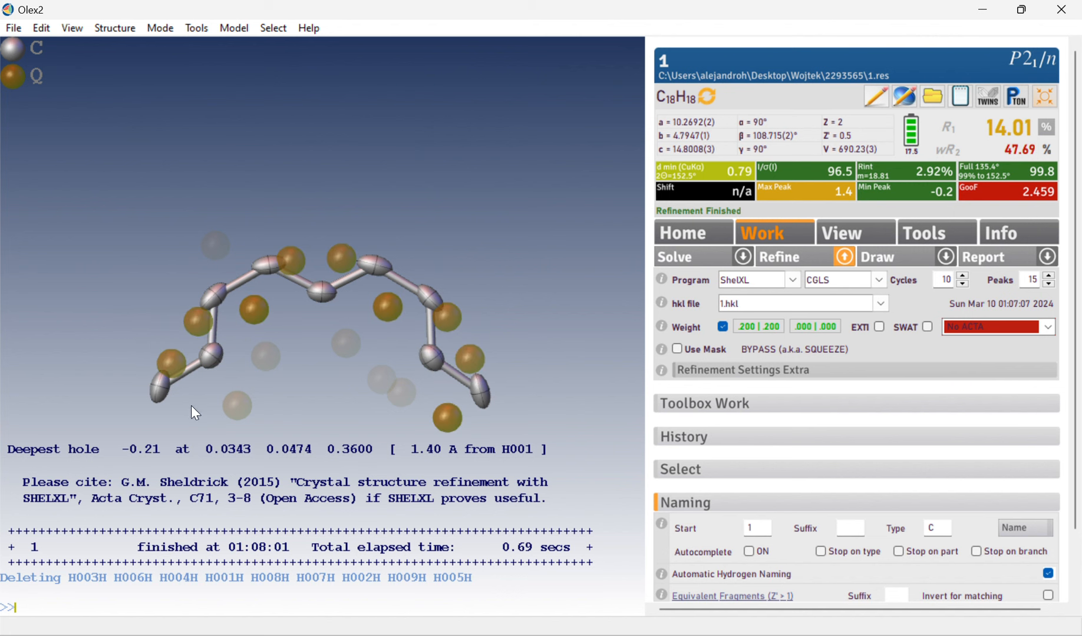
Step: Split all nine carbon atoms of the chain into two disorder parts using the SAME restraint option
left_click(158, 394)
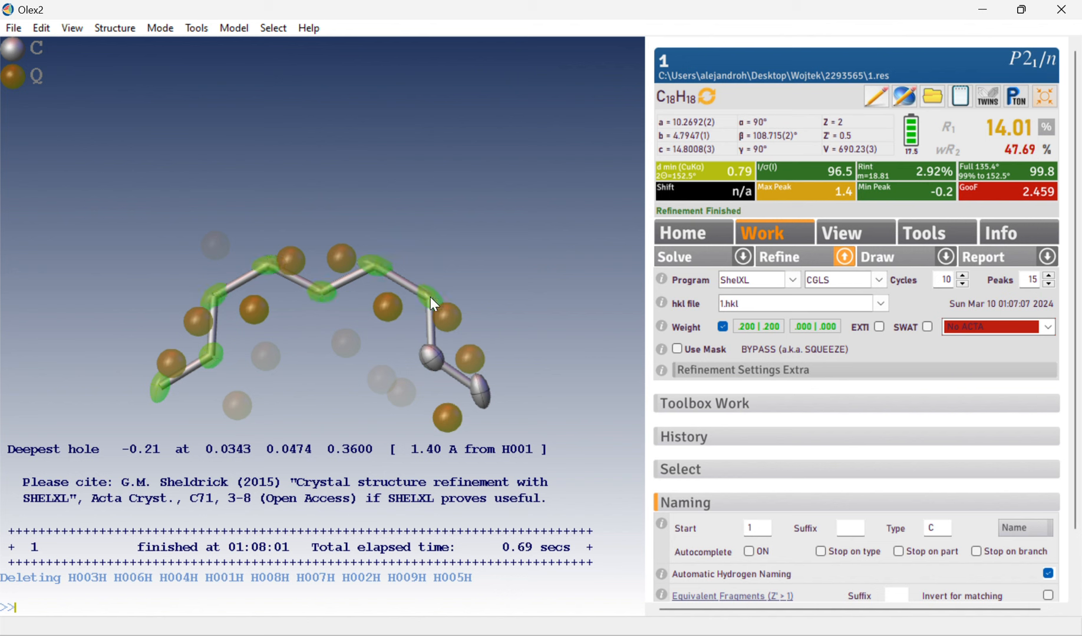
left_click(480, 394)
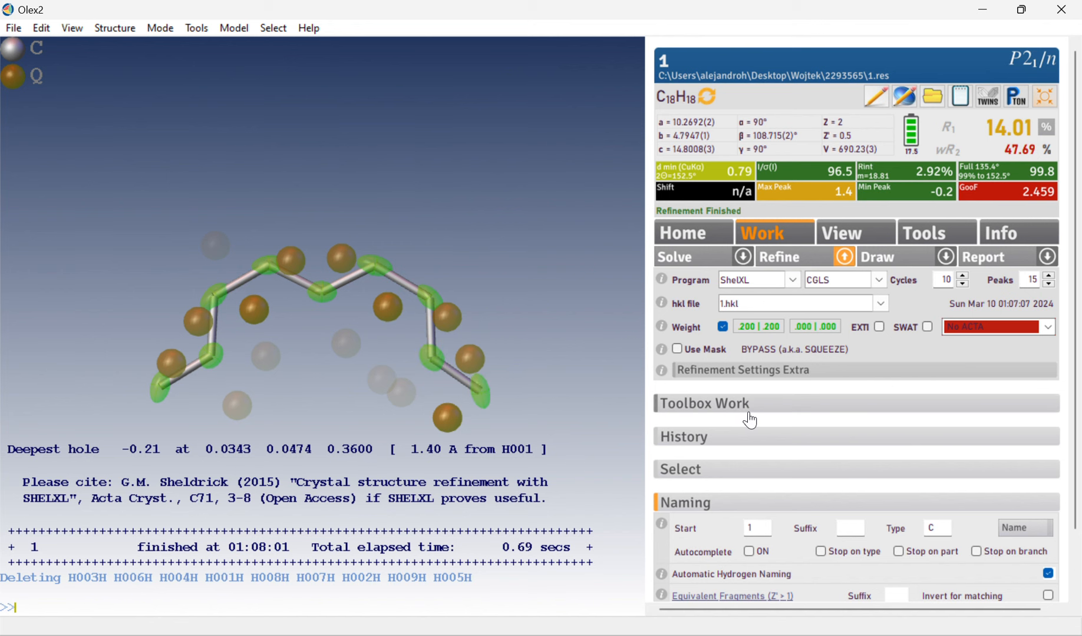
scroll(806, 451, "down", 1)
scroll(806, 451, "down", 1)
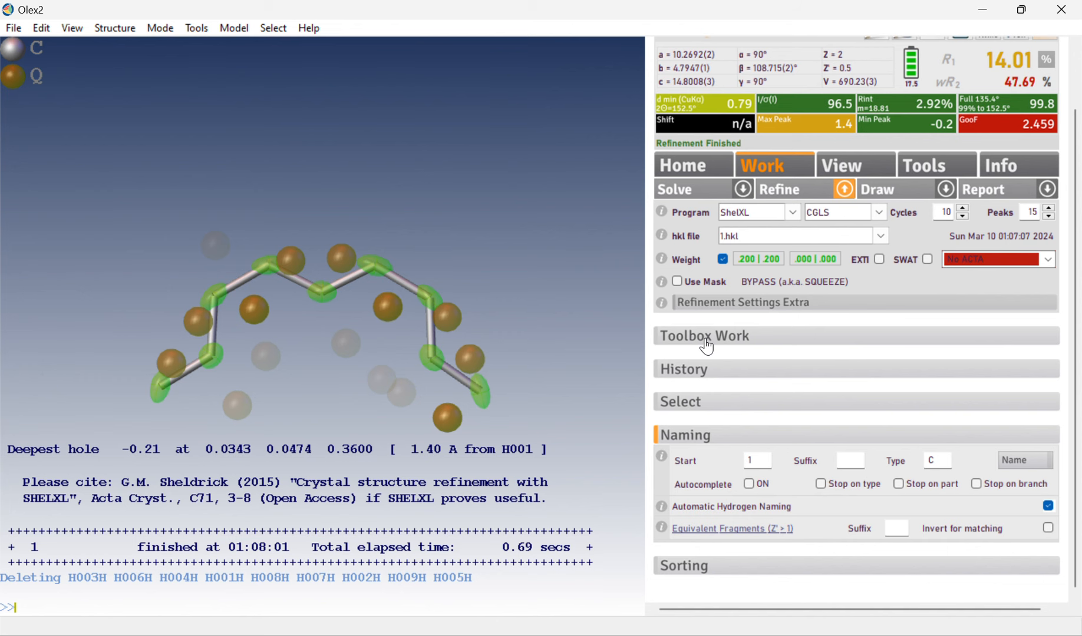
left_click(708, 346)
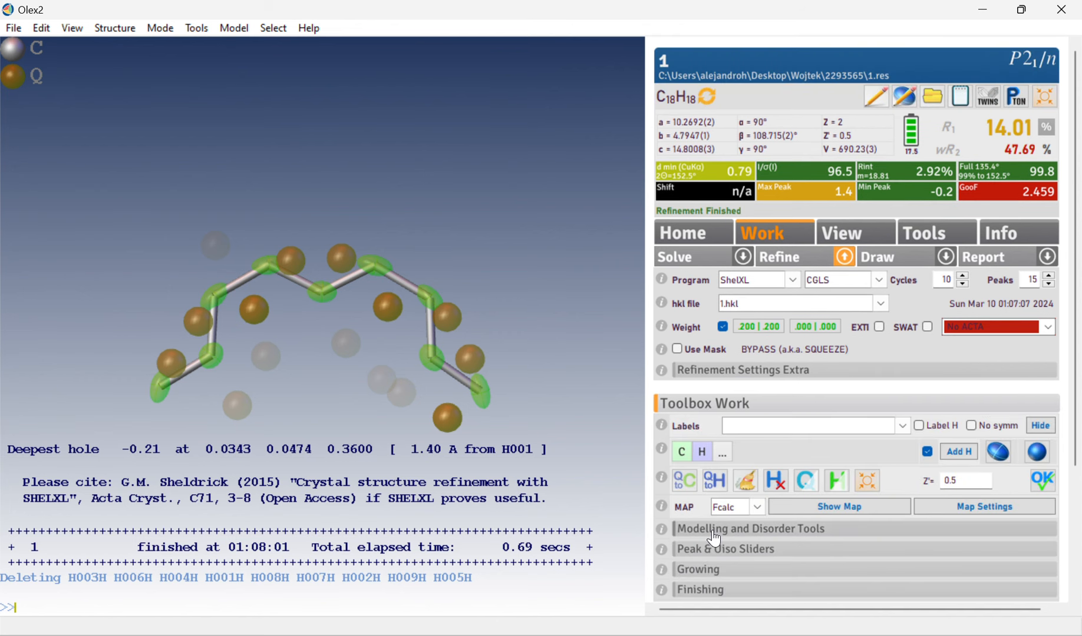
left_click(734, 535)
scroll(741, 566, "down", 3)
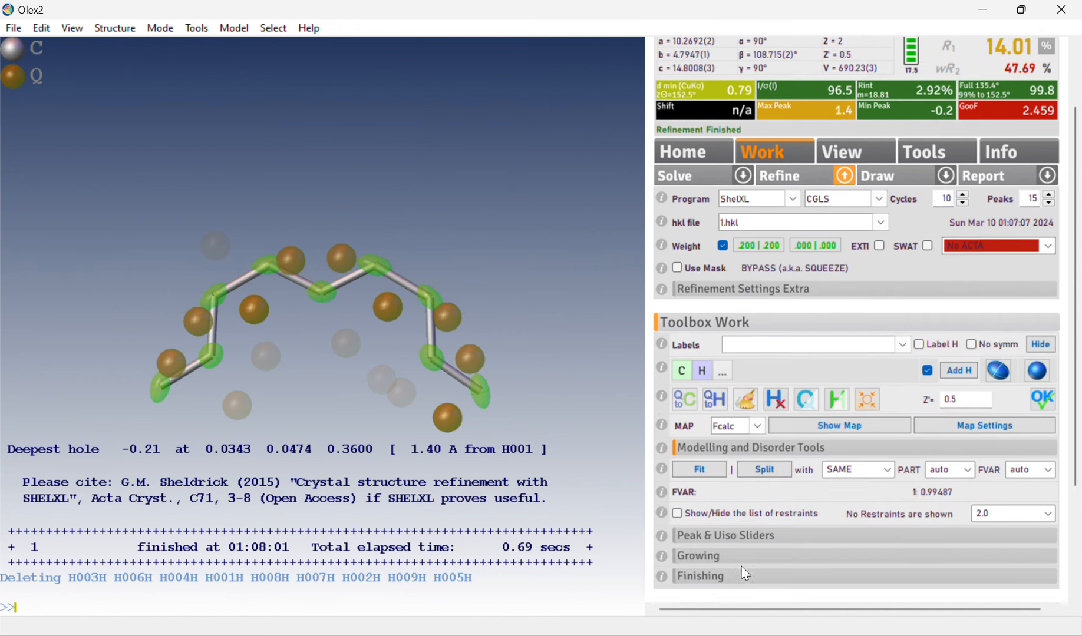
scroll(742, 567, "down", 1)
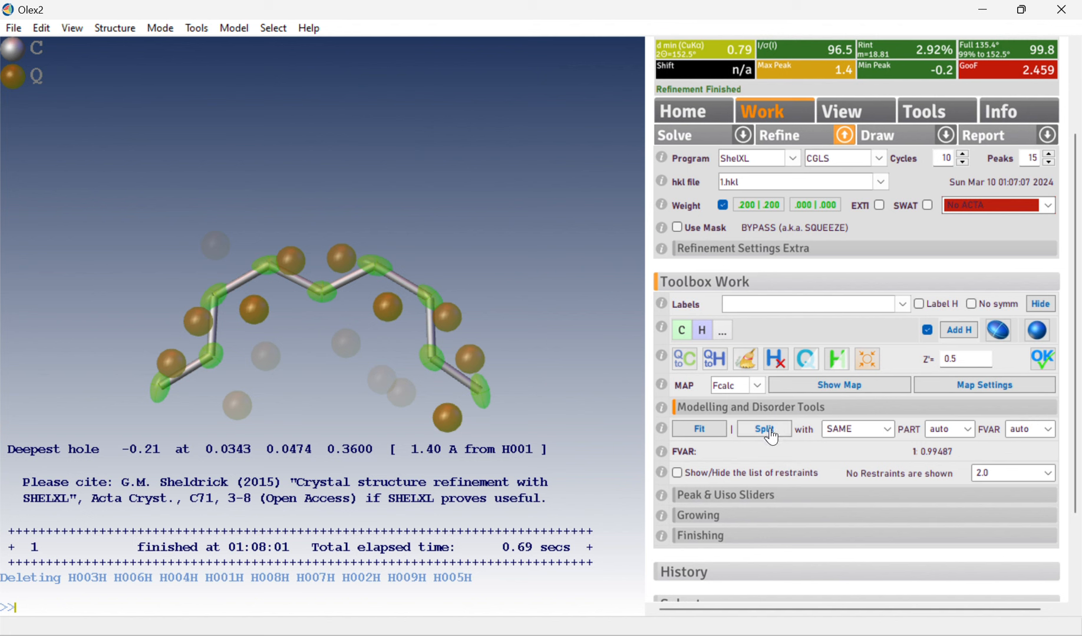
left_click(891, 428)
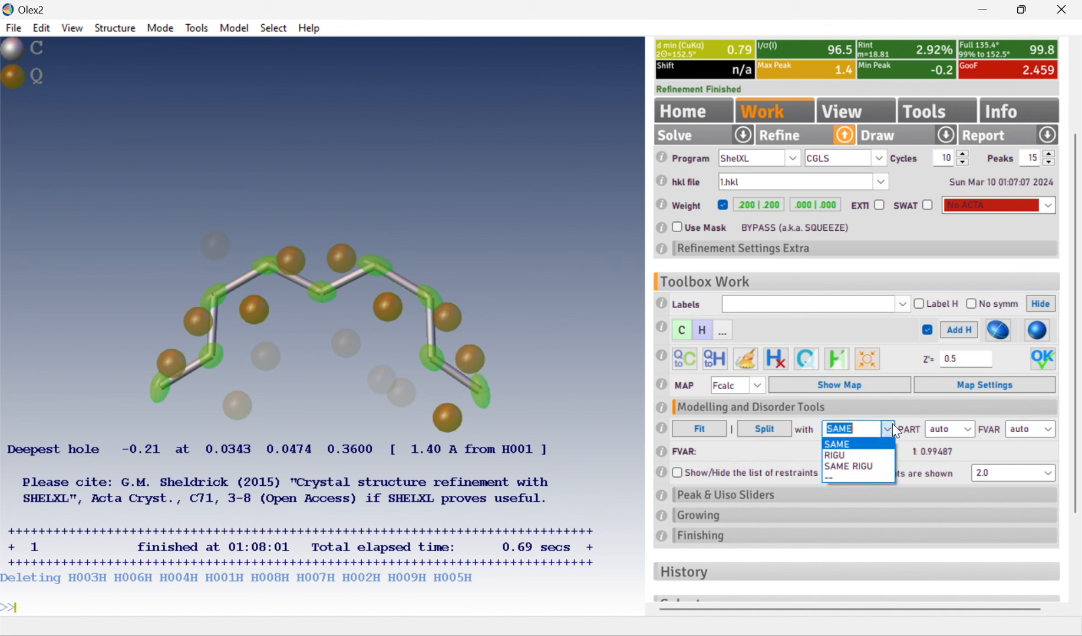
left_click(893, 424)
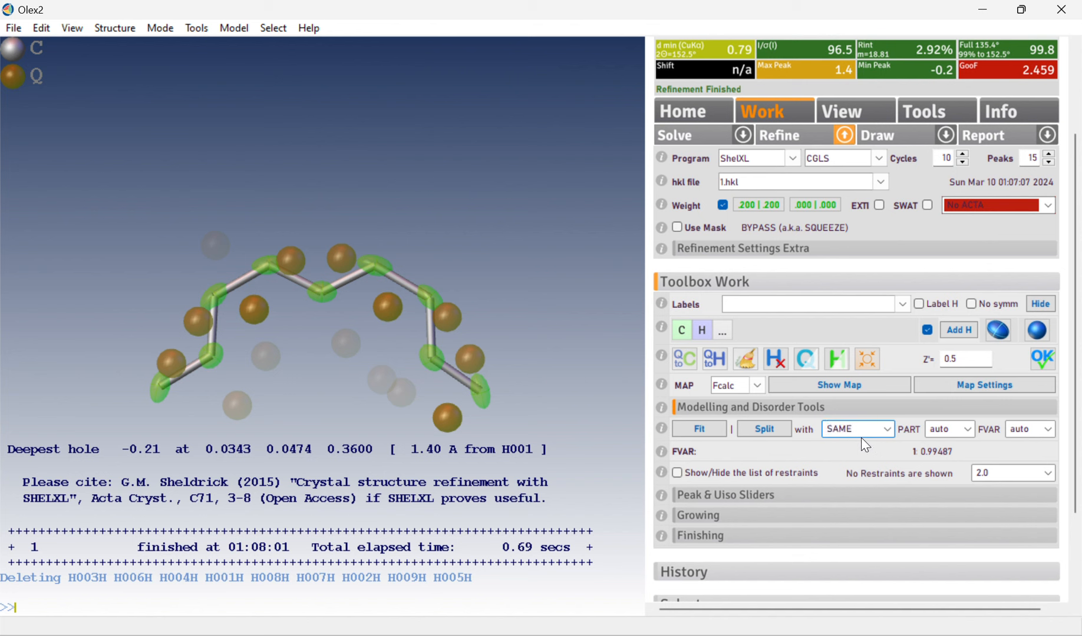
left_click(764, 431)
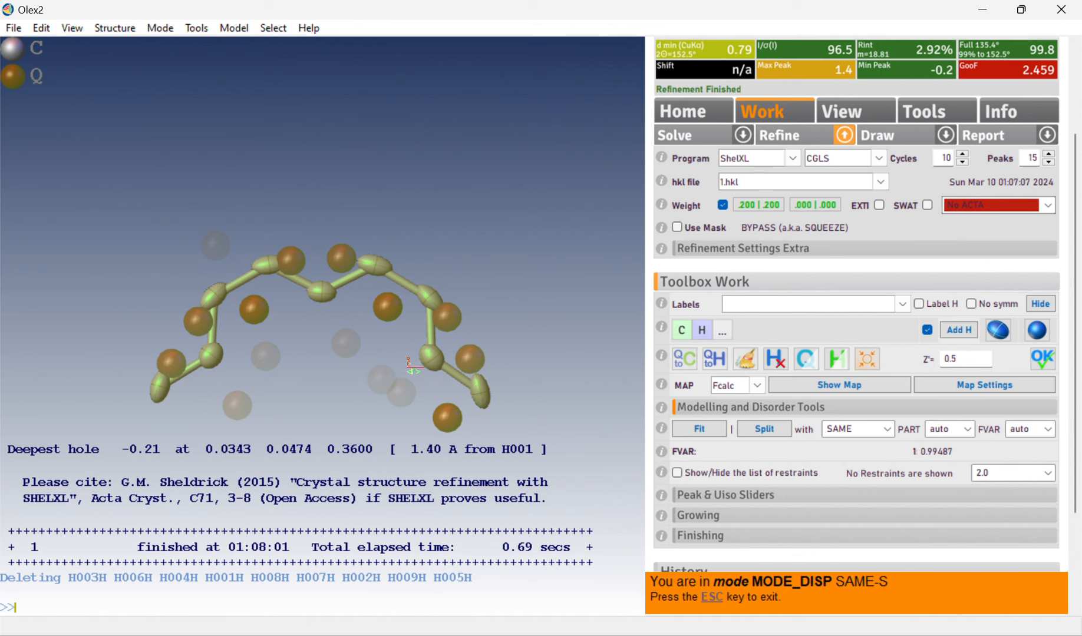
Step: Rotate and move the split copy of the carbon chain onto the strong Q peaks, and leave the split mode
left_click(213, 360)
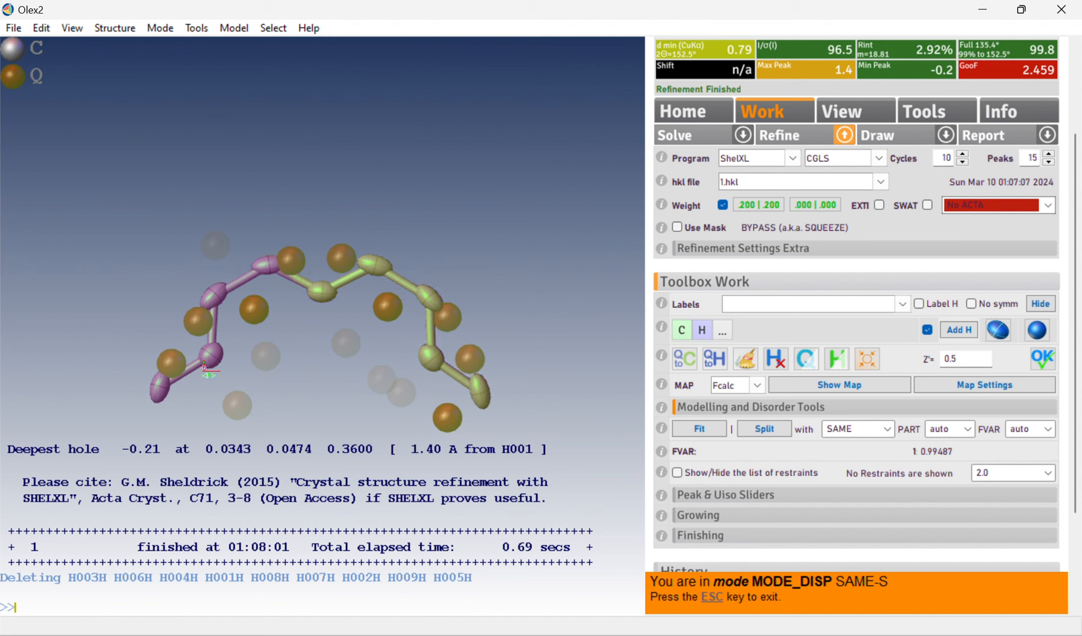
left_click(217, 360)
left_click(217, 360)
left_click(214, 307)
left_click_drag(212, 311, 212, 370)
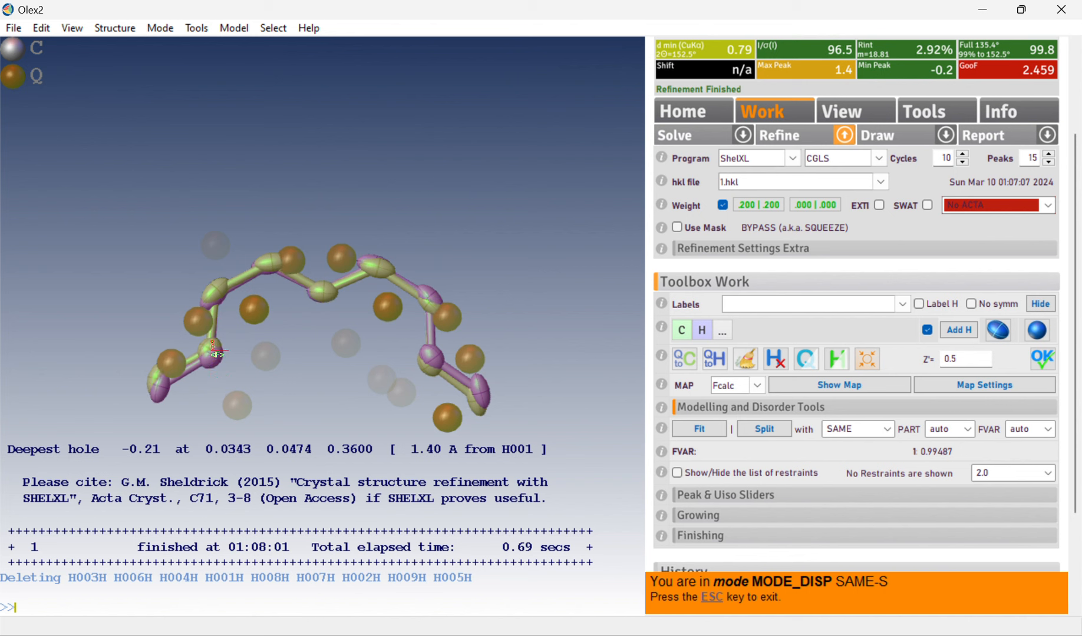
left_click_drag(209, 351, 437, 295)
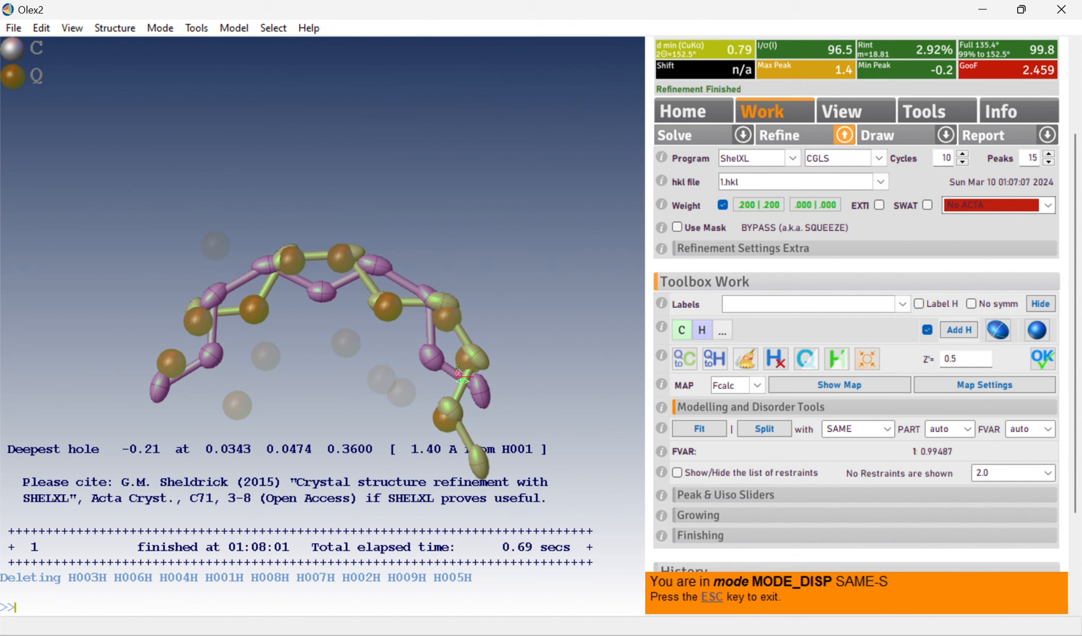
mouse_move(458, 373)
key("Escape")
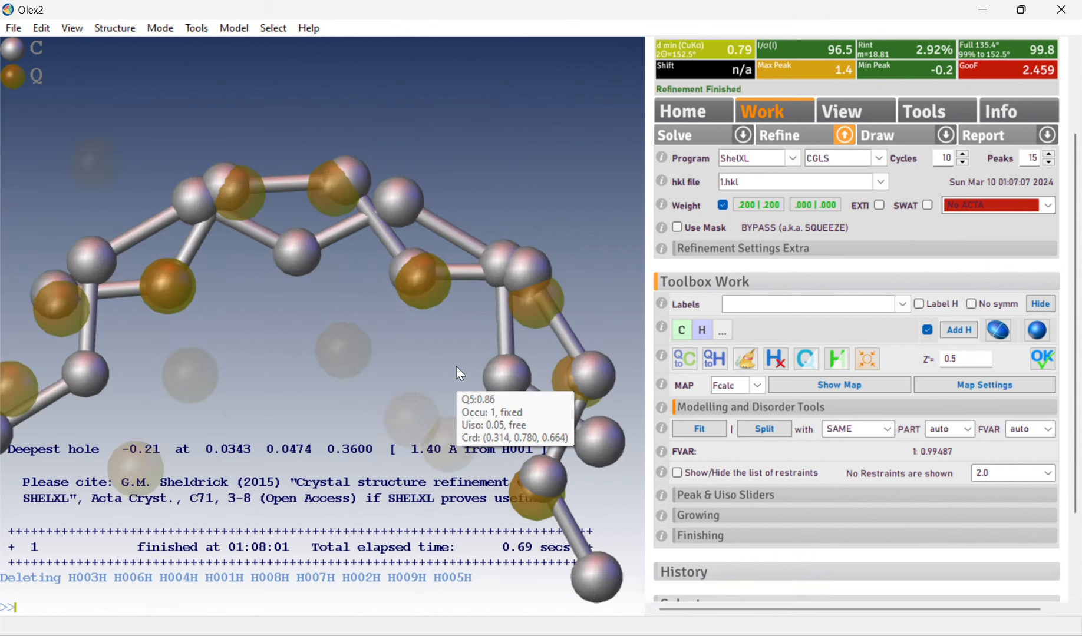
Step: Delete all Q peaks with the command kill $Q
type("kill ")
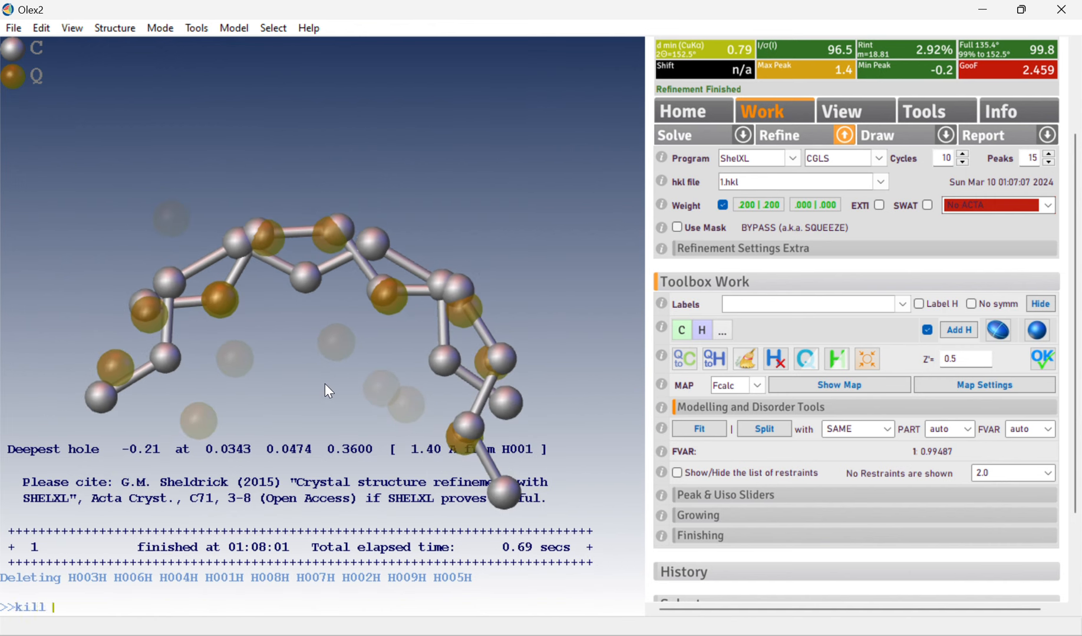
type("$Q")
key("Return")
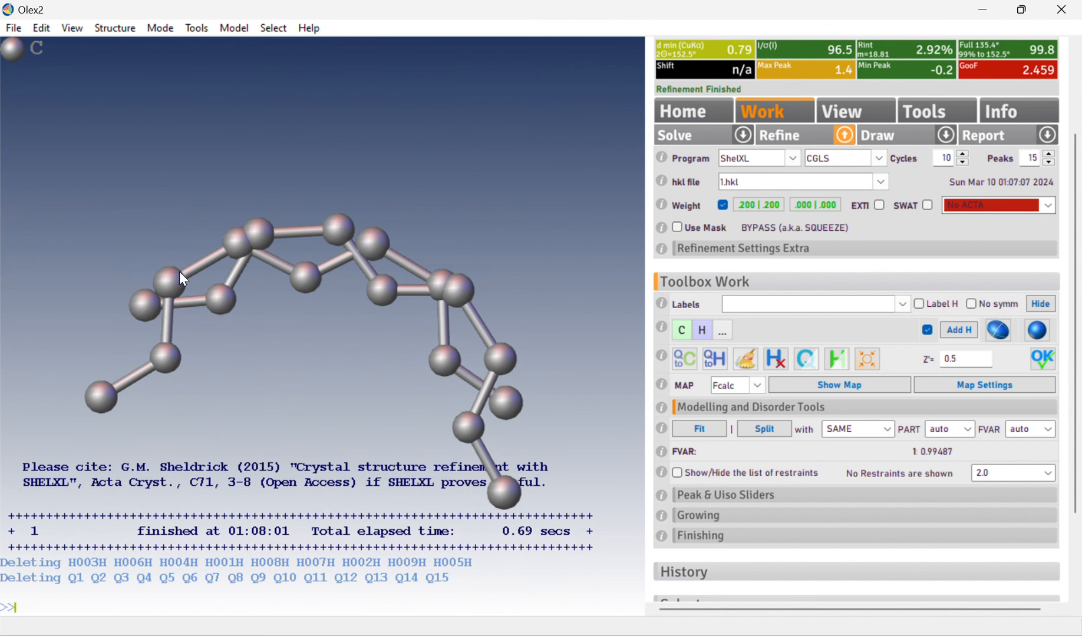
Step: Open the instructions for all atoms and examine the PART 1 atoms, their occupancy codes and the second FVAR value
scroll(817, 218, "up", 5)
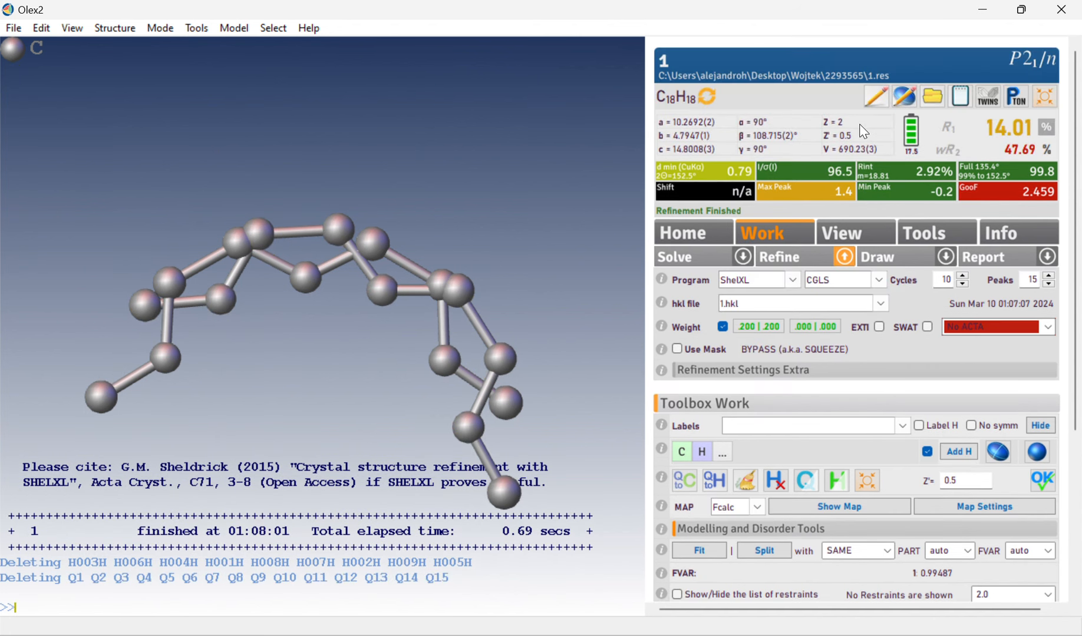
left_click(902, 101)
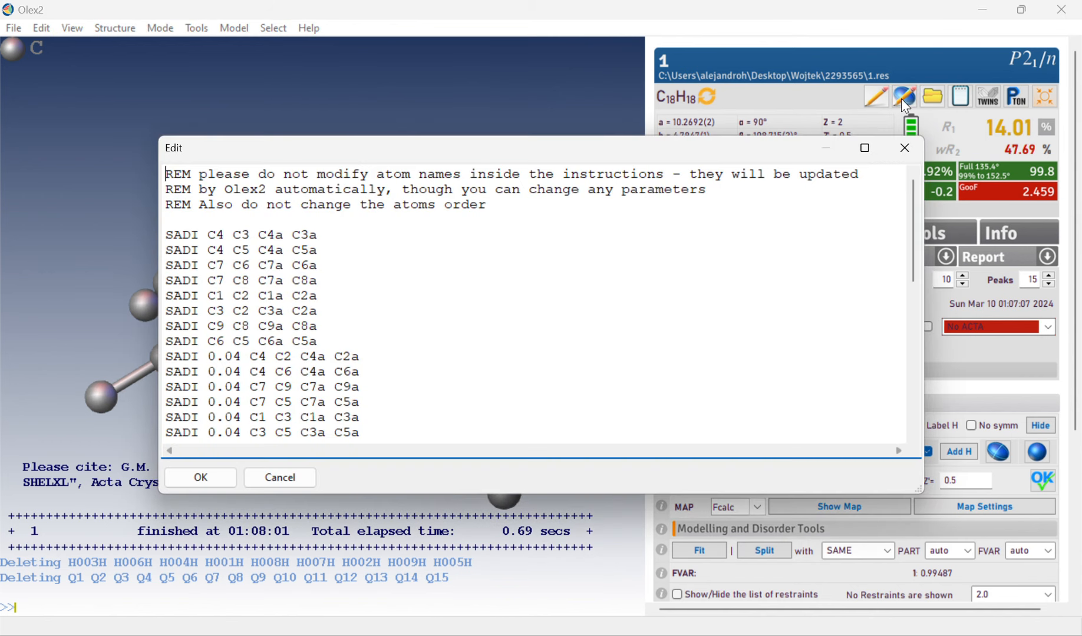
scroll(489, 277, "down", 6)
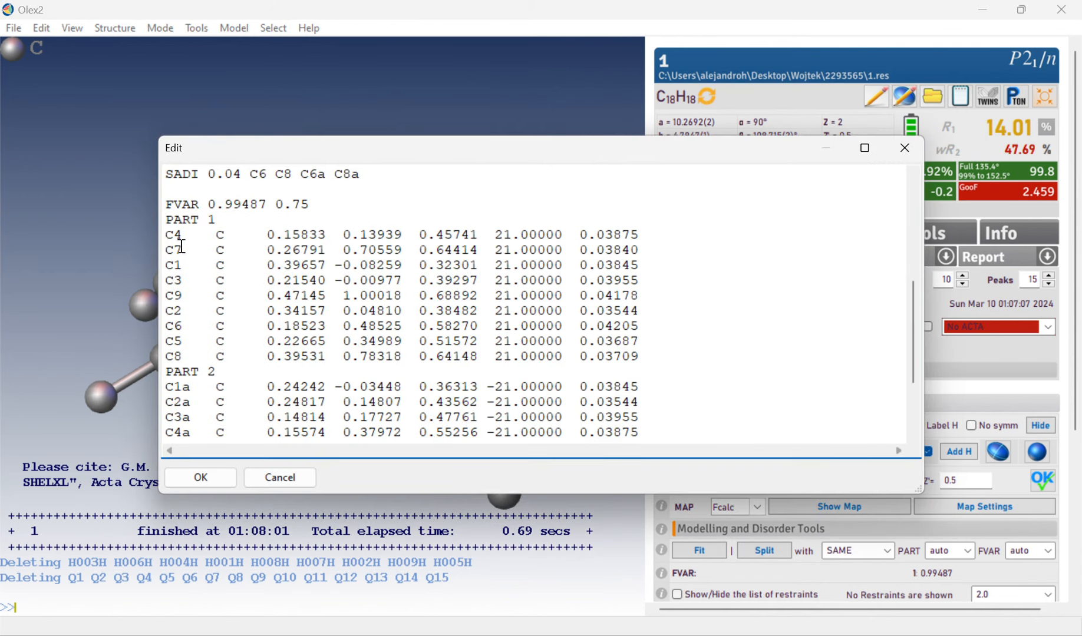
left_click_drag(169, 242, 271, 310)
left_click(271, 311)
left_click_drag(183, 234, 187, 325)
left_click(191, 341)
left_click_drag(497, 230, 499, 267)
scroll(498, 268, "up", 1)
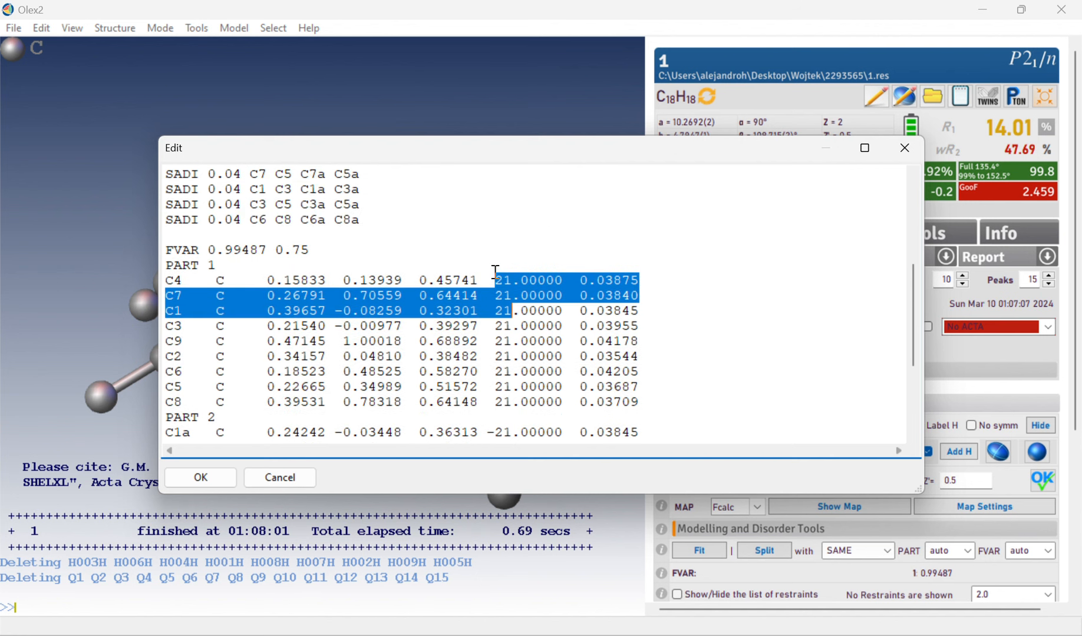
left_click(289, 261)
left_click_drag(277, 251, 310, 251)
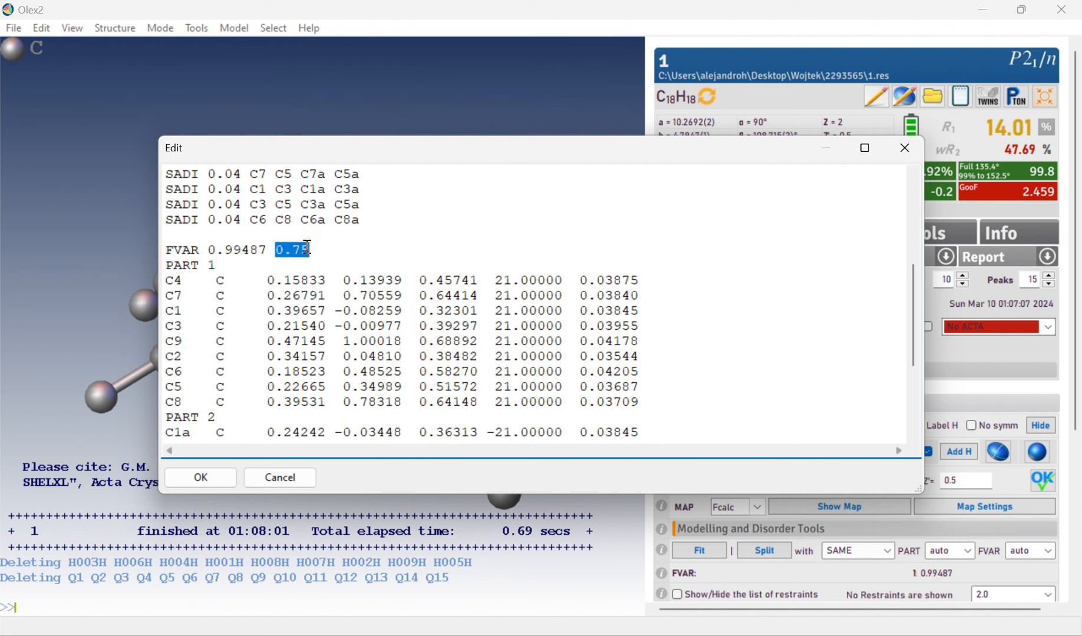
left_click(312, 251)
scroll(340, 271, "down", 3)
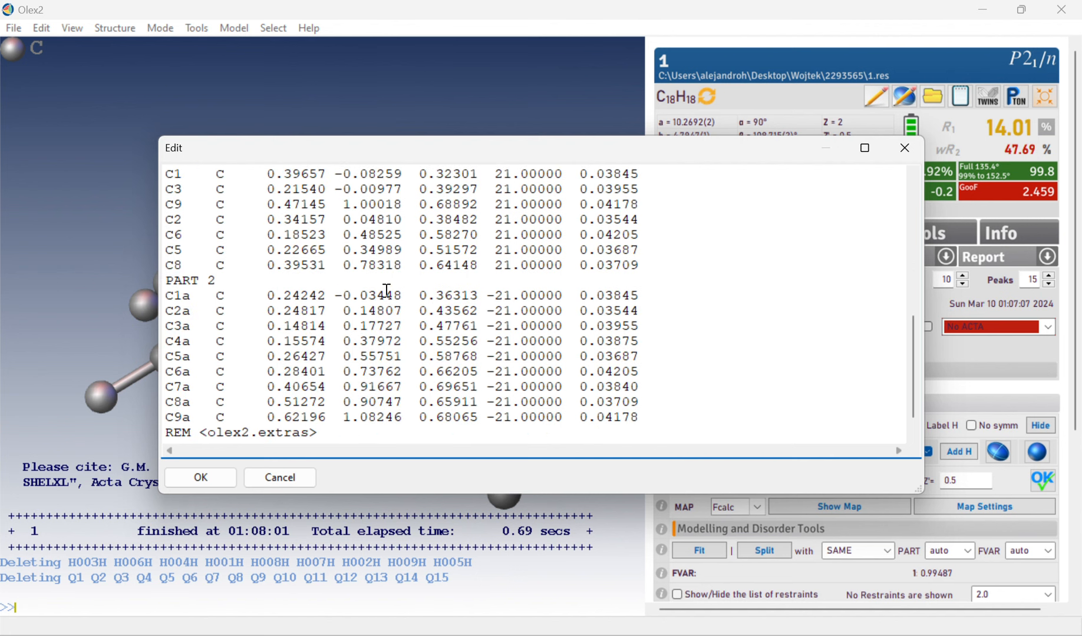
Step: Examine the PART 2 atoms and compare their occupancy codes with those of PART 1
left_click_drag(183, 292, 236, 319)
left_click(530, 325)
scroll(501, 322, "up", 2)
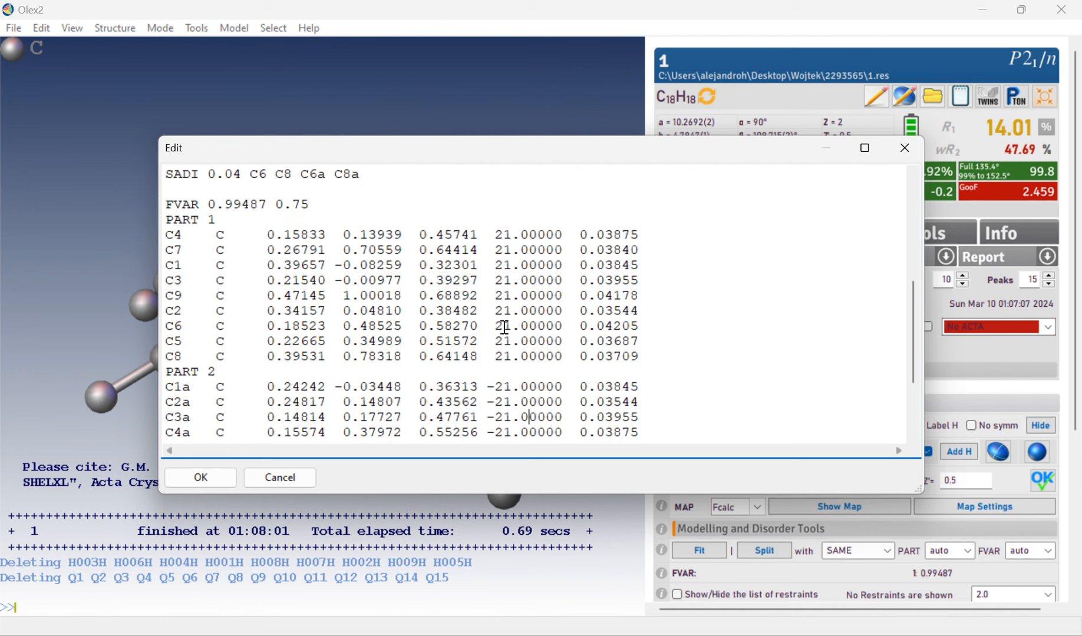
scroll(377, 301, "down", 1)
scroll(491, 374, "down", 2)
scroll(490, 374, "up", 5)
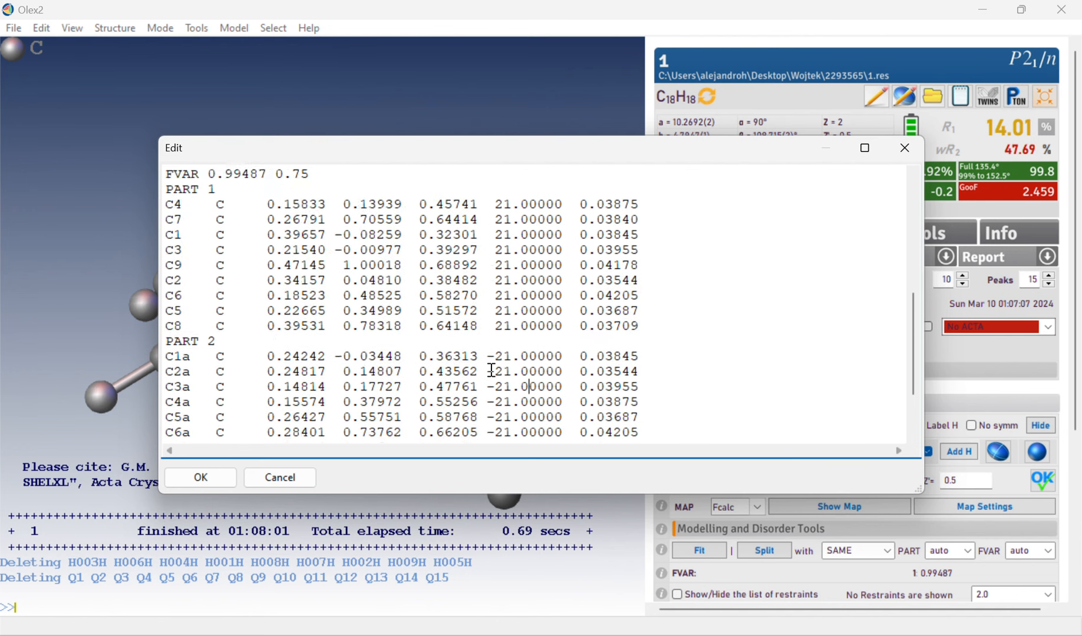
scroll(289, 324, "up", 3)
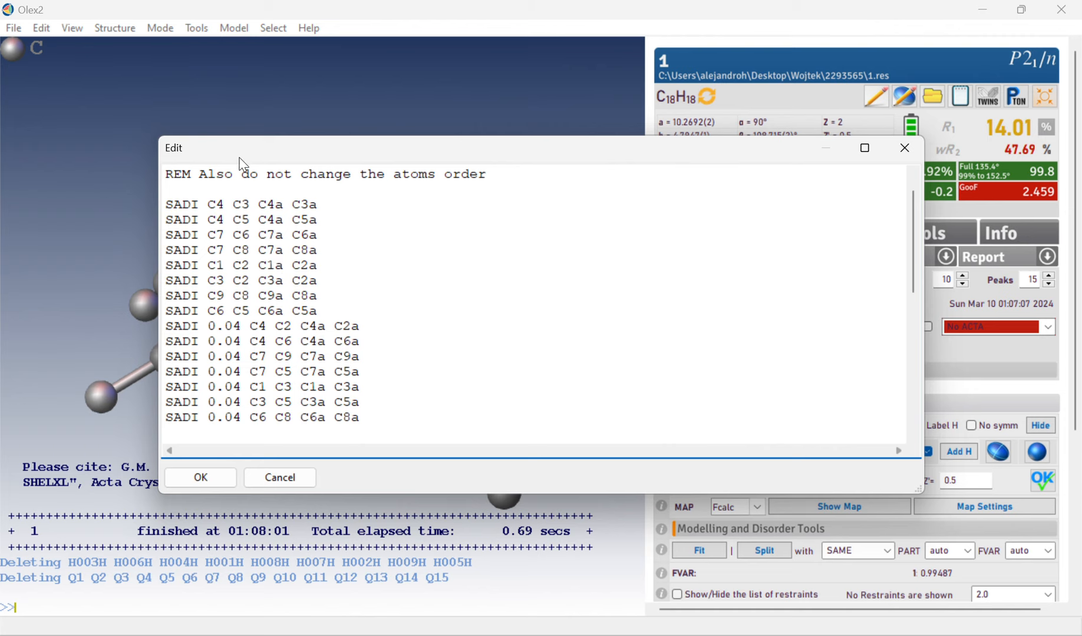
Step: Place the instruction editor beside the model and examine the SADI restraints on the directly bonded carbon pairs of both parts
left_click_drag(240, 161, 591, 113)
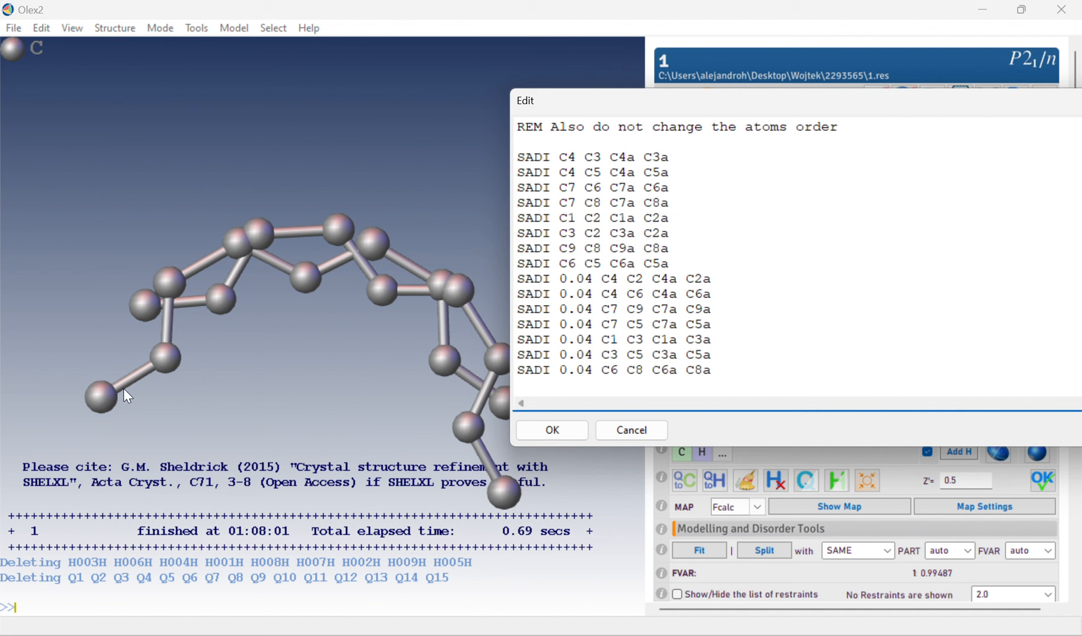
left_click_drag(585, 279, 584, 265)
double_click(648, 294)
left_click_drag(730, 371, 518, 157)
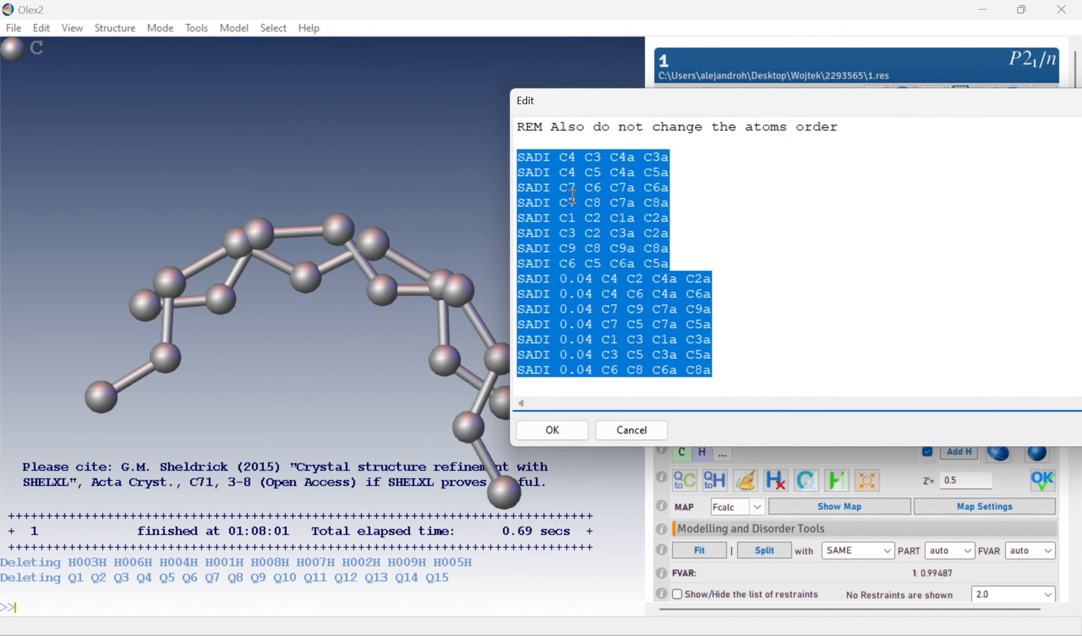
left_click(637, 277)
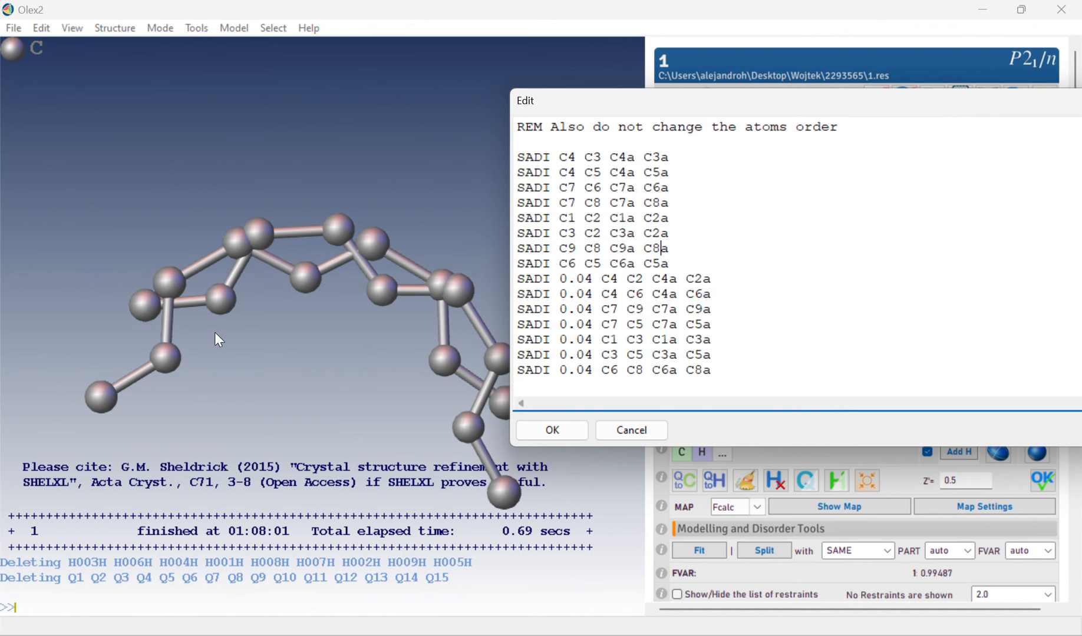
left_click_drag(670, 263, 517, 157)
left_click(516, 156)
left_click_drag(567, 218, 675, 218)
left_click(616, 218)
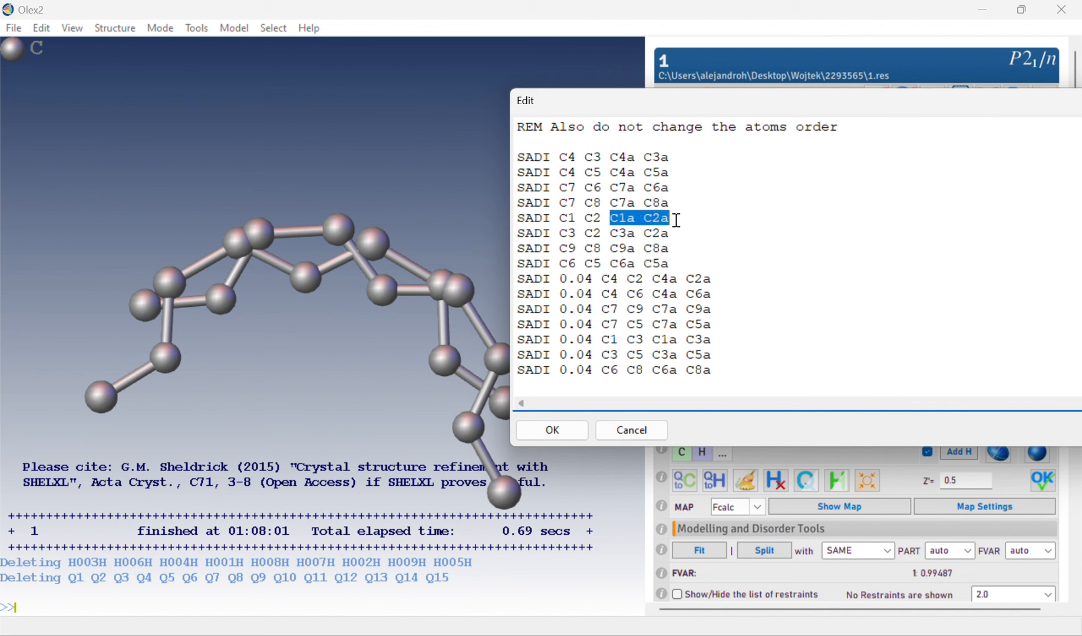
left_click(671, 218)
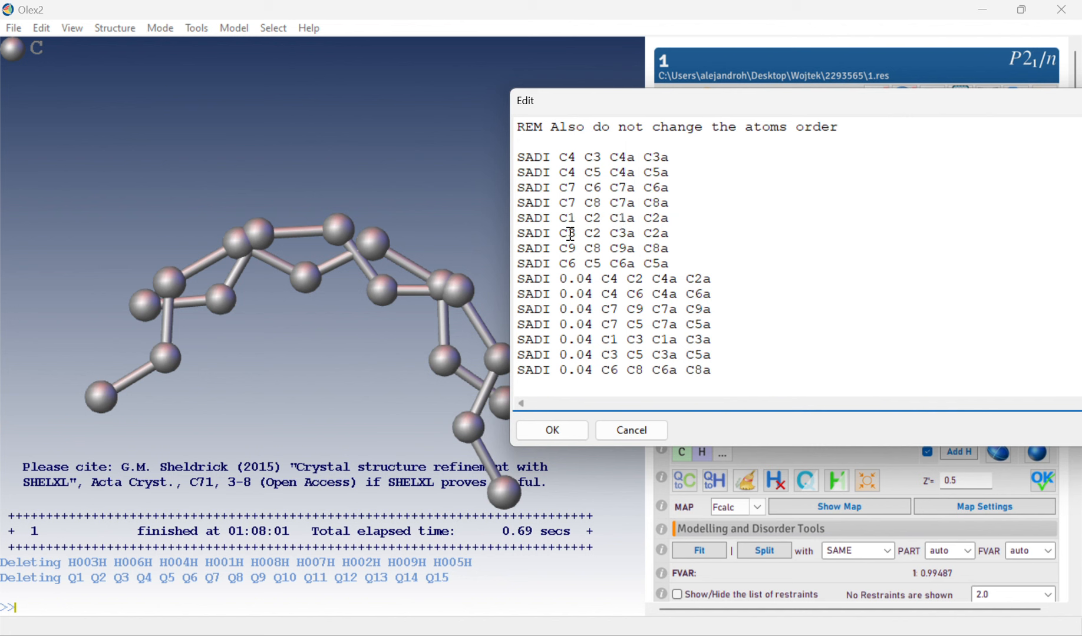
left_click_drag(569, 233, 652, 233)
left_click_drag(576, 153, 610, 156)
Step: Examine the SADI 0.04 restraints on the 1,3-distances of both parts, and accept the instruction editor
left_click_drag(719, 375, 566, 290)
left_click(566, 291)
left_click_drag(605, 341, 706, 342)
left_click(706, 342)
left_click_drag(635, 279, 702, 272)
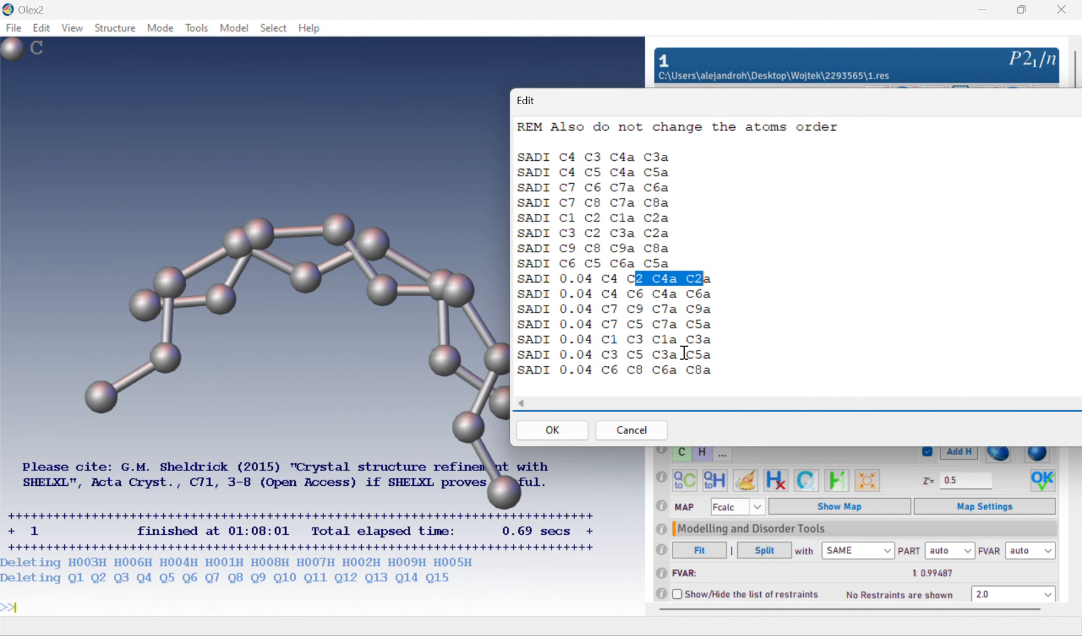
left_click_drag(685, 355, 635, 347)
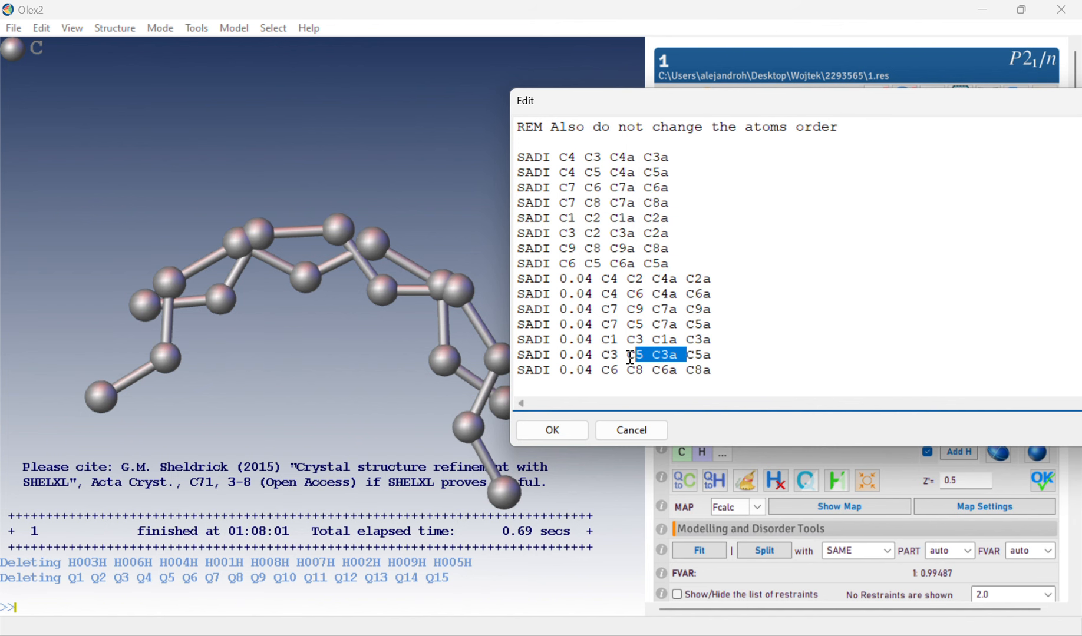
left_click(564, 432)
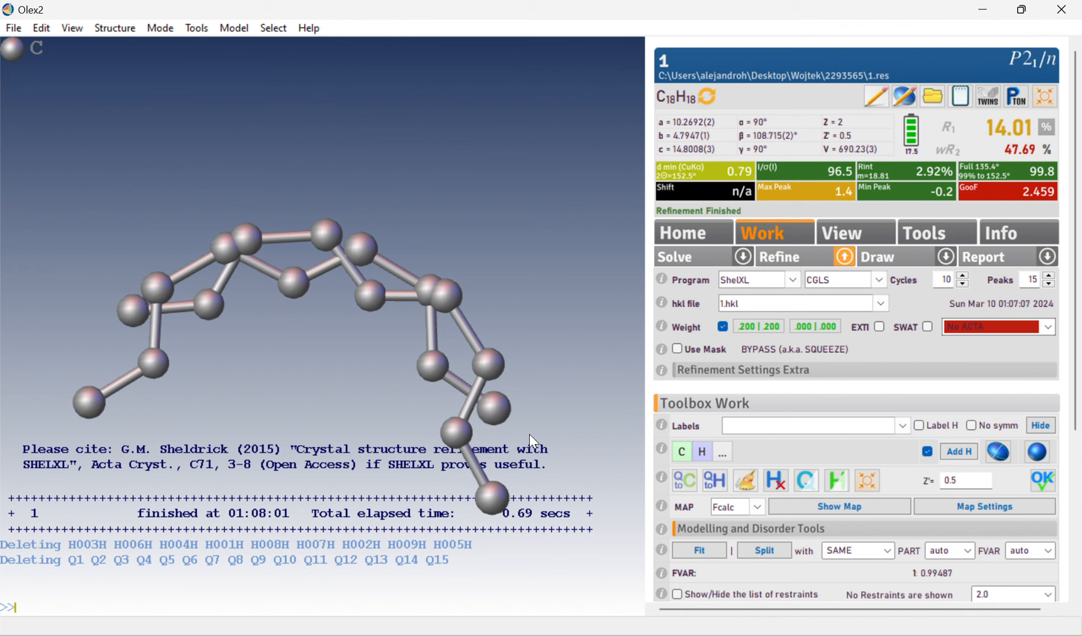
Step: Apply a SIMU restraint to all carbon atoms of both chain parts
left_click_drag(529, 434, 321, 497)
right_click_drag(322, 496, 304, 461)
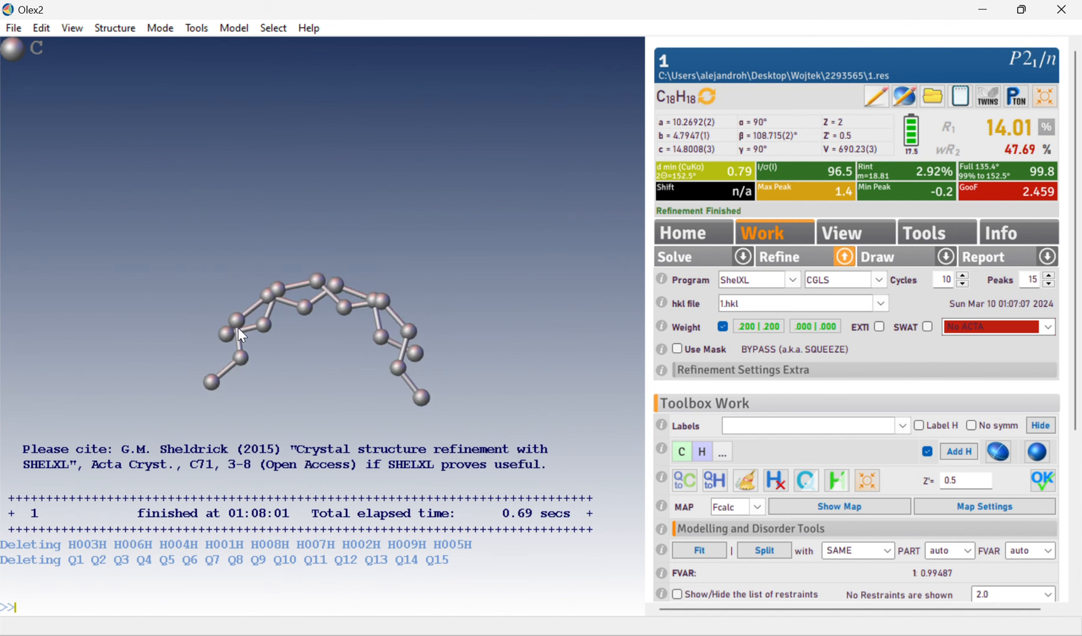
left_click_drag(151, 251, 531, 430)
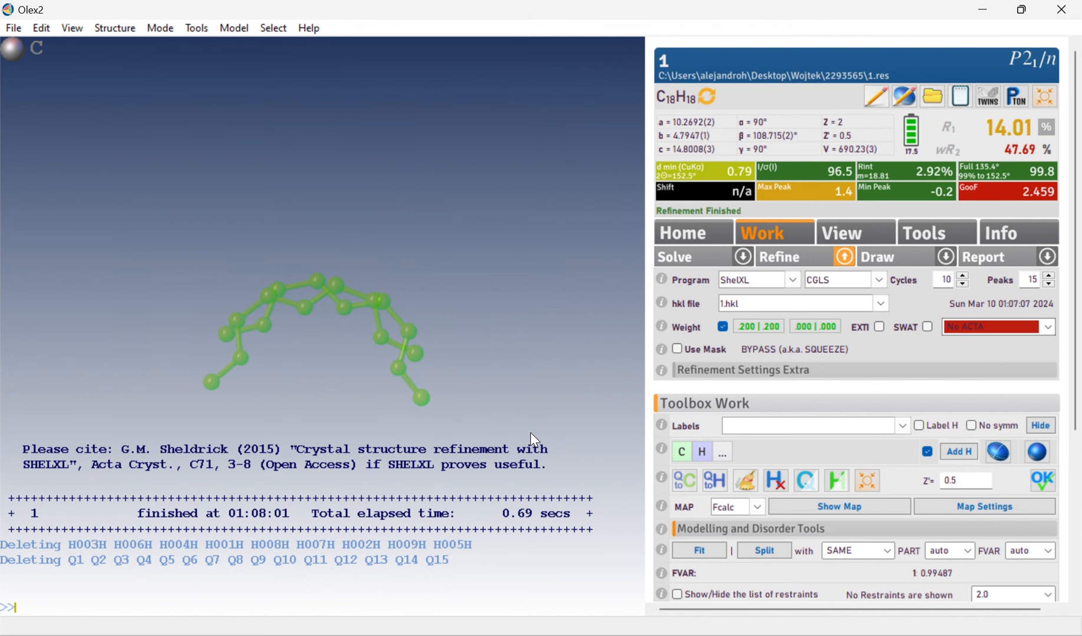
type("simu")
key("Return")
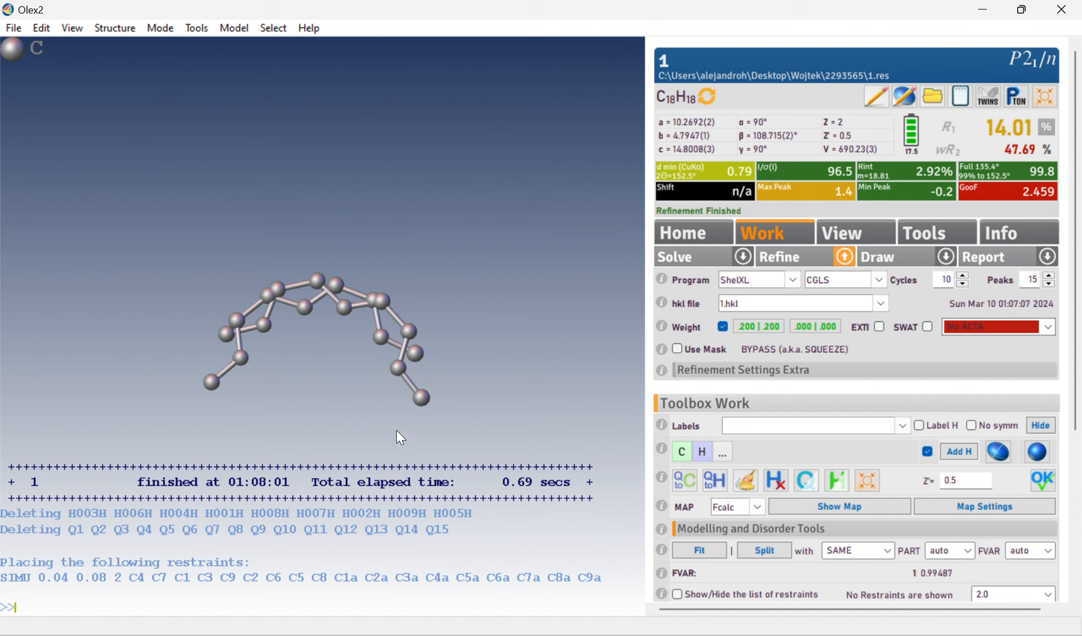
Step: Highlight each disordered chain part separately and both together to examine which atoms the restraints cover
double_click(216, 381)
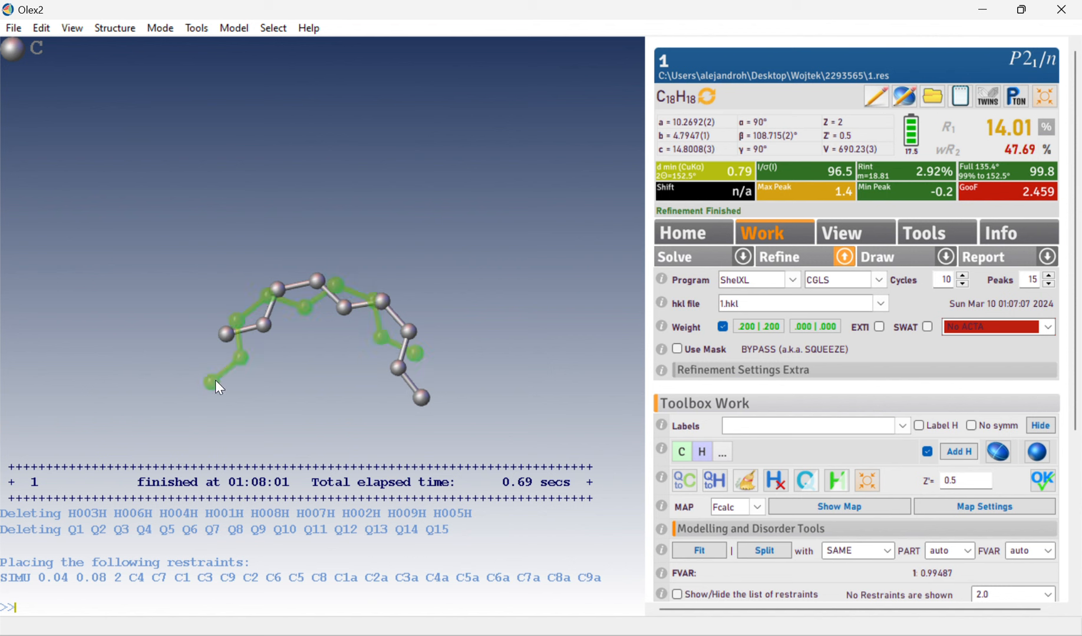
left_click(253, 397)
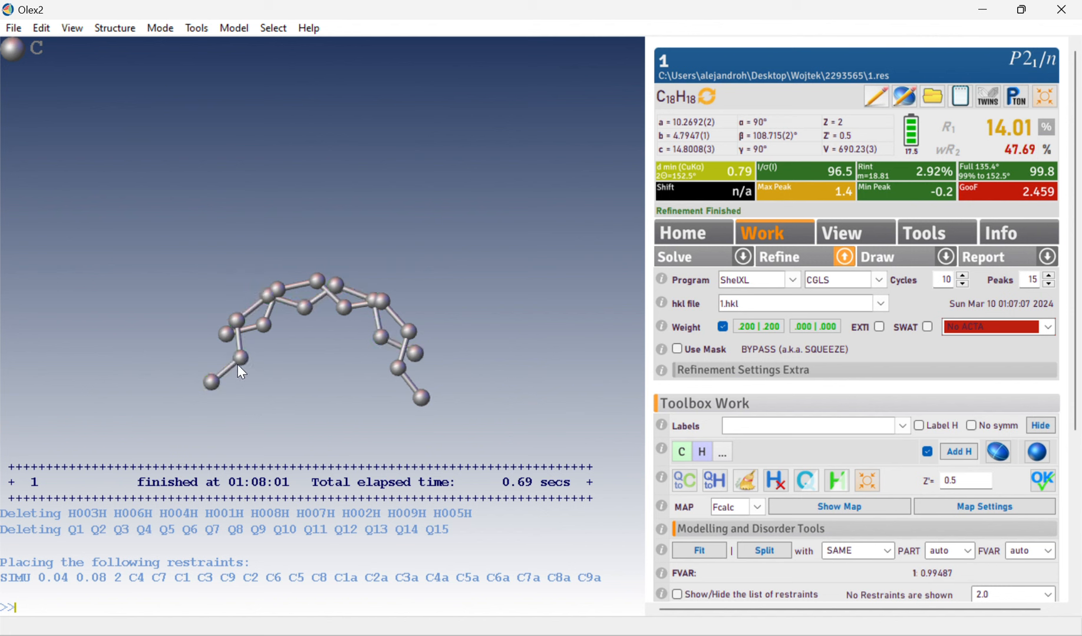
double_click(226, 335)
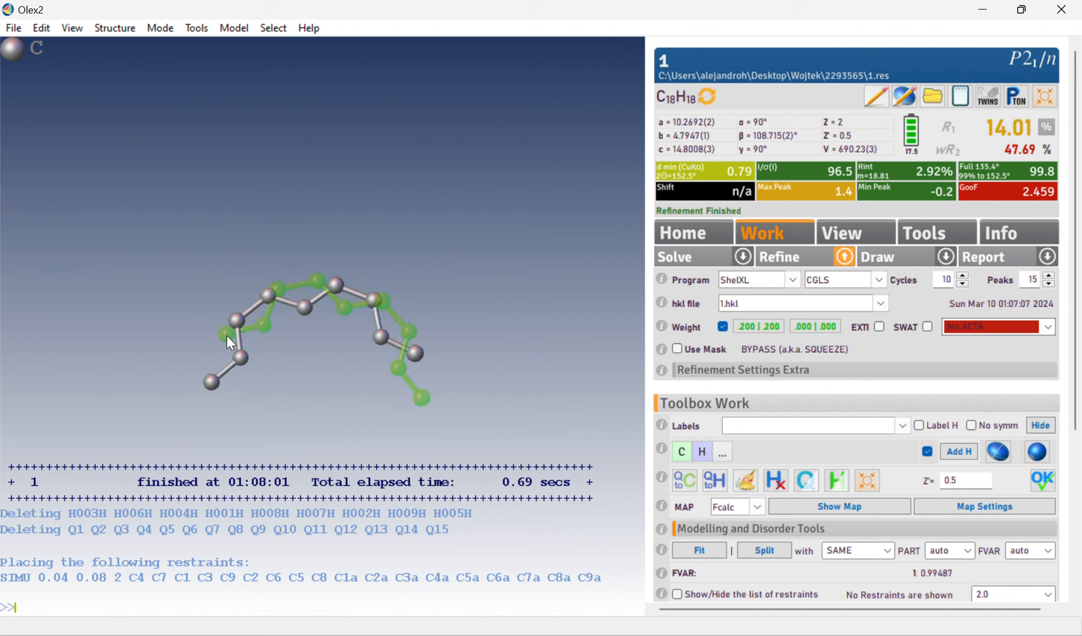
key("Escape")
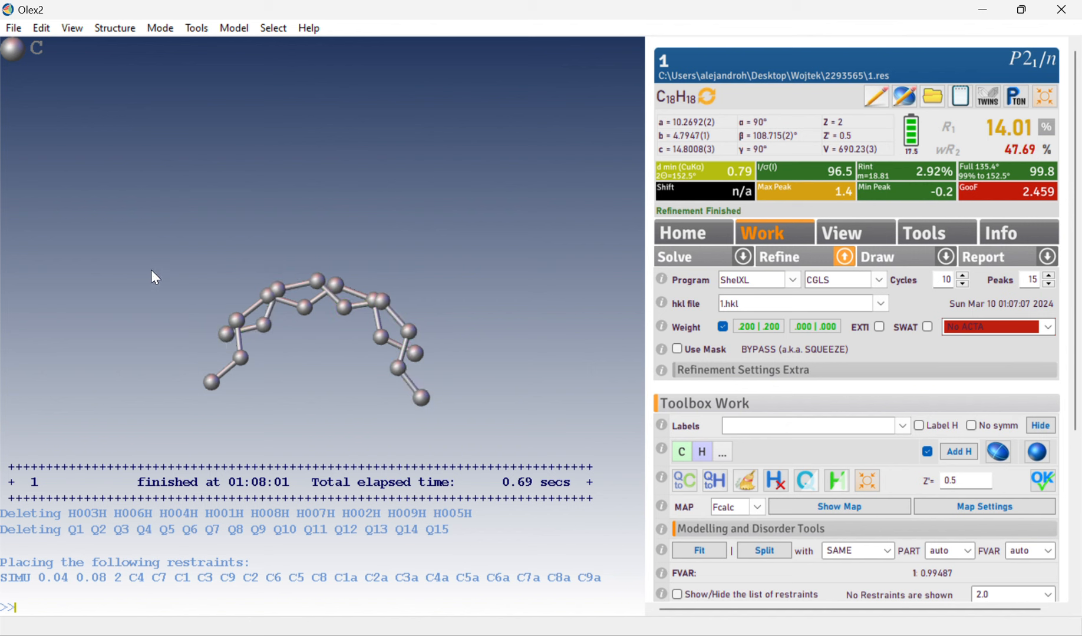
left_click_drag(165, 233, 487, 475)
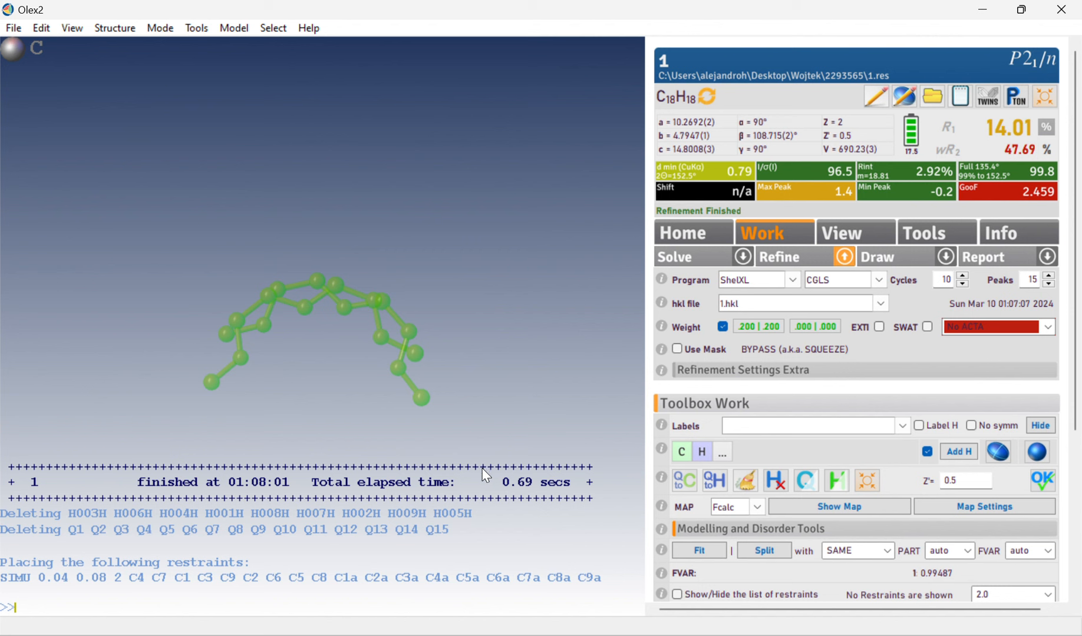
key("Escape")
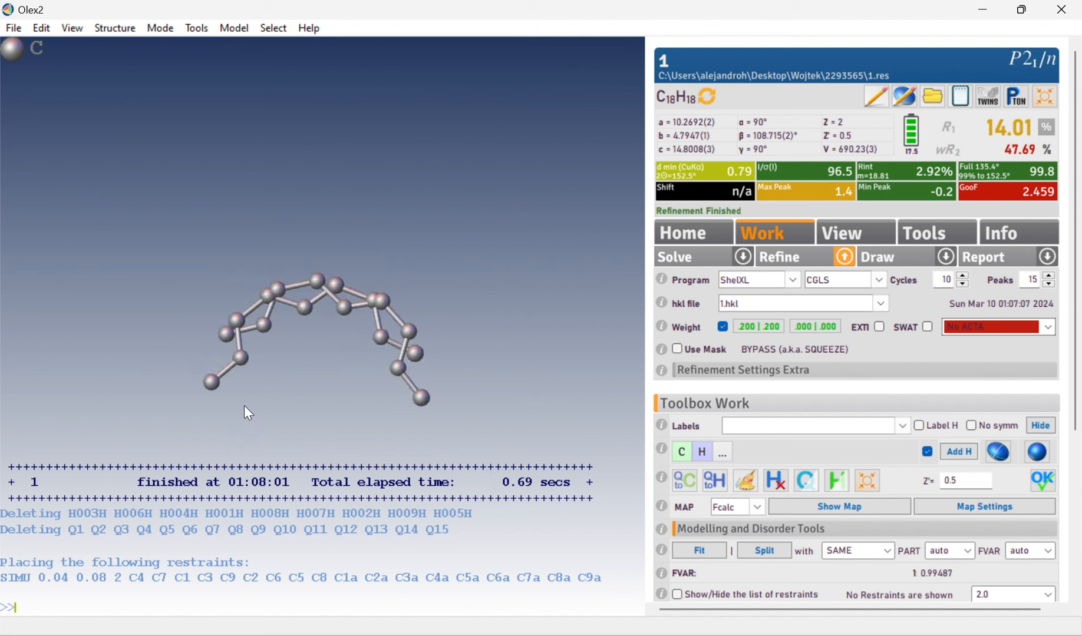
Step: Apply a RIGU restraint to all carbon atoms of both chain parts
left_click_drag(245, 407, 223, 402)
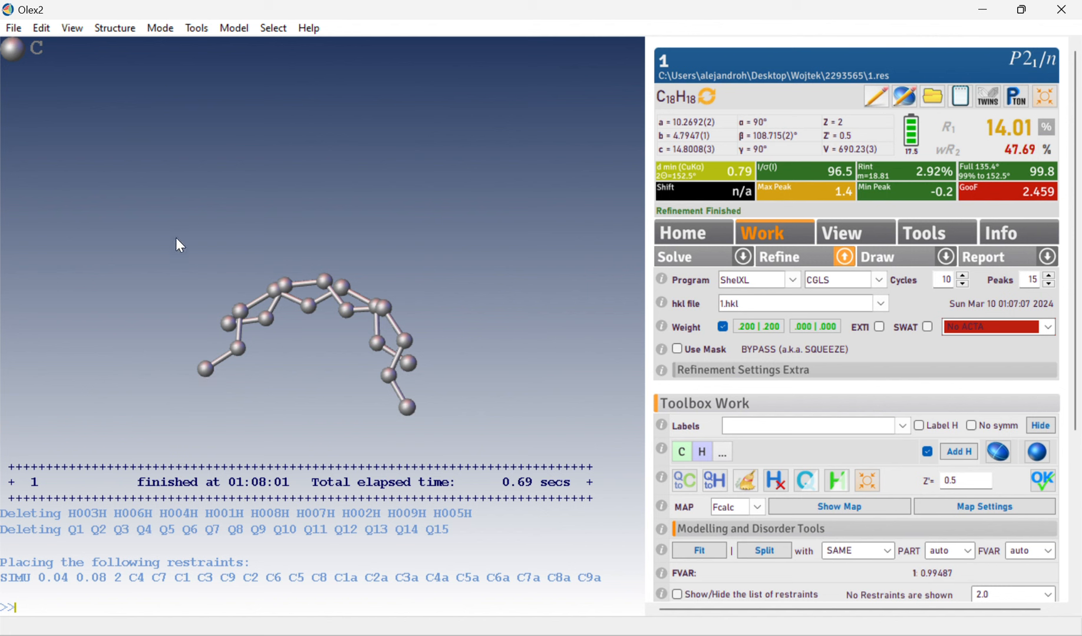
left_click_drag(161, 240, 463, 461)
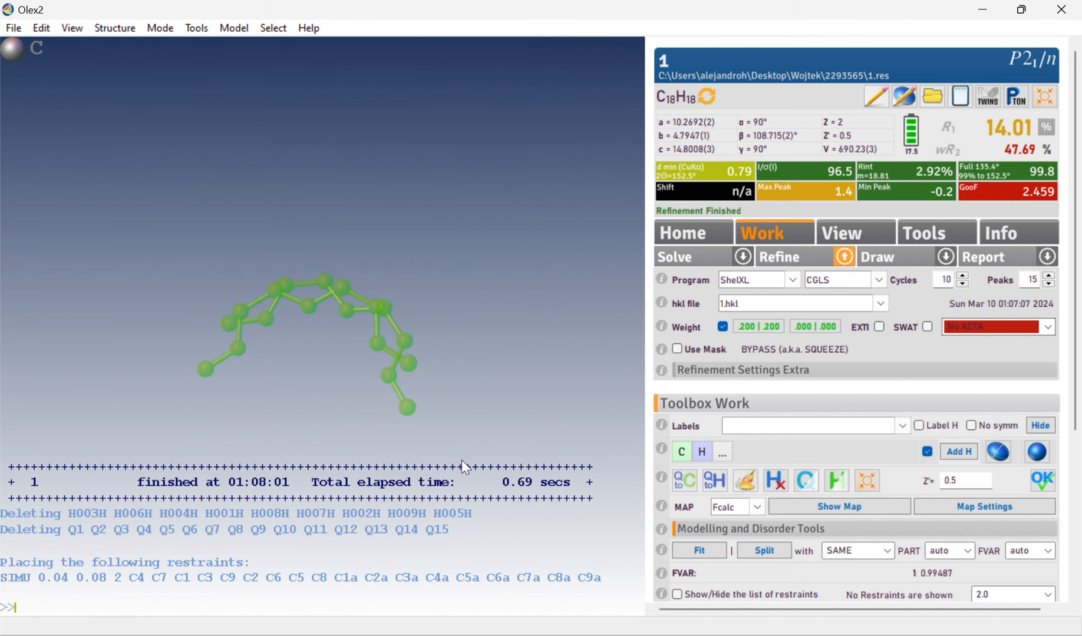
type("rigu")
key("Return")
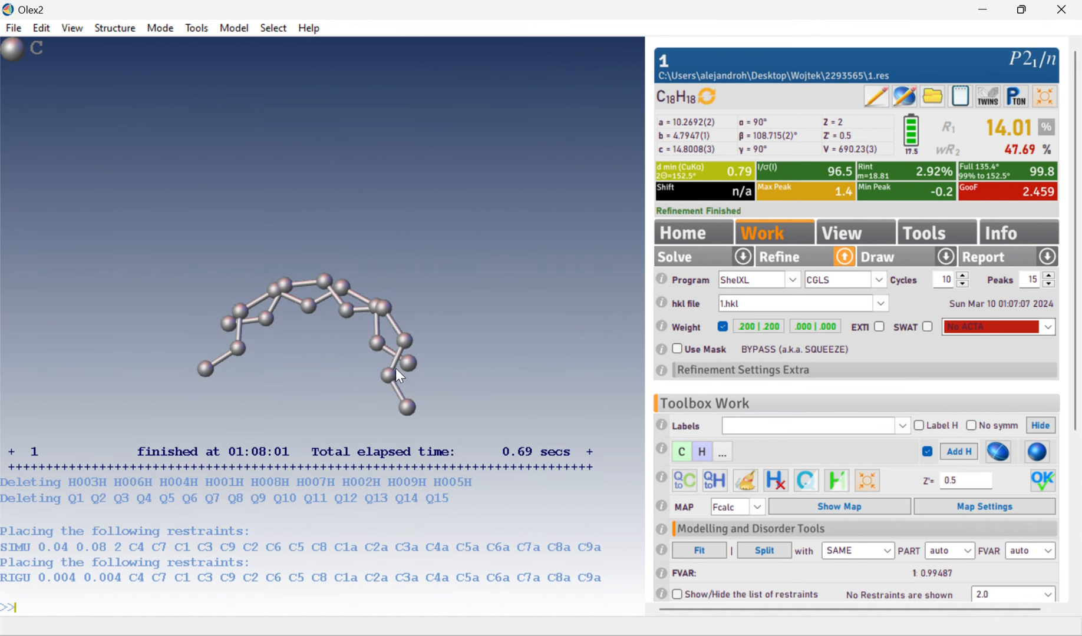
Step: Refine the two-part model repeatedly with ShelXL CGLS, 10 cycles per run, using the new SIMU and RIGU restraints
left_click_drag(395, 368, 561, 324)
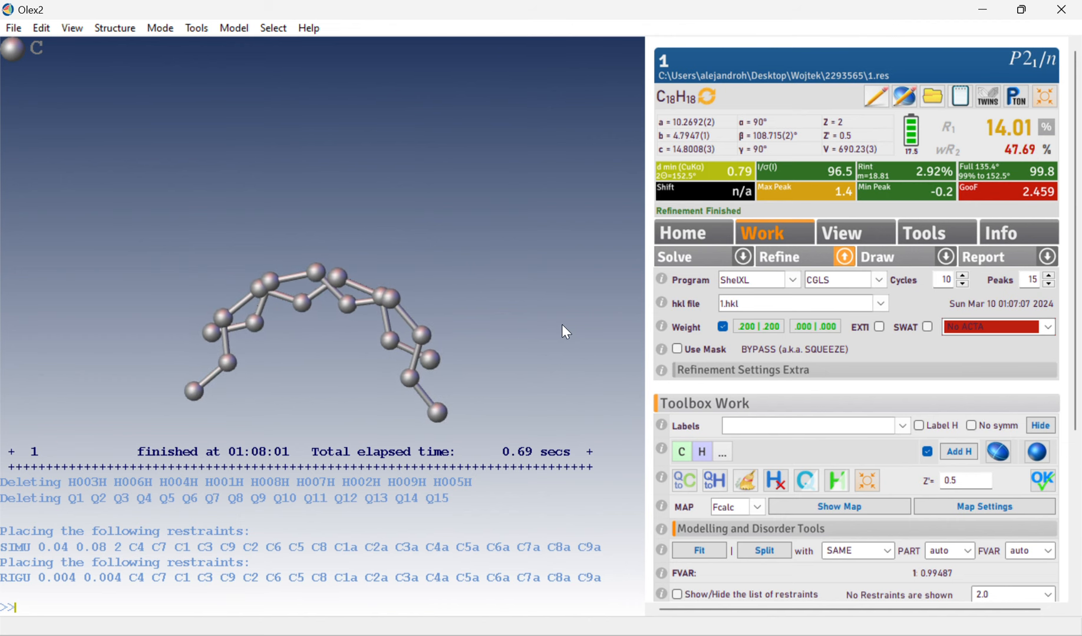
left_click(796, 260)
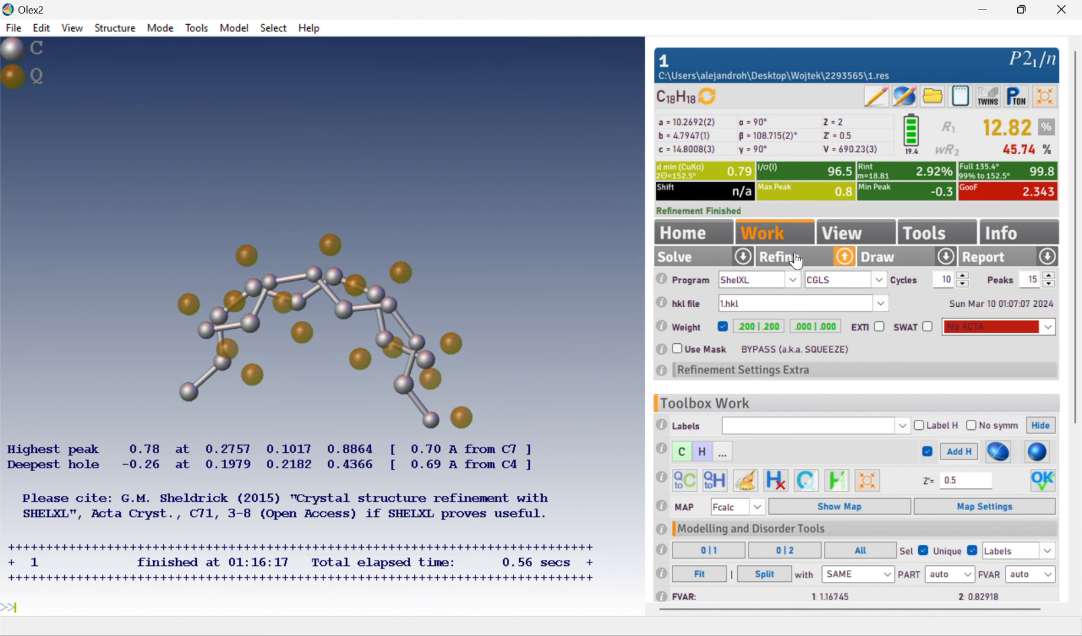
left_click(798, 253)
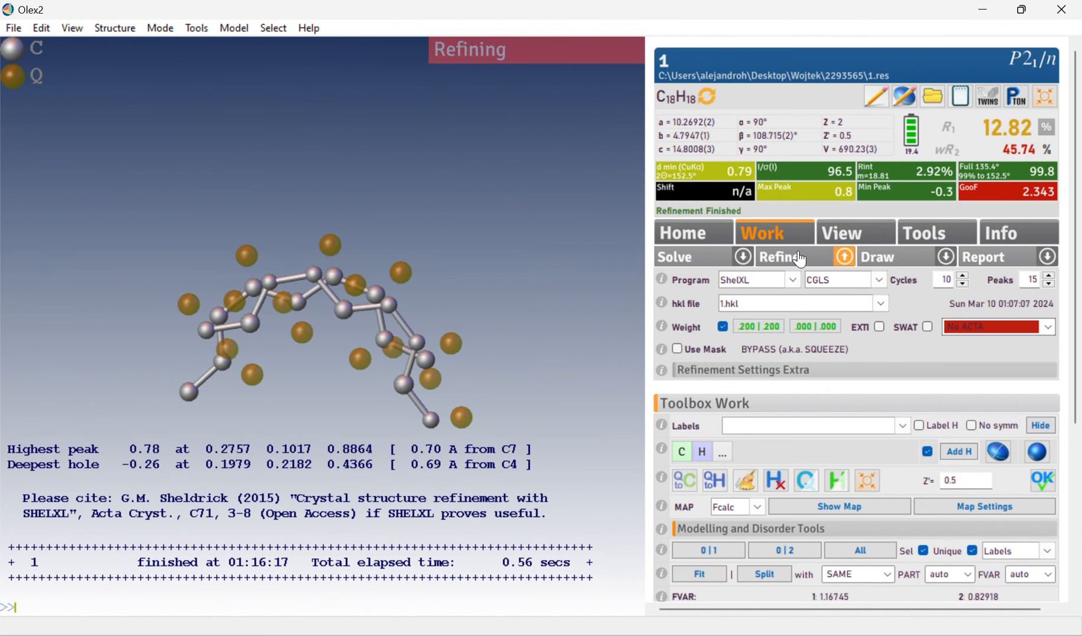
left_click(799, 260)
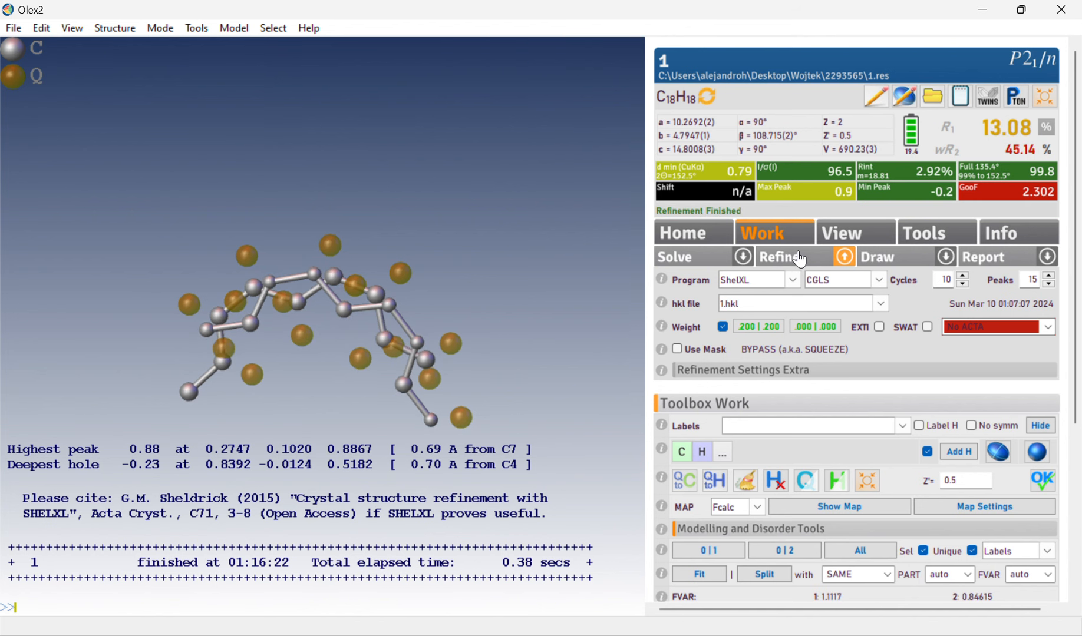
left_click(800, 260)
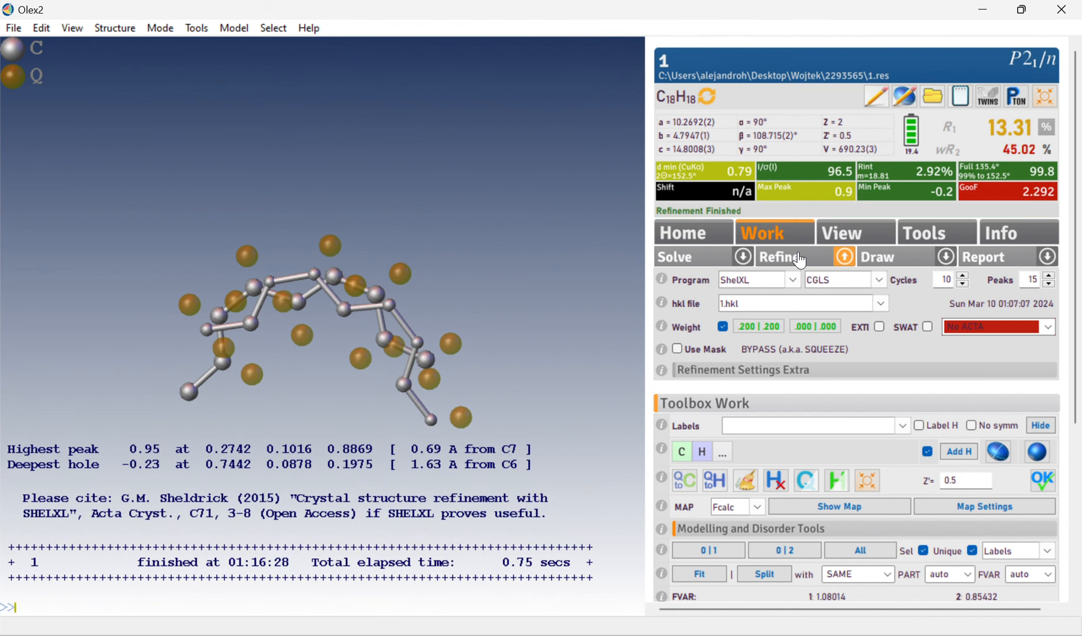
Step: Make the carbon atoms of both parts anisotropic and rerun the refinement until it settles
left_click(799, 260)
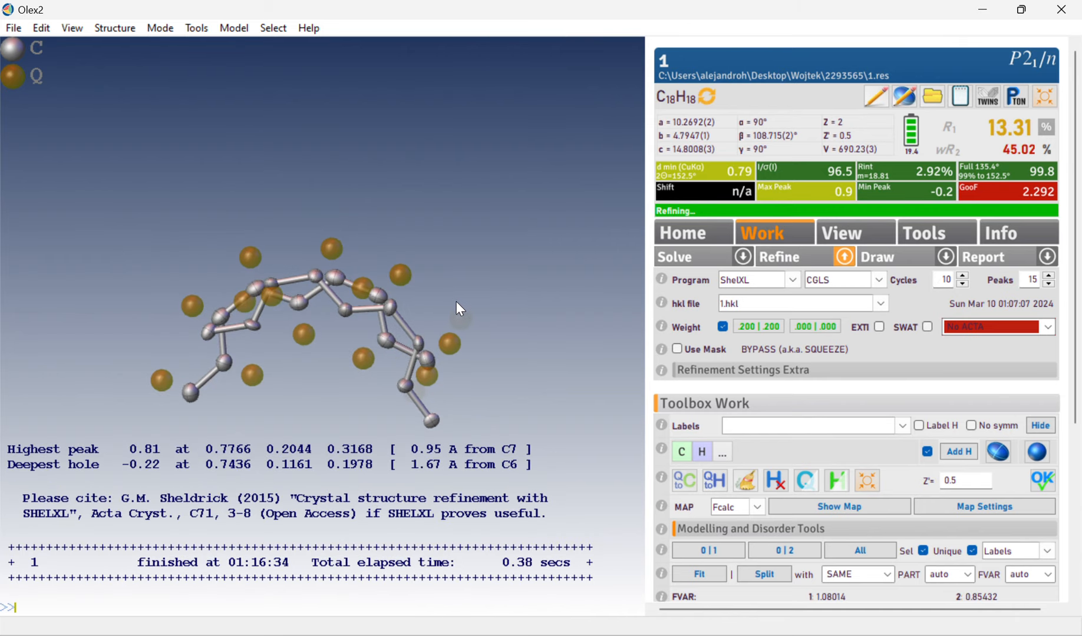
left_click_drag(451, 306, 461, 299)
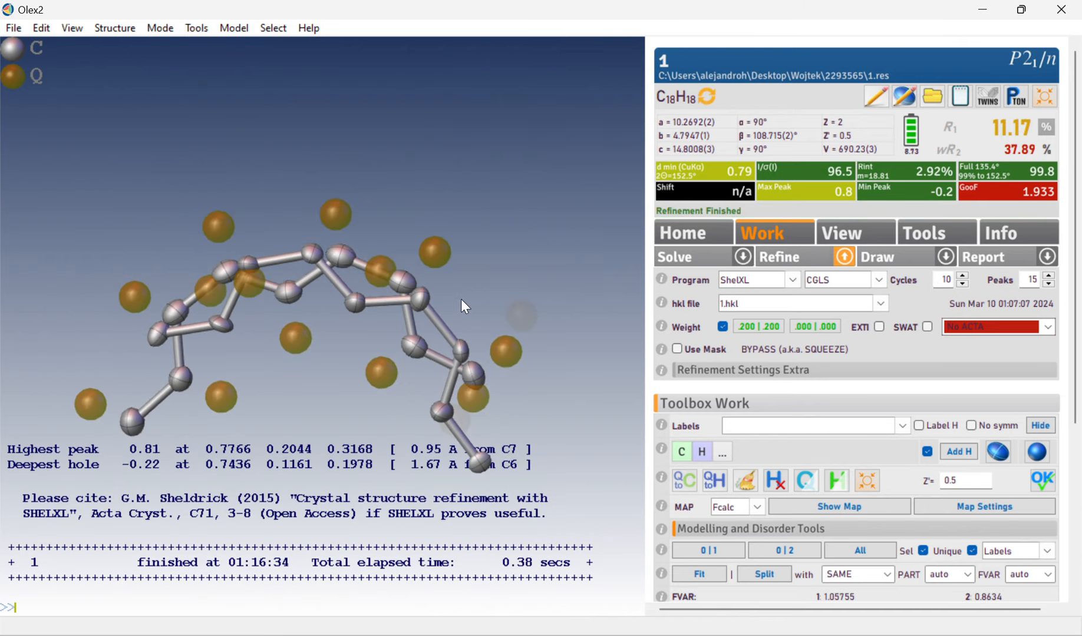
key("ctrl+r")
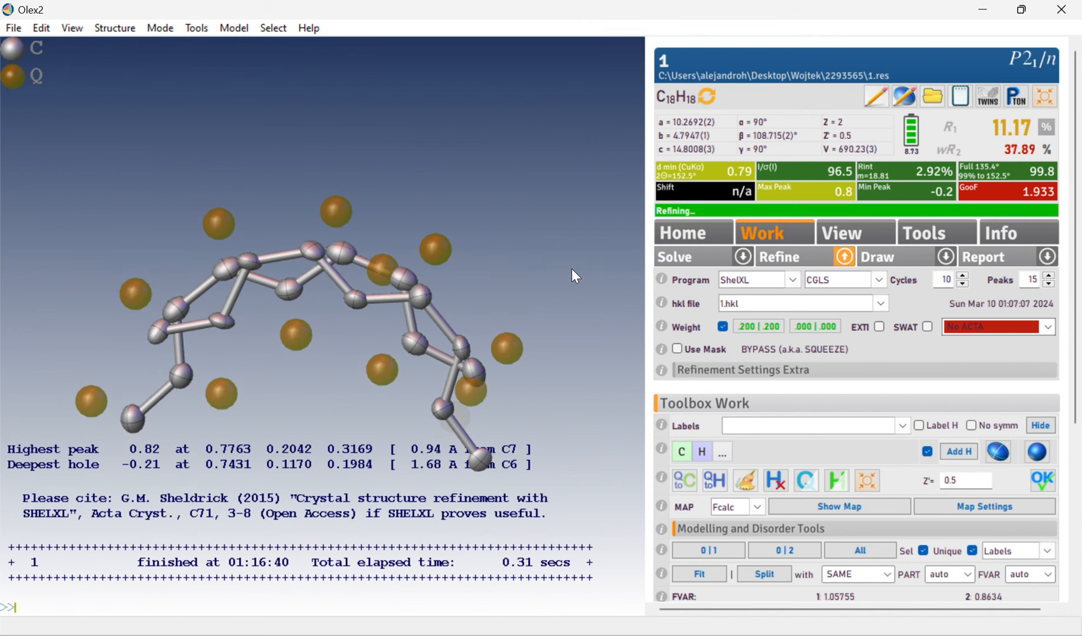
key("ctrl+r")
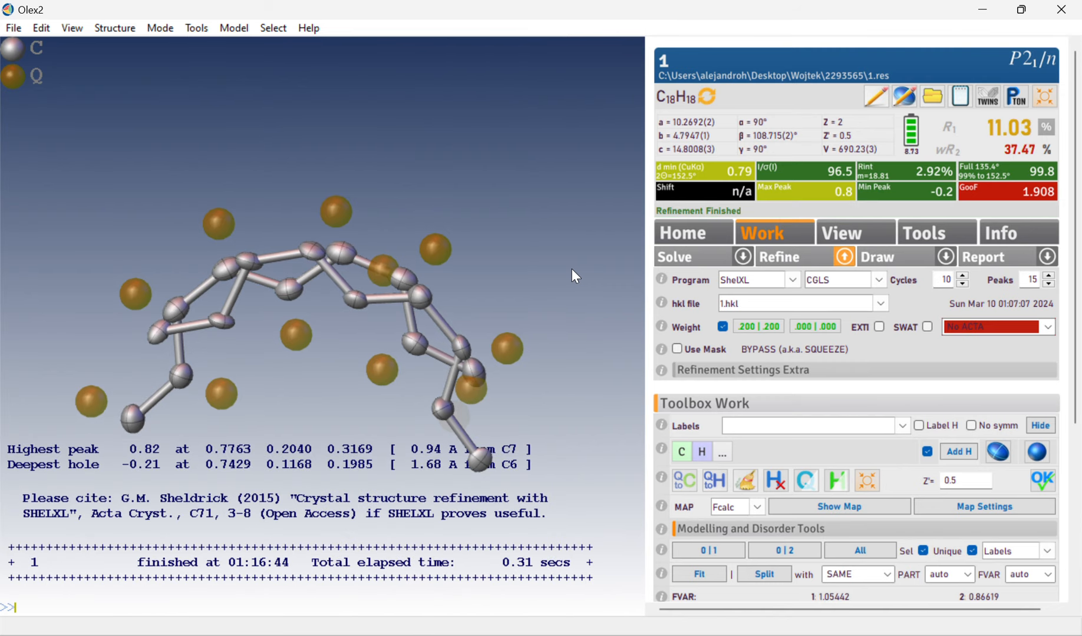
Step: Display PART 1 alone, then PART 2 alone, to inspect their ellipsoids, and show both parts together again
mouse_move(572, 269)
left_mouse_down()
mouse_move(550, 288)
mouse_move(559, 249)
mouse_move(568, 282)
left_mouse_up()
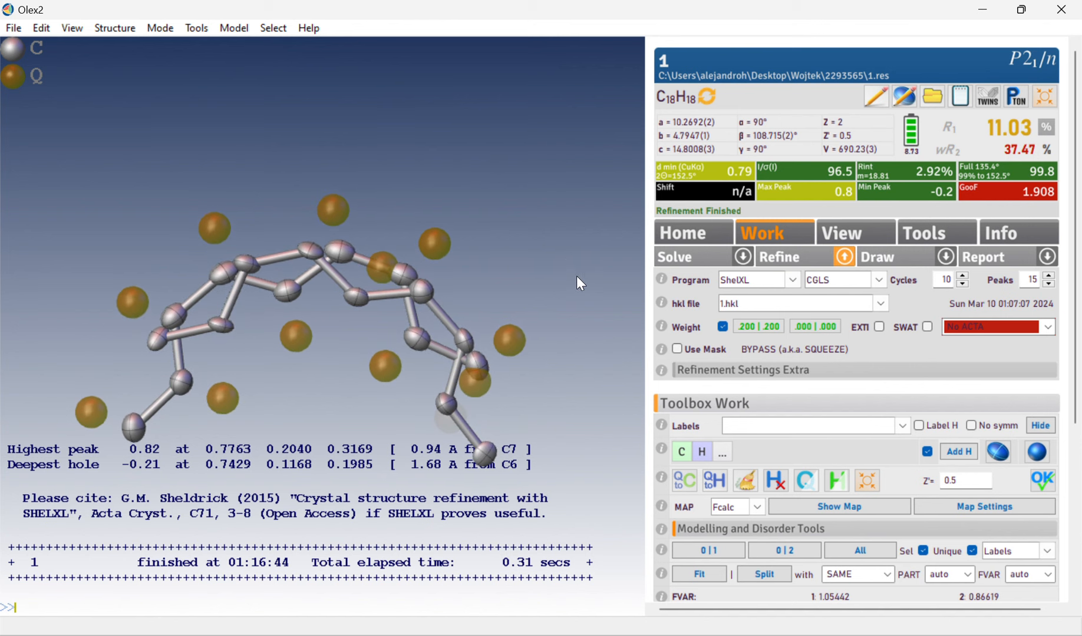
type("showp 1")
key("Return")
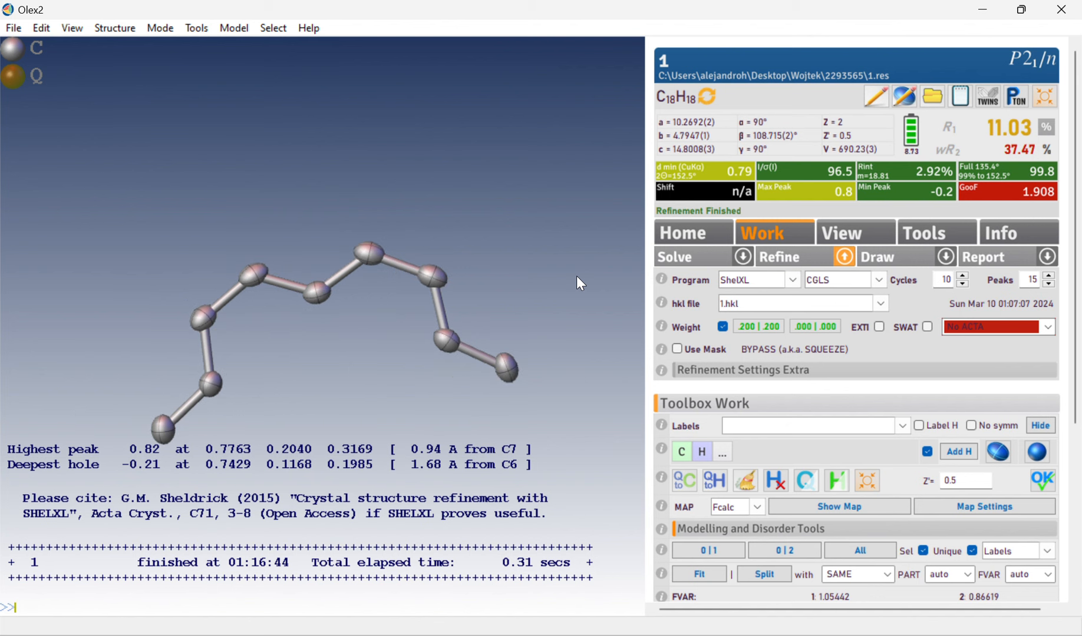
type("showp 2")
key("Return")
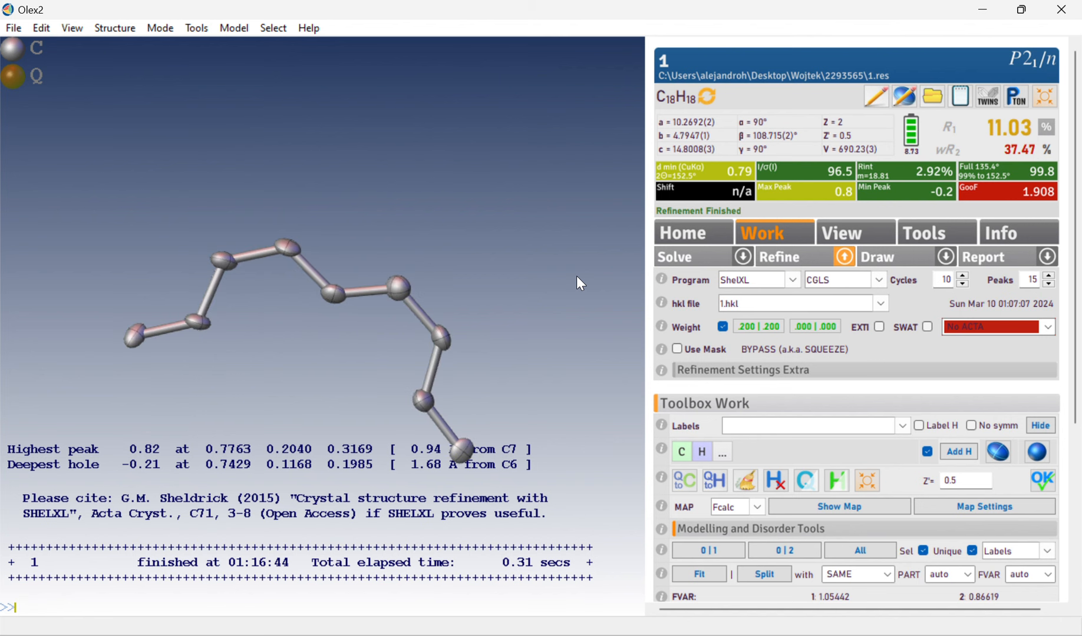
type("showp1 2")
key("Return")
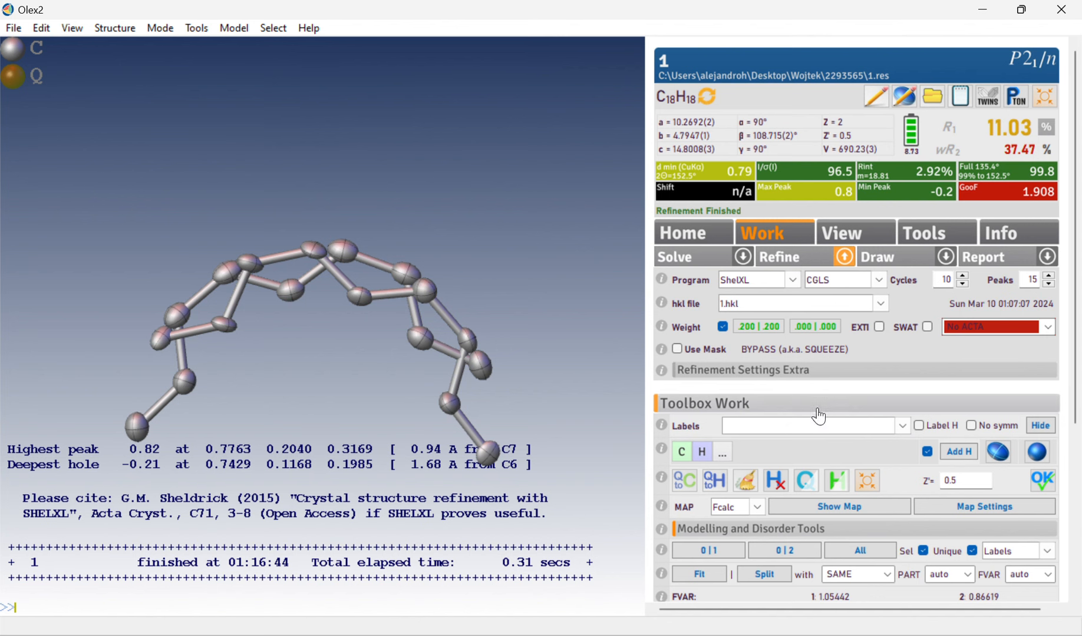
Step: Add the hydrogen atoms to the carbons of both chain parts and refine the model
type("hadd")
key("Return")
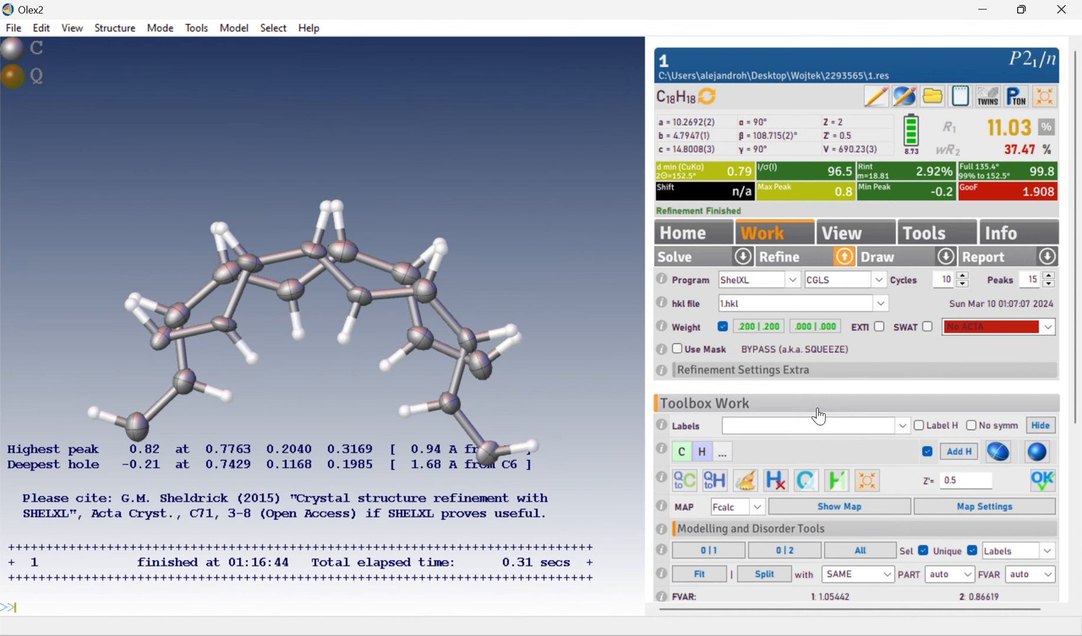
key("ctrl+r")
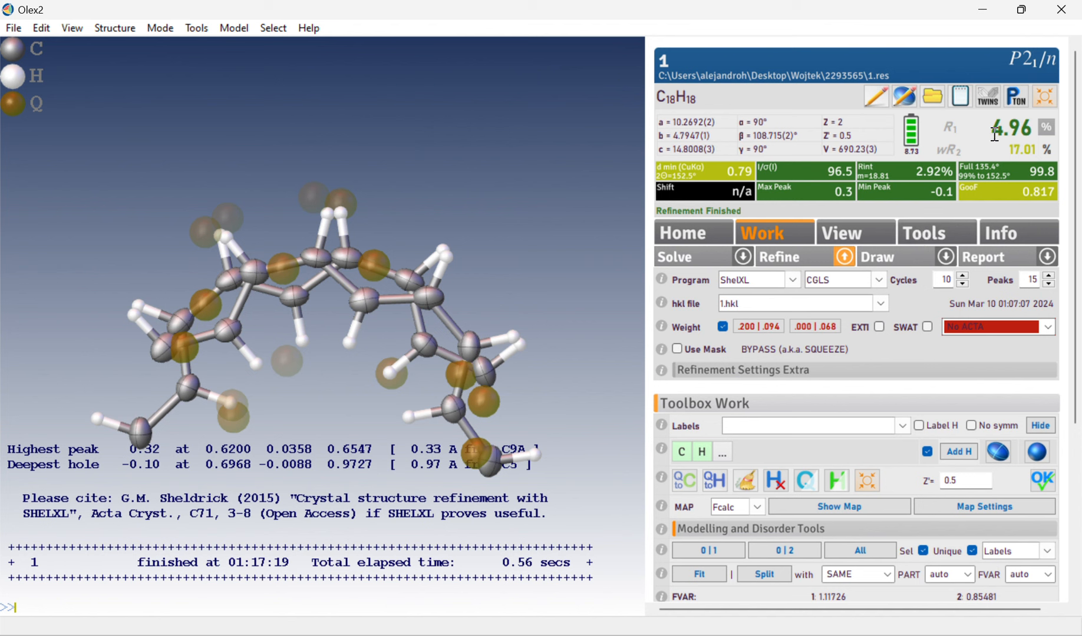
Step: Rerun the refinement of the hydrogen-complete model with weight updating enabled until the weighting scheme nearly converges
left_click(799, 260)
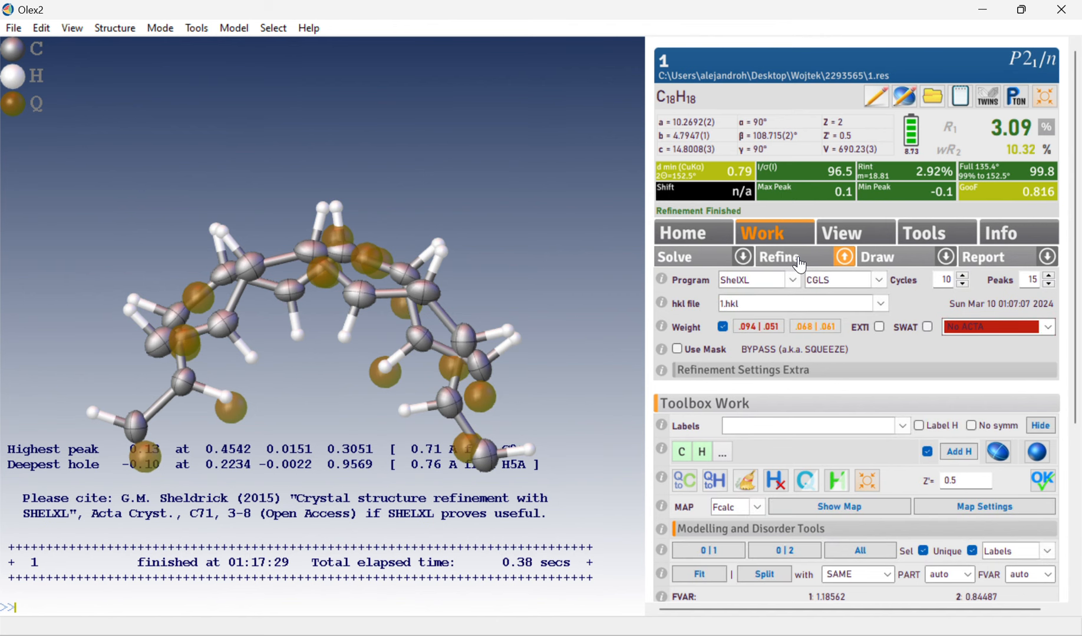
left_click(799, 260)
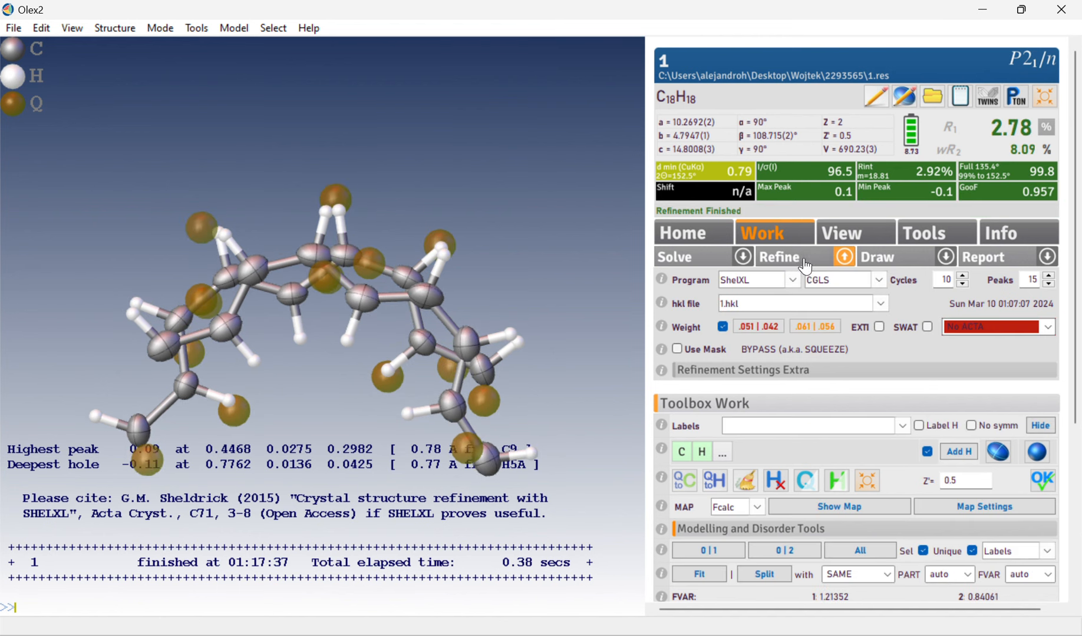
left_click(806, 264)
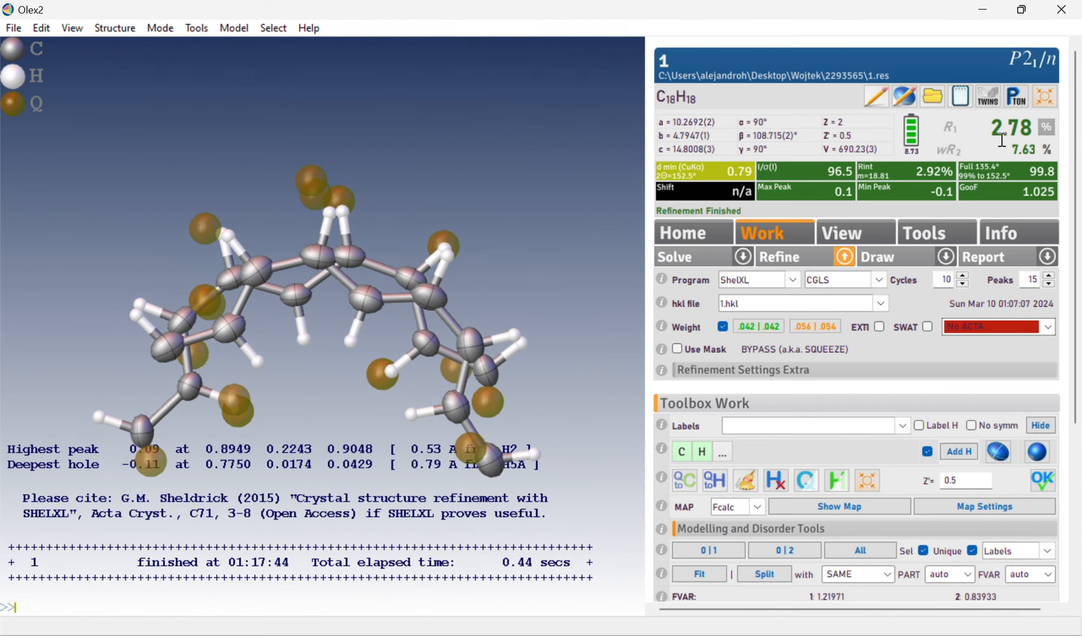
left_click(793, 269)
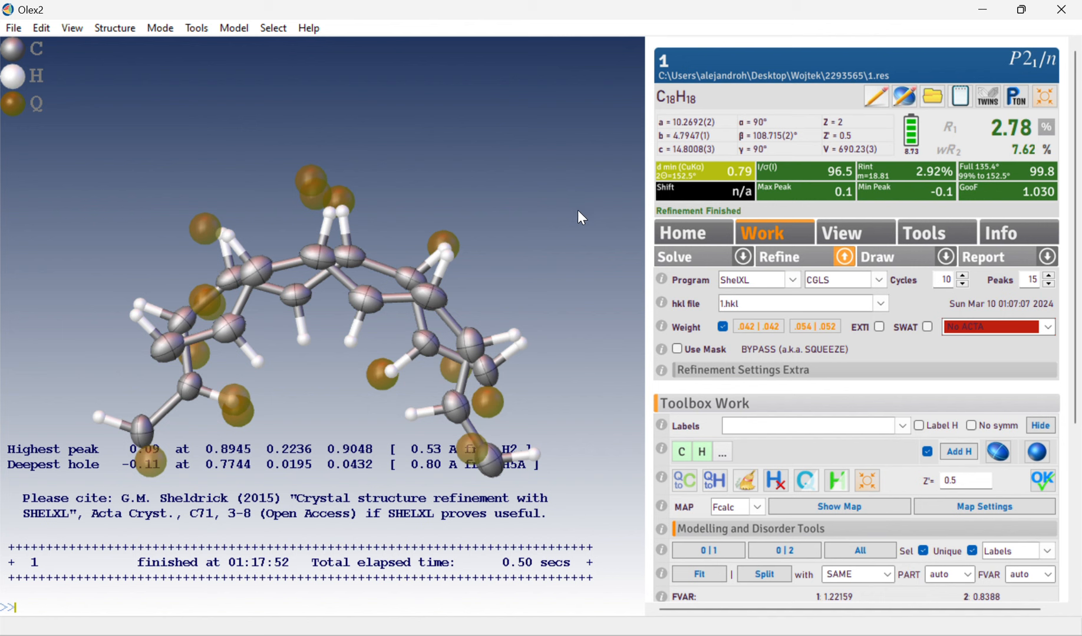
Step: Inspect the refined disorder model and check the part and occupancy of atom C5A
mouse_move(314, 436)
left_mouse_down()
mouse_move(321, 284)
mouse_move(300, 430)
left_mouse_up()
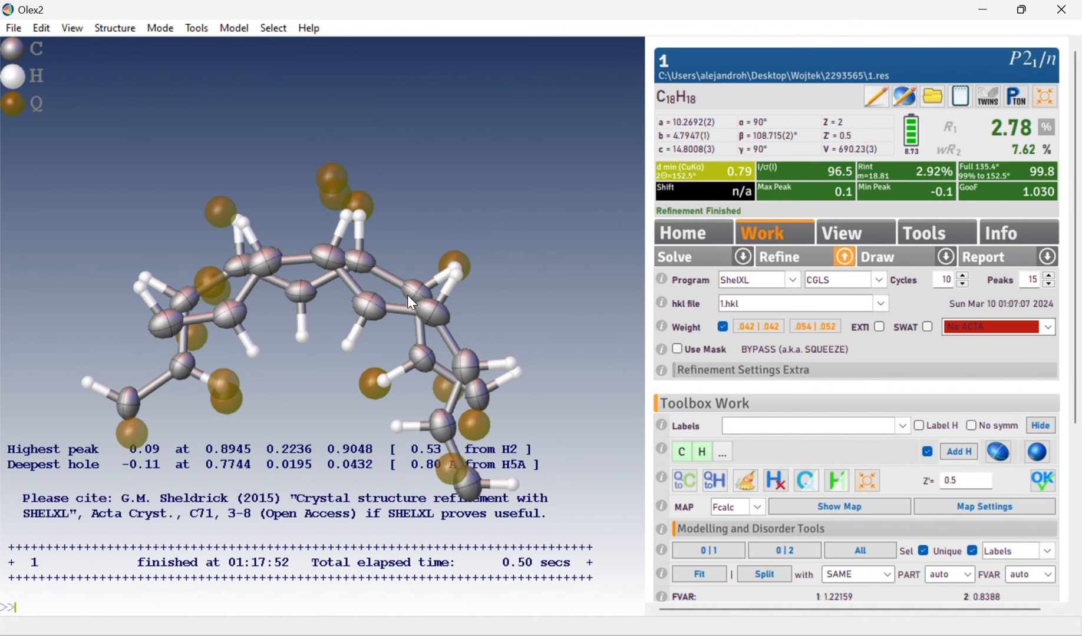
mouse_move(379, 328)
left_mouse_down()
mouse_move(382, 251)
mouse_move(383, 324)
left_mouse_up()
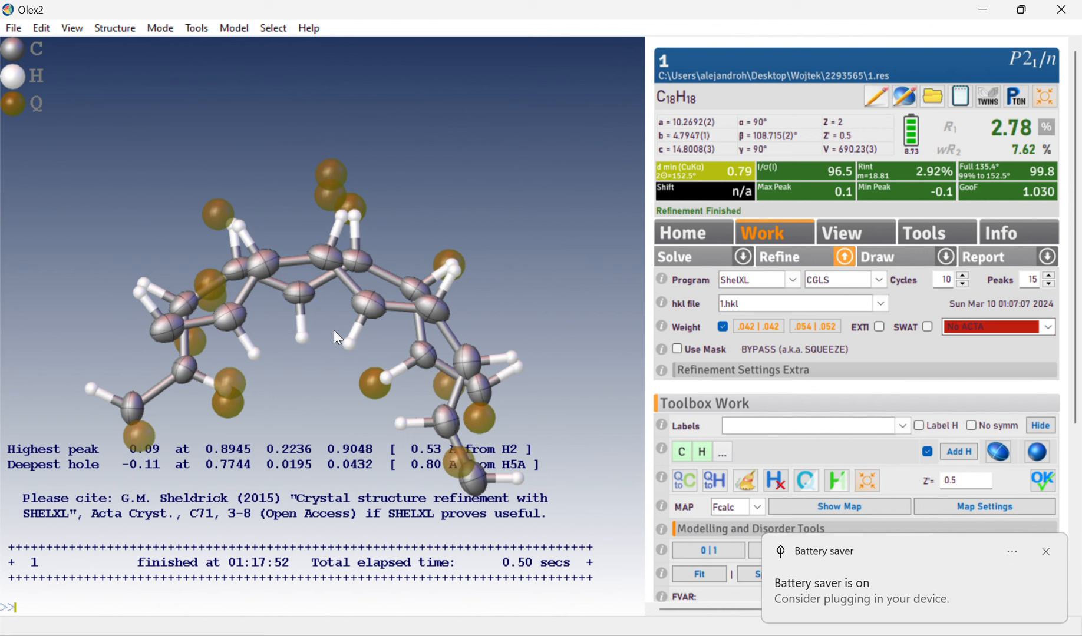
mouse_move(381, 305)
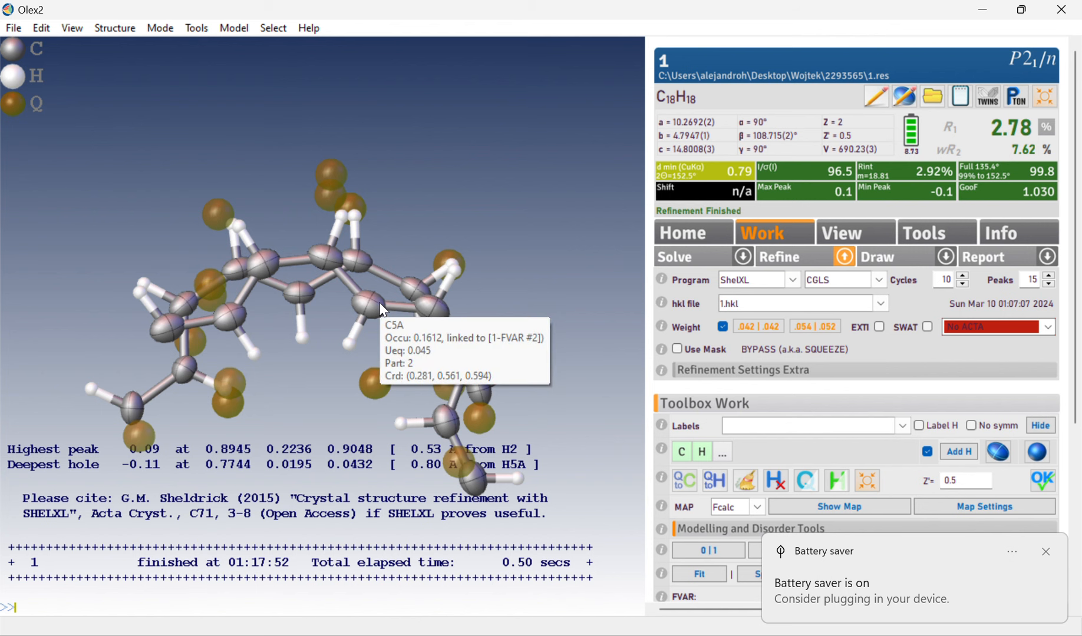
mouse_move(367, 267)
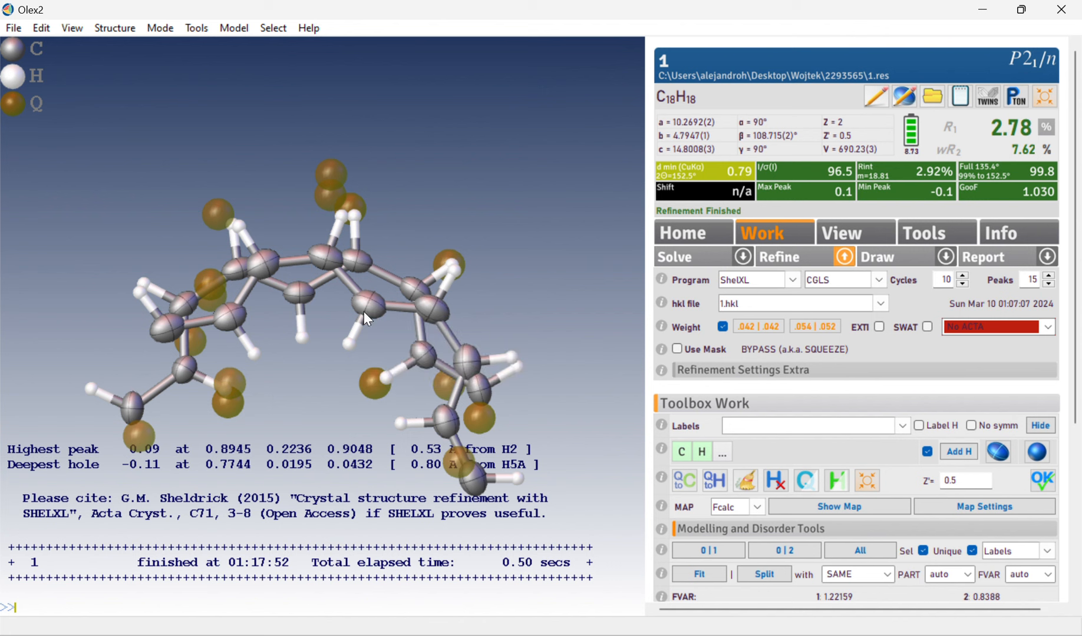
mouse_move(132, 418)
Step: Clear the atom selection and delete all residual Q peaks from the model
key("ctrl+a")
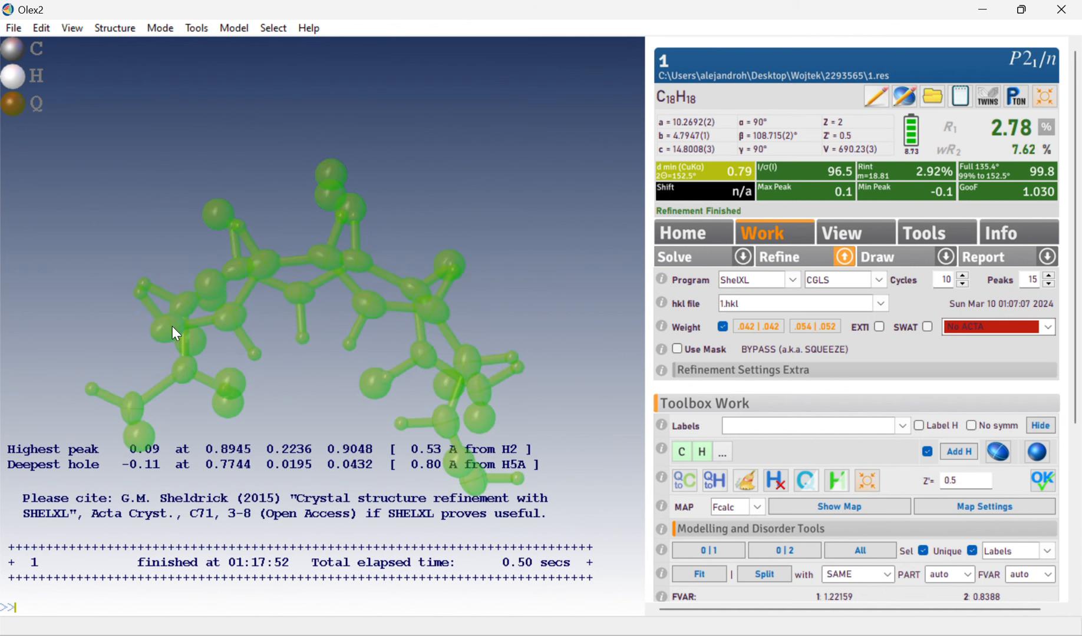
double_click(158, 338)
double_click(157, 338)
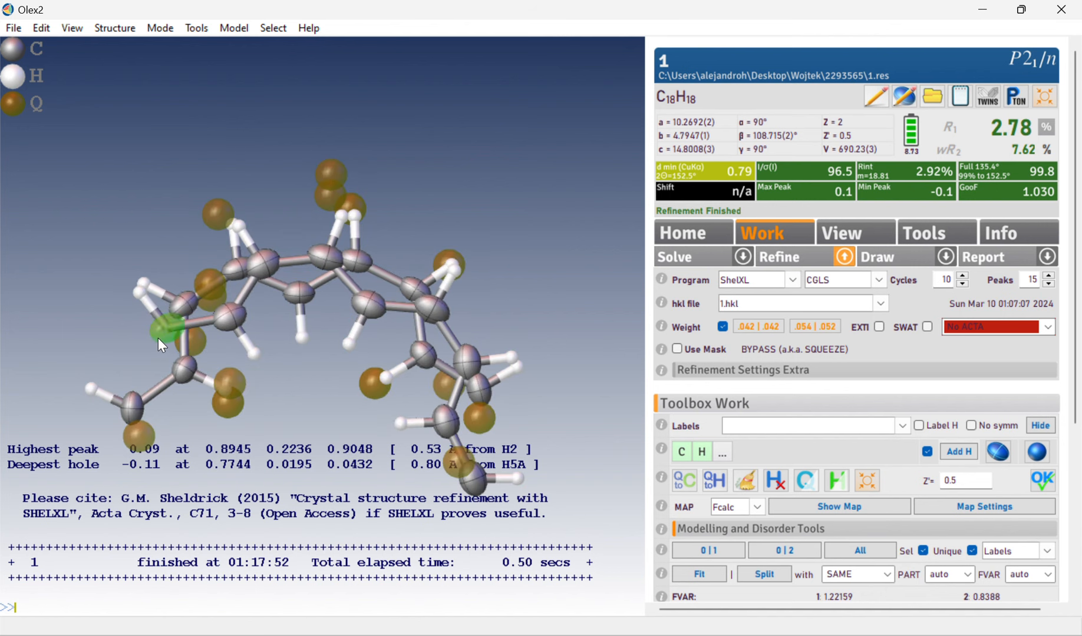
double_click(159, 337)
type("kill $q")
key("Return")
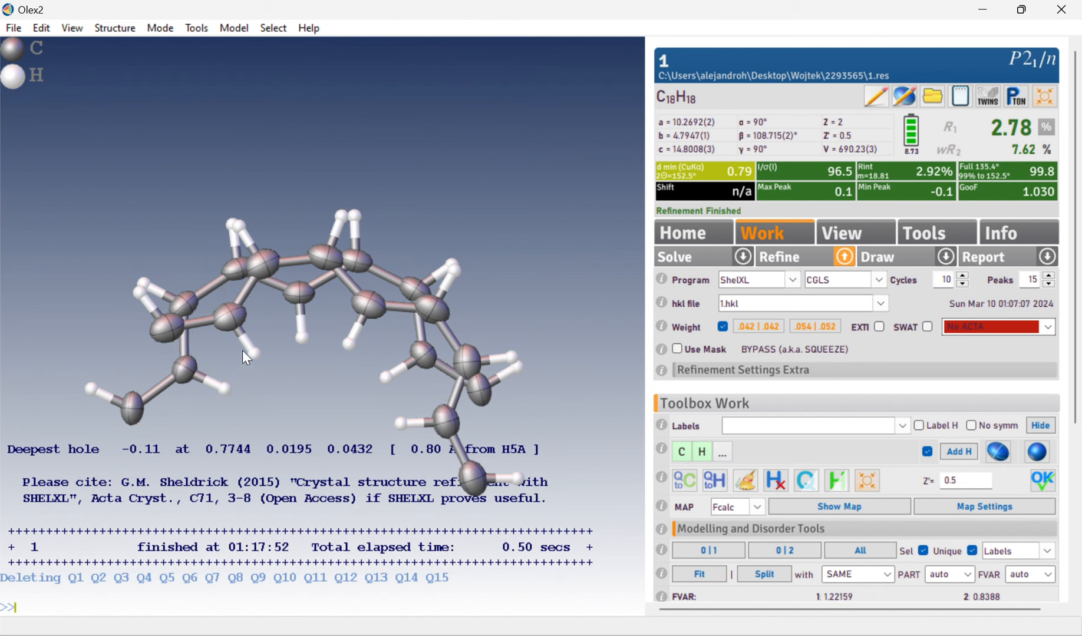
Step: Select the whole part 2 chain and make its atoms isotropic
double_click(238, 318)
type("isotr")
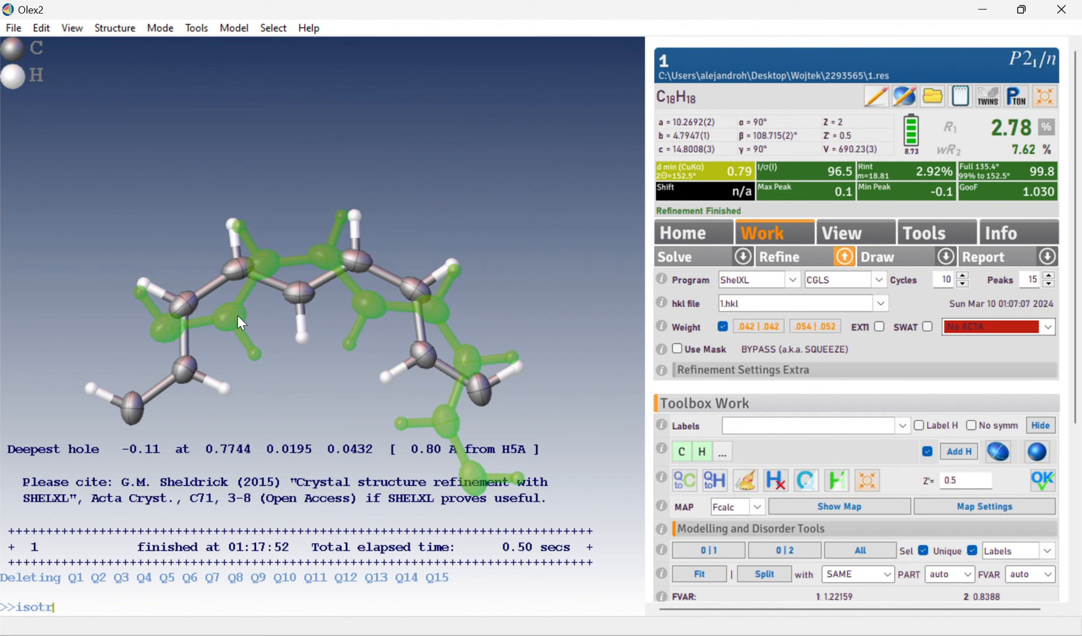
key("BackSpace")
key("Return")
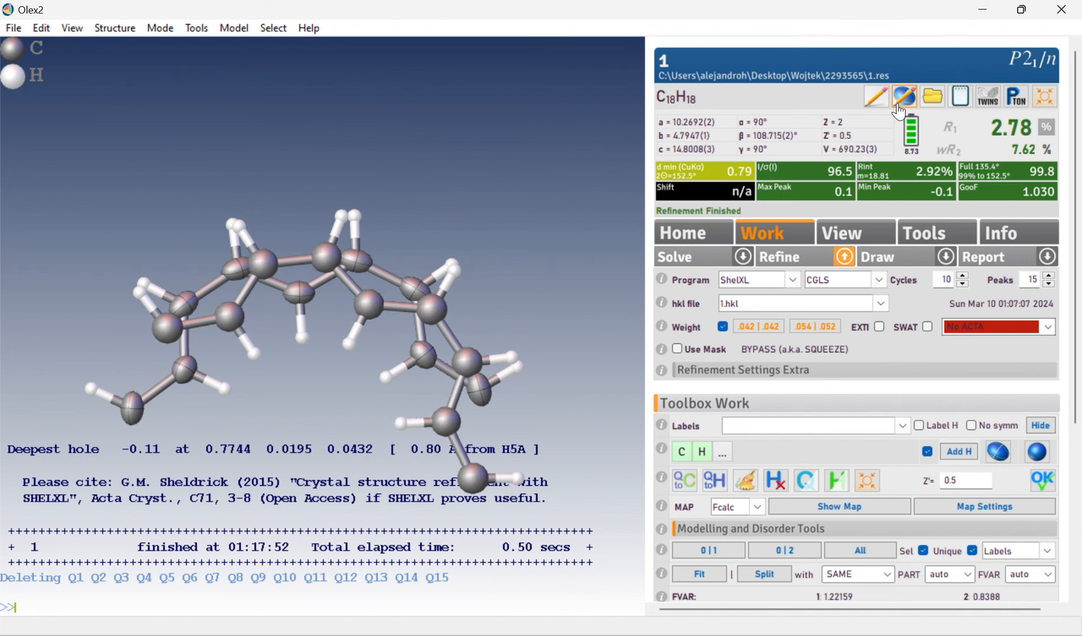
Step: Refine the model repeatedly with the part 2 chain isotropic and inspect atom C3
left_click(912, 147)
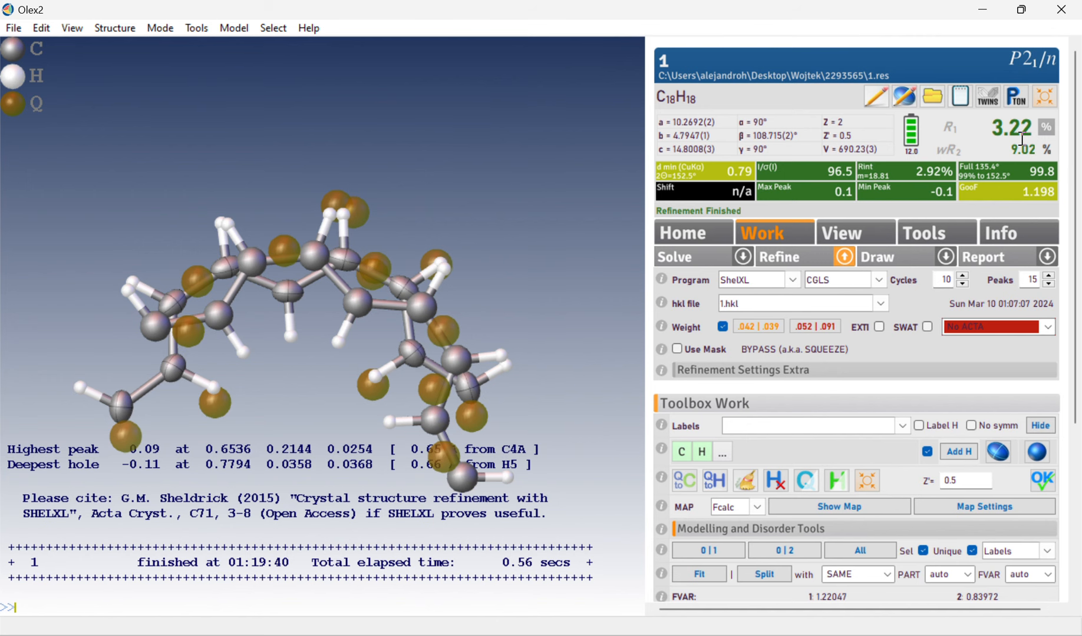
key("ctrl+r")
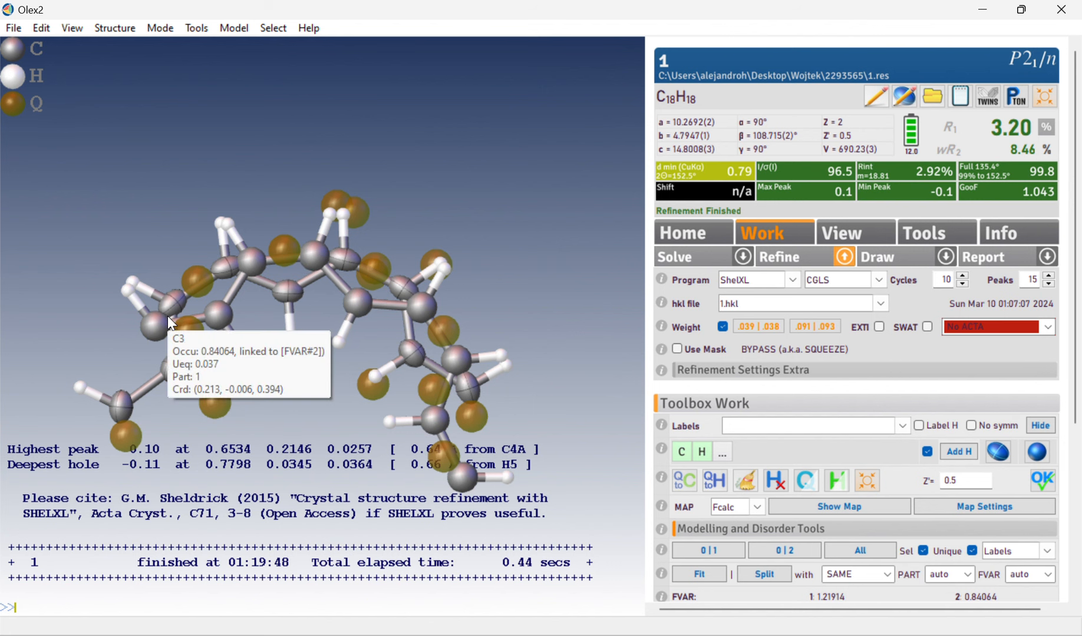
mouse_move(176, 330)
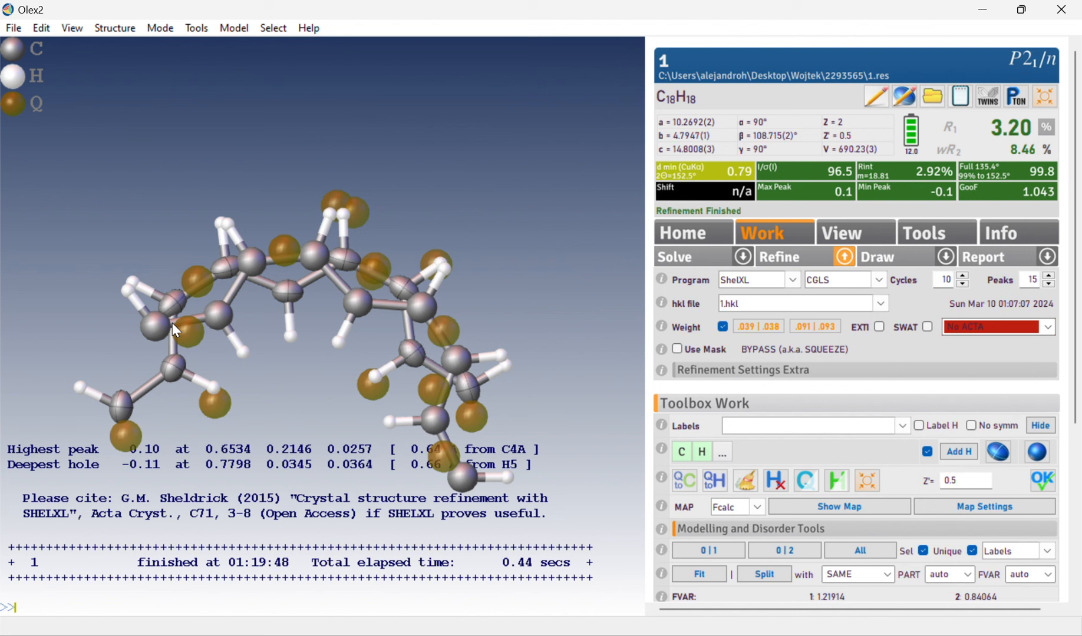
left_click(800, 264)
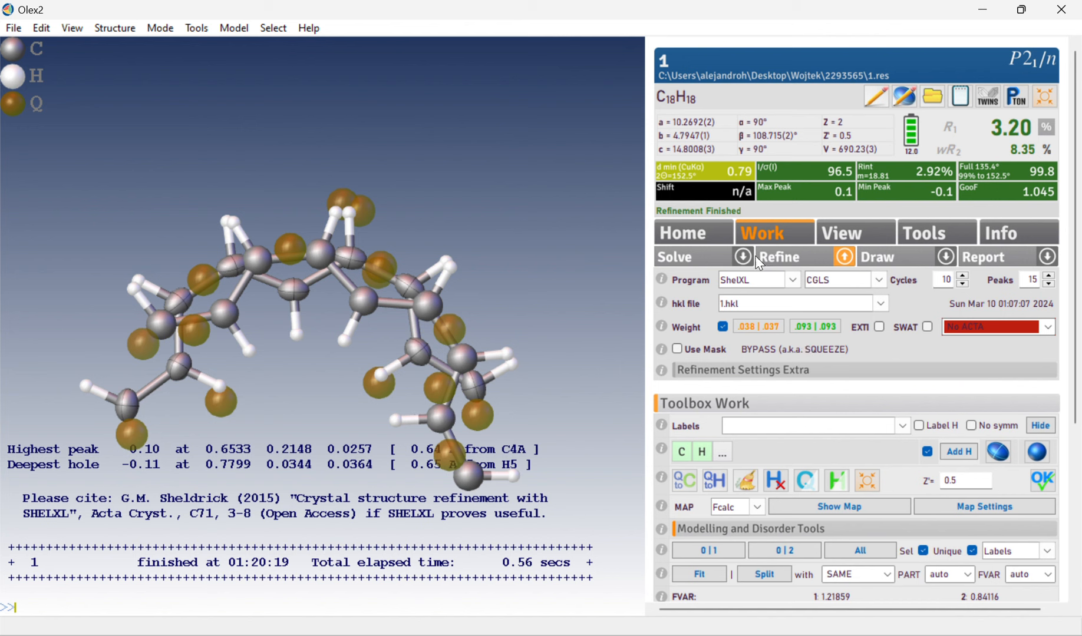
mouse_move(574, 326)
left_mouse_down()
mouse_move(565, 265)
mouse_move(584, 308)
mouse_move(573, 354)
mouse_move(552, 328)
left_mouse_up()
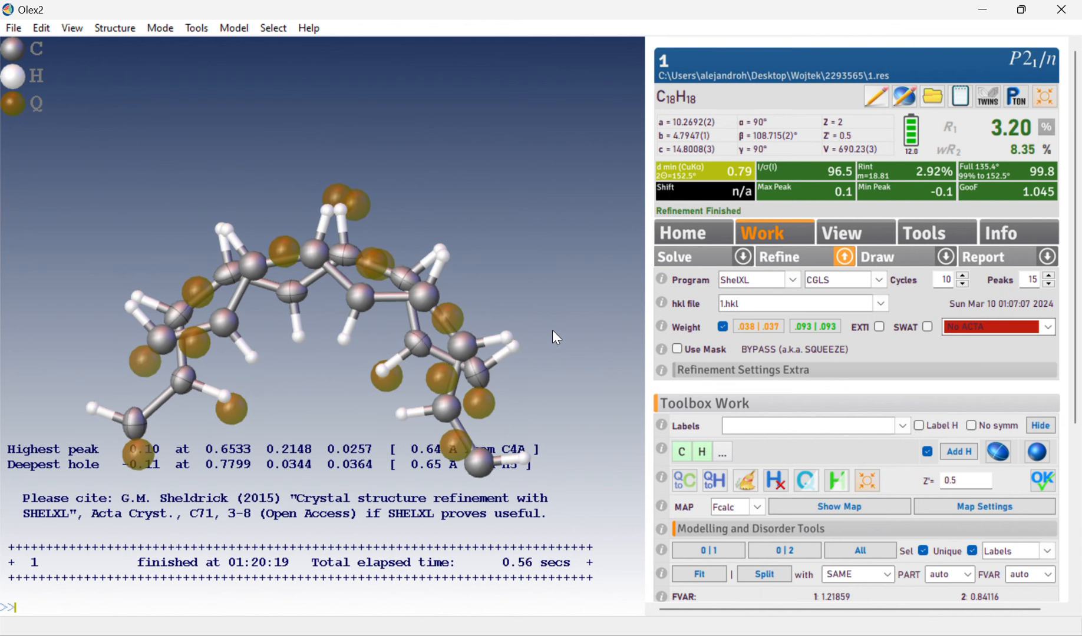
left_click_drag(552, 328, 548, 350)
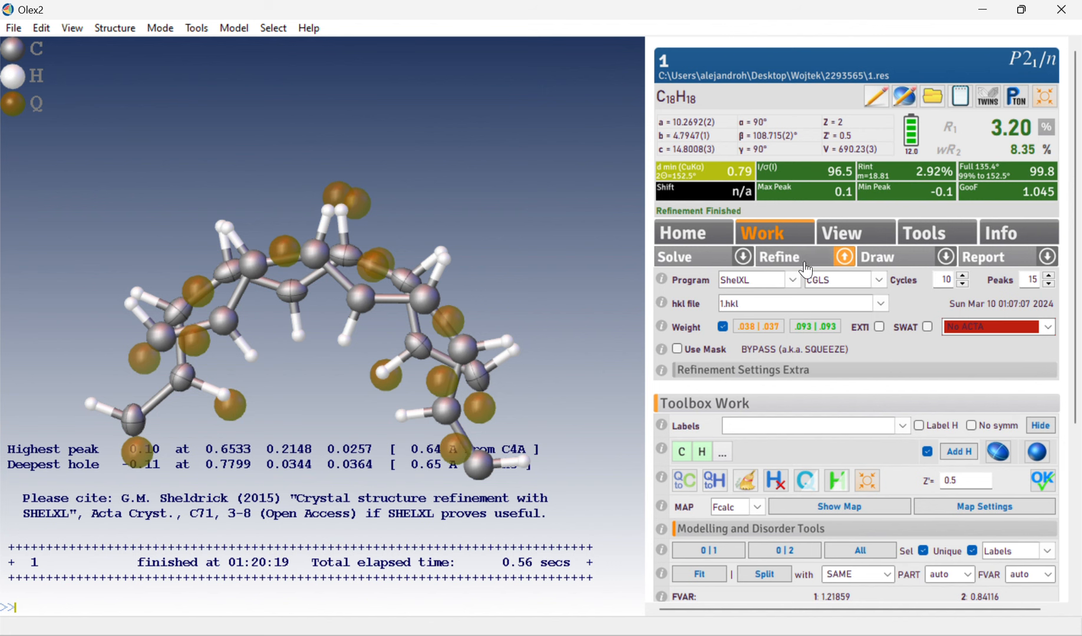
Step: Delete all SADI, SIMU and RIGU restraints from the refinement instructions
left_click(906, 95)
scroll(766, 295, "down", 2)
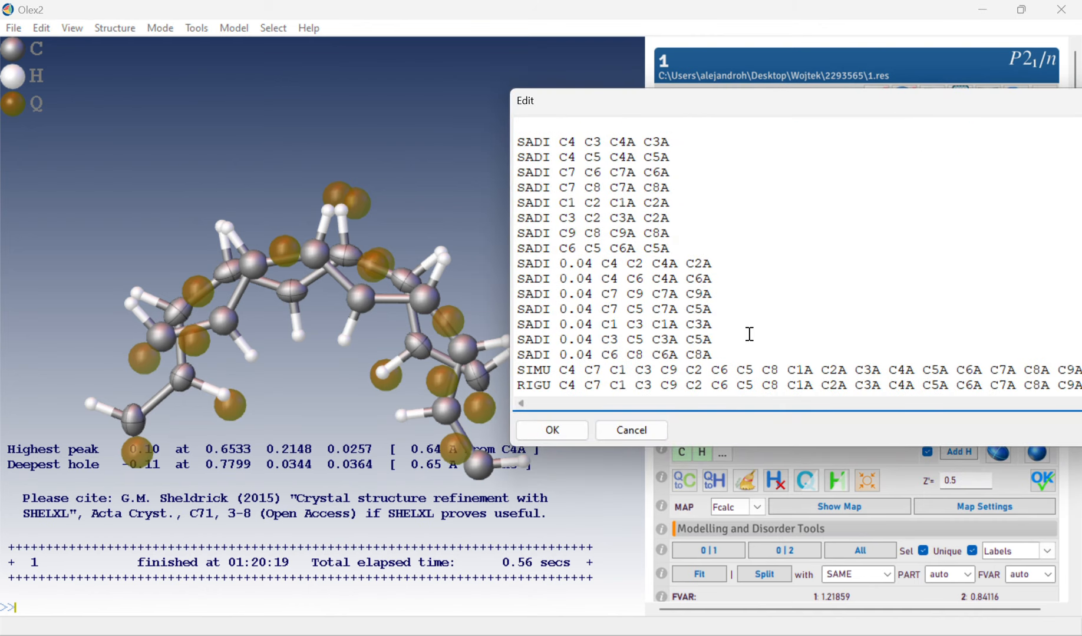
scroll(748, 346, "down", 2)
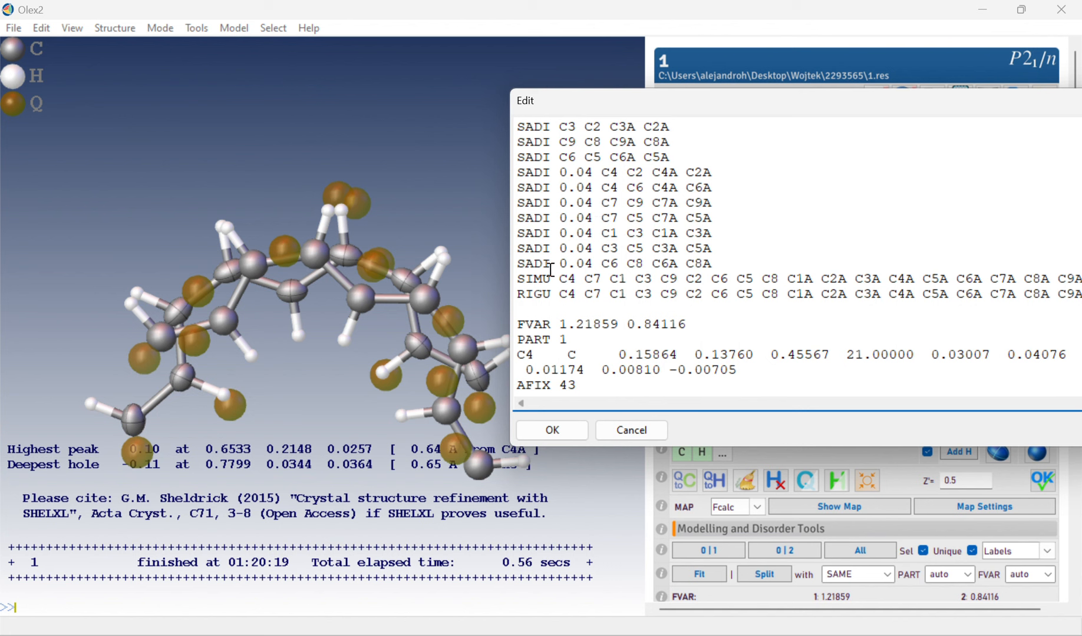
left_click_drag(522, 294, 515, 186)
key("Delete")
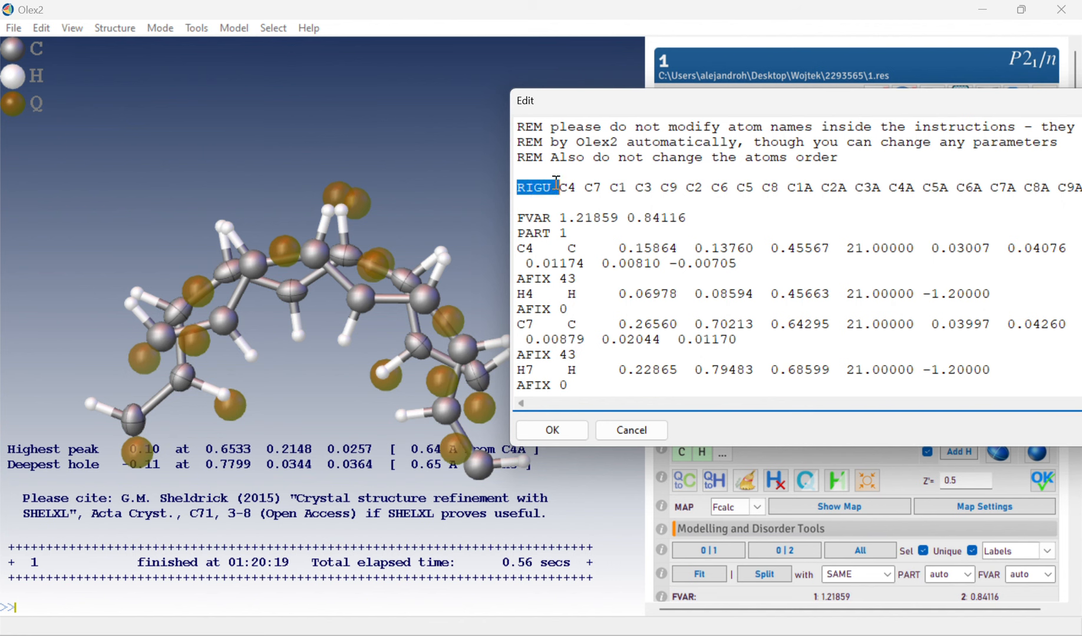
left_click_drag(518, 188, 1080, 197)
key("Delete")
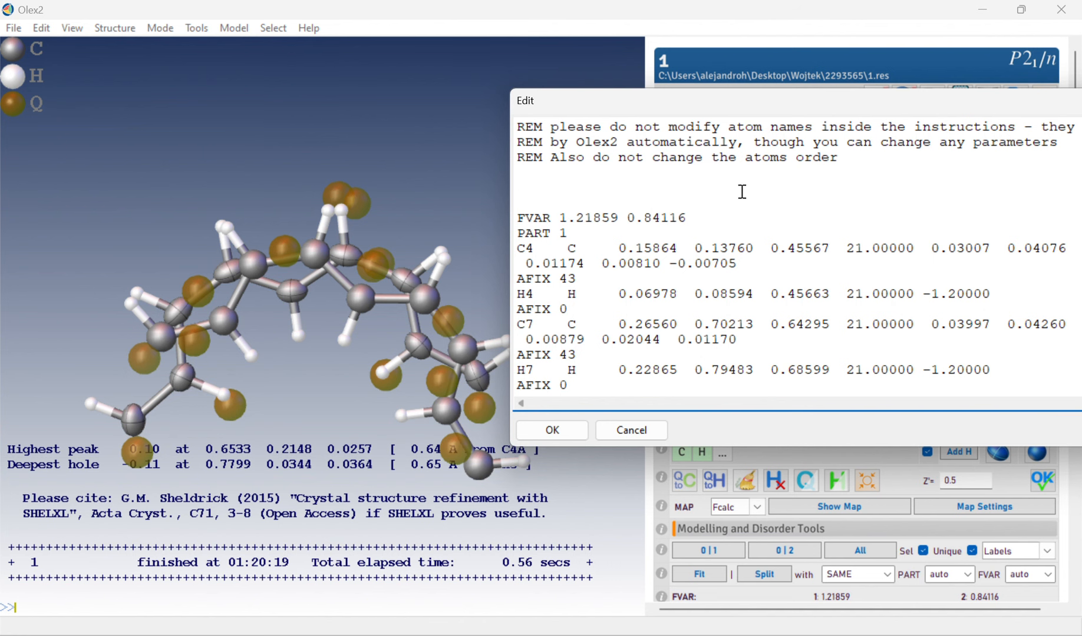
left_click(552, 431)
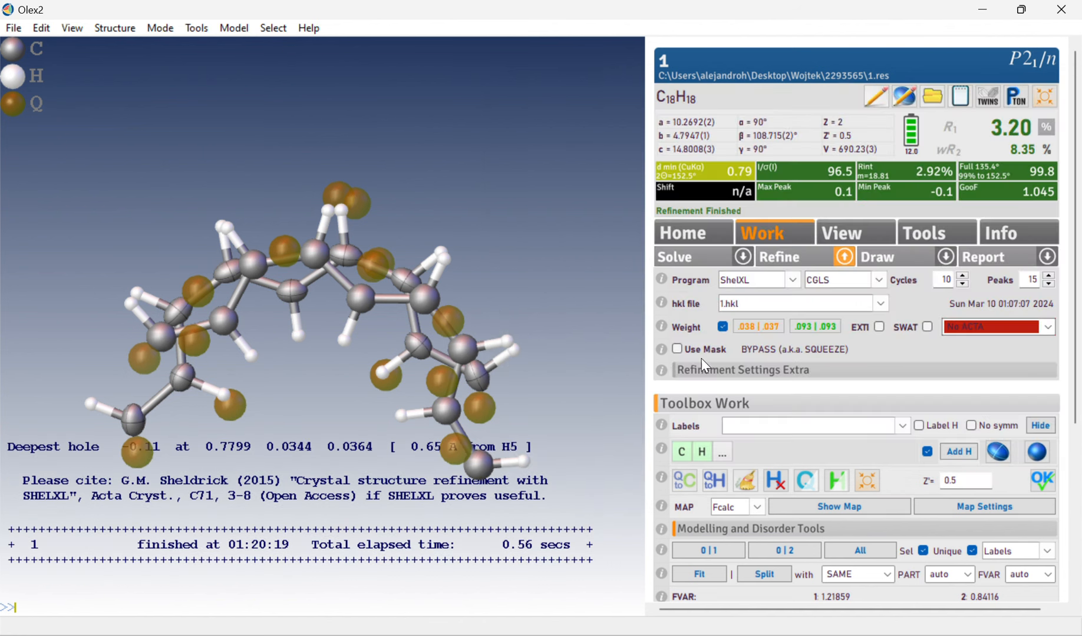
Step: Refine the unrestrained model repeatedly until the weighting scheme converges
left_click(802, 264)
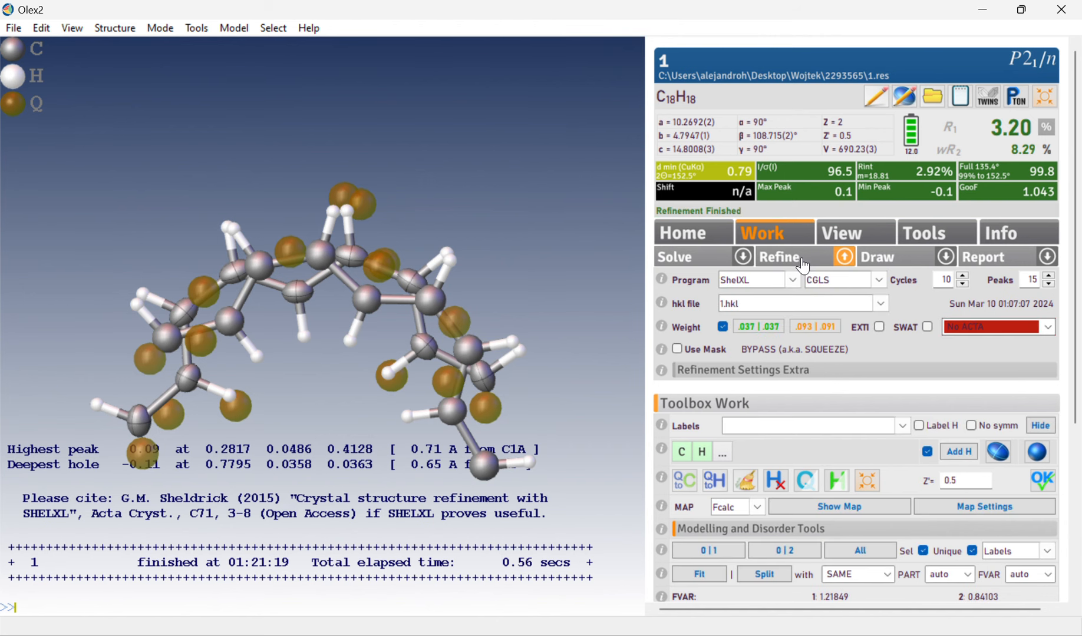
left_click(802, 264)
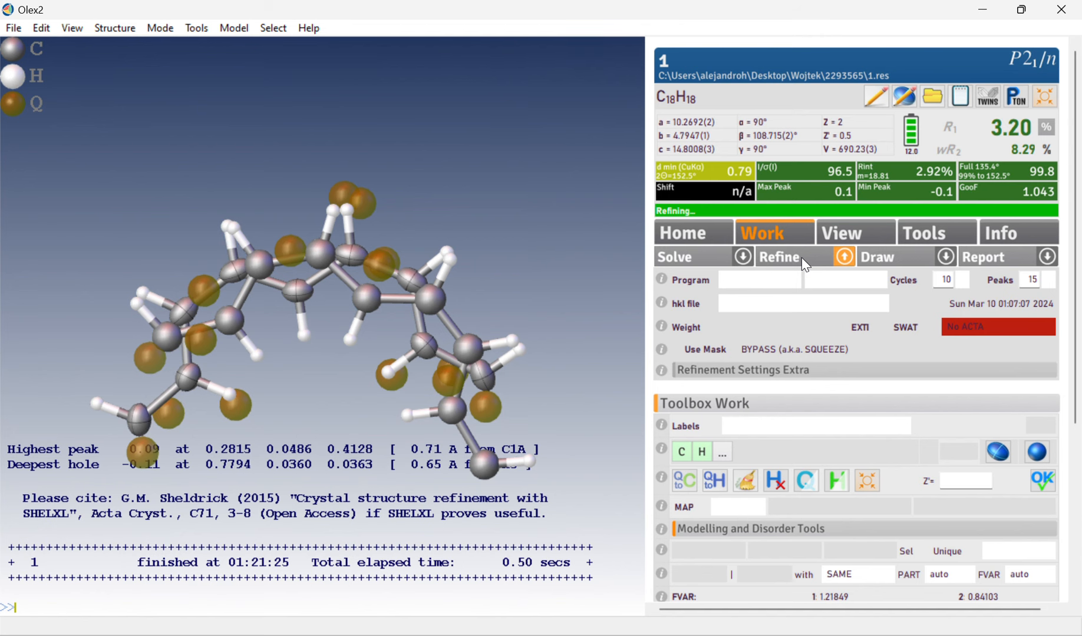
left_click(795, 268)
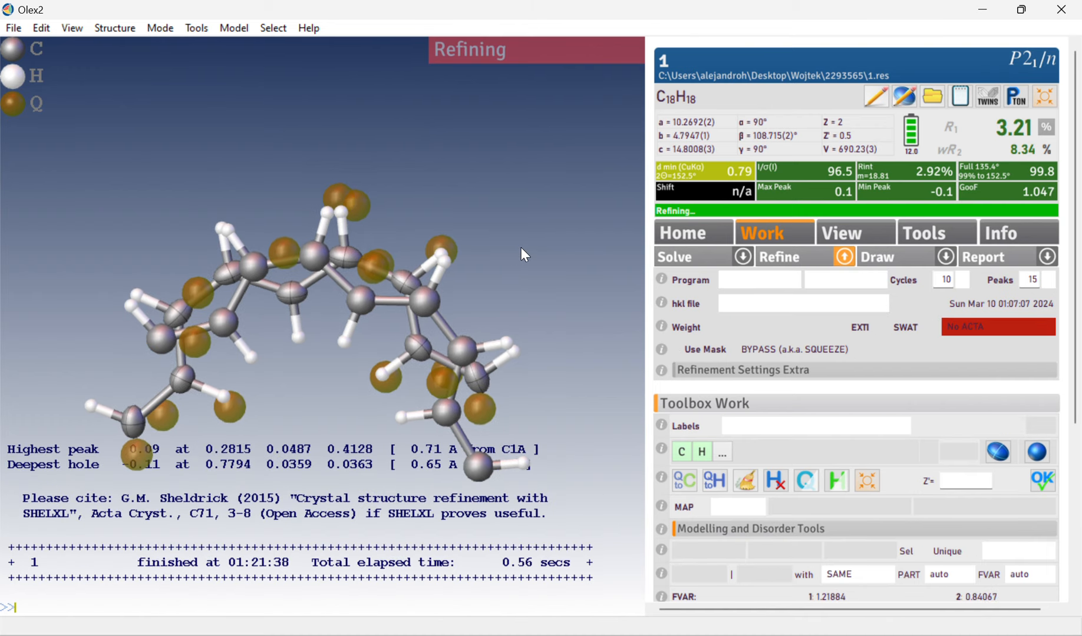
Step: Display only part 1 of the unrestrained model and check the C6-C5 bond length
type("sshowp")
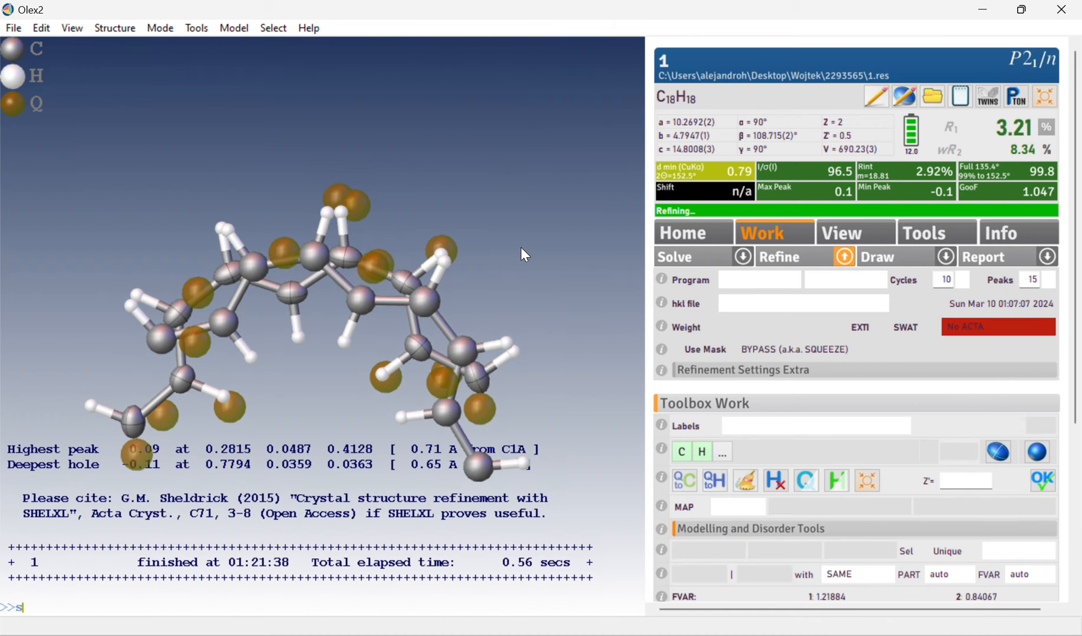
key("BackSpace")
key("BackSpace")
key("BackSpace")
key("BackSpace")
key("BackSpace")
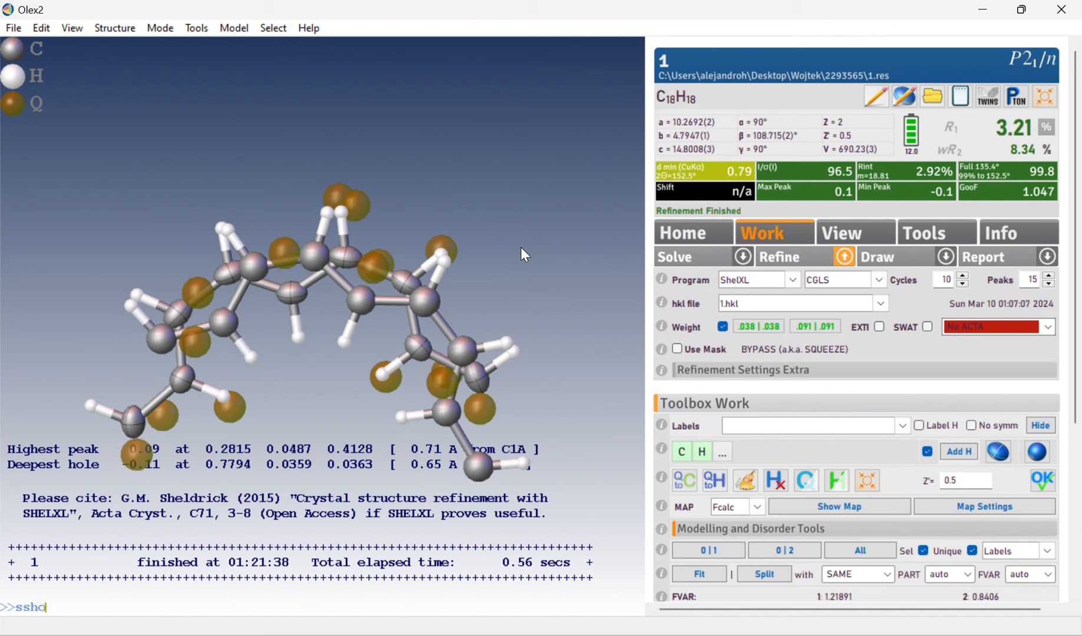
type("howq")
key("Return")
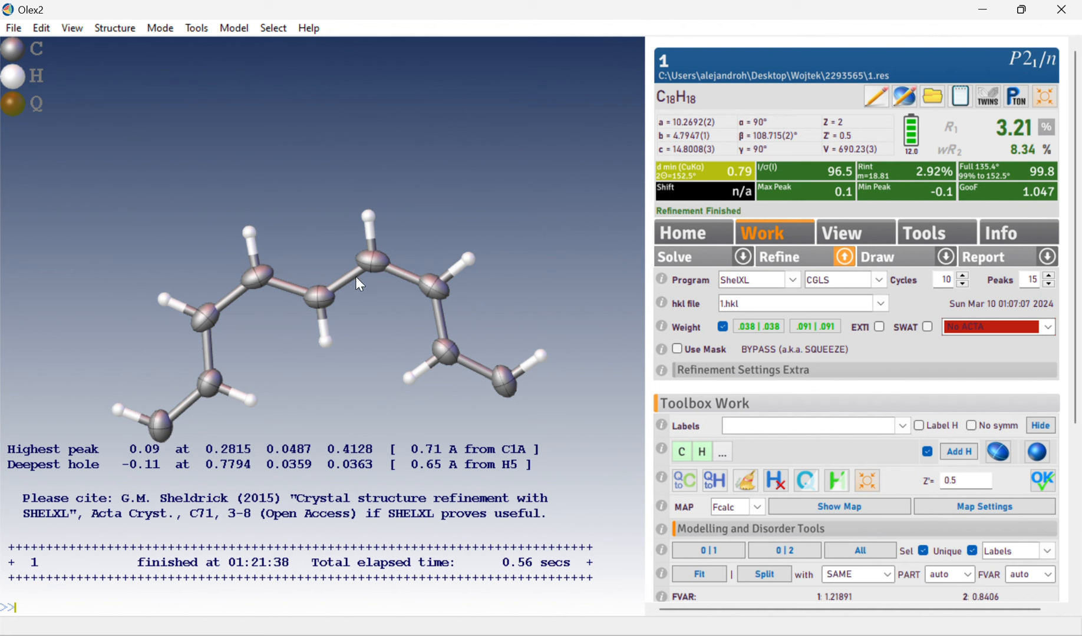
mouse_move(343, 285)
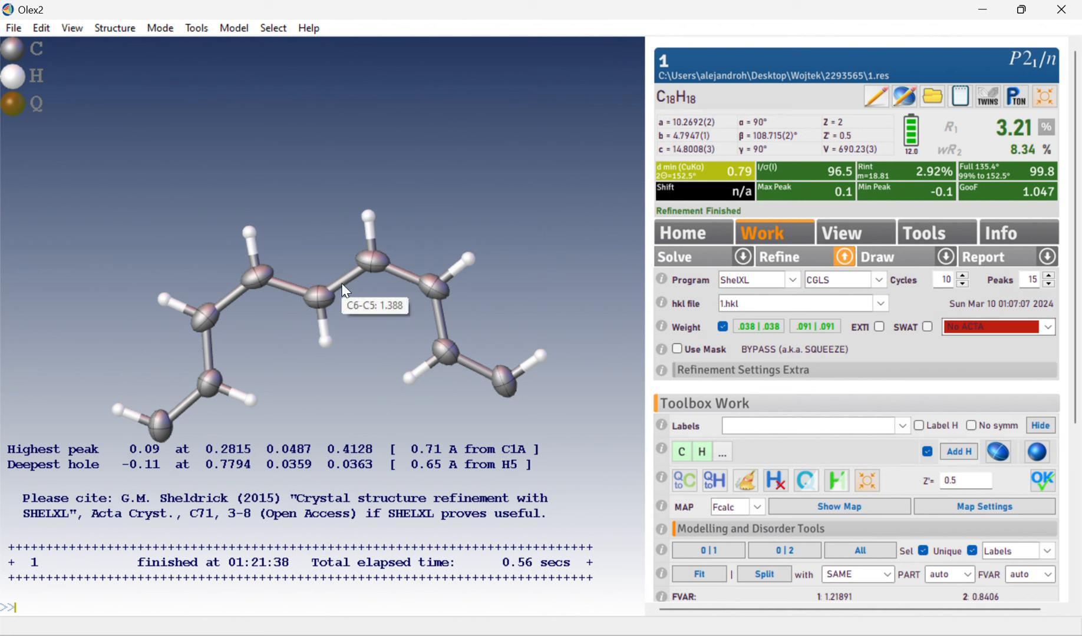
Step: Display only part 2 of the unrestrained model and check the bond lengths along its chain
type("showp 2")
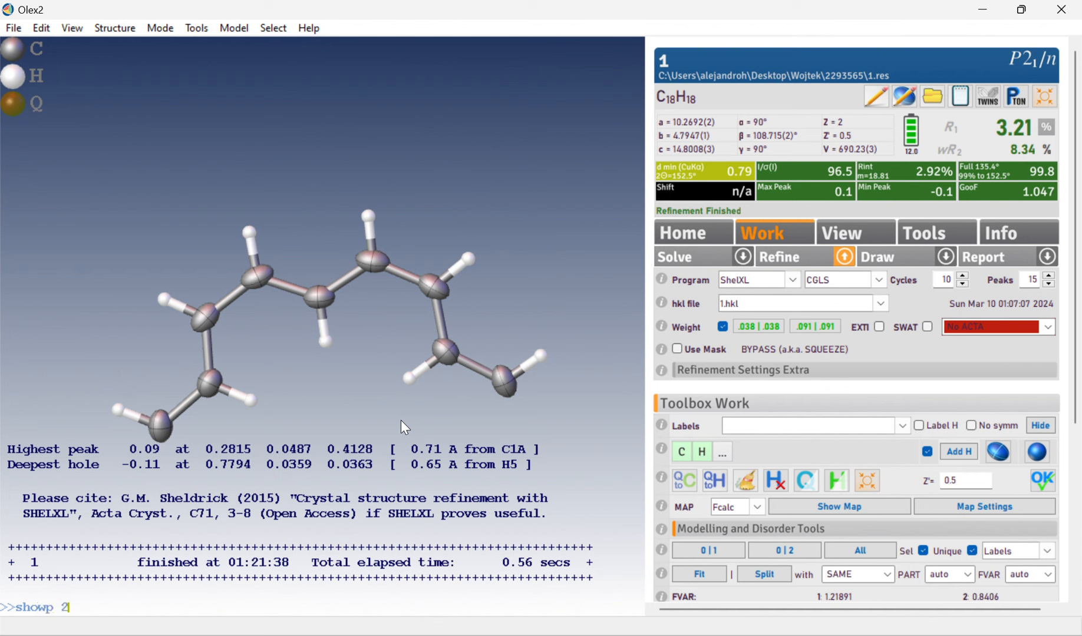
key("Return")
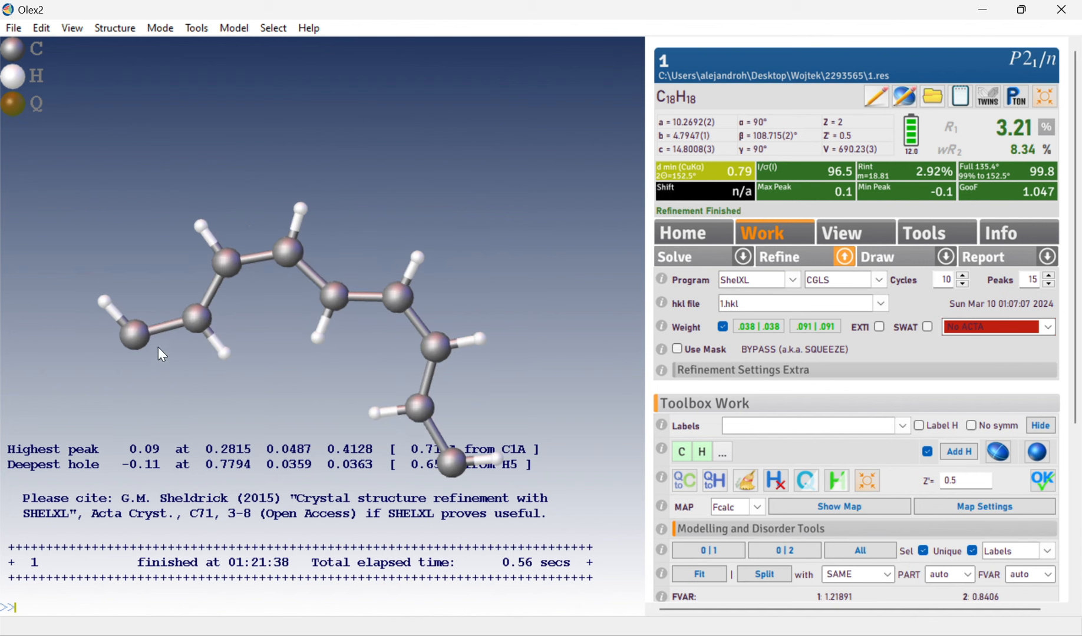
mouse_move(173, 328)
mouse_move(311, 272)
left_click_drag(357, 283, 366, 254)
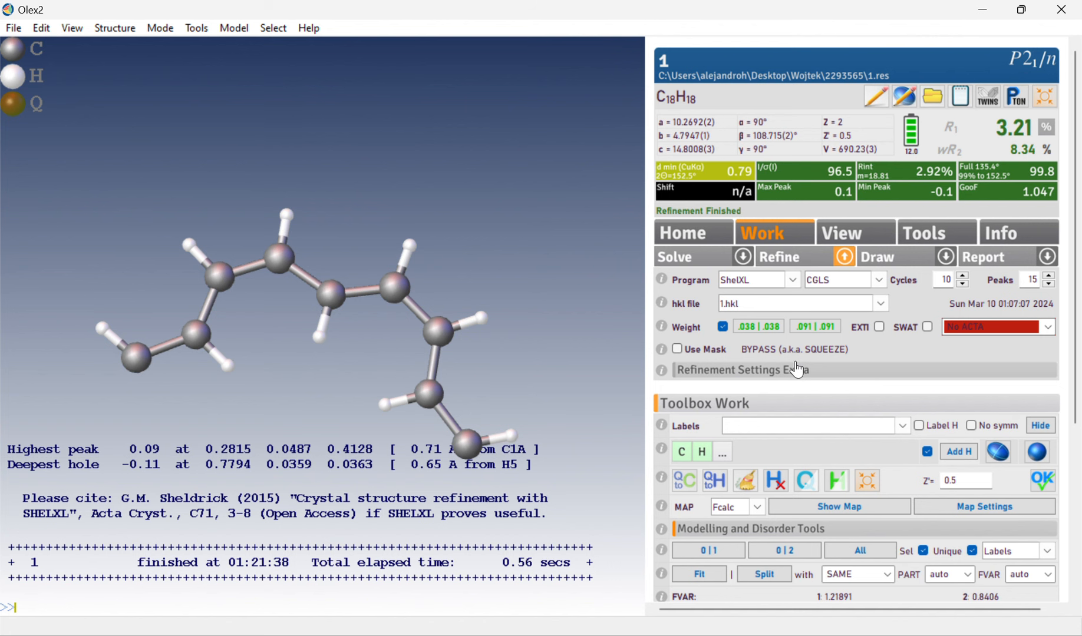
Step: Revert the model through the refinement history to the state with the SADI restraints and check its instructions
scroll(797, 367, "down", 3)
left_click(691, 555)
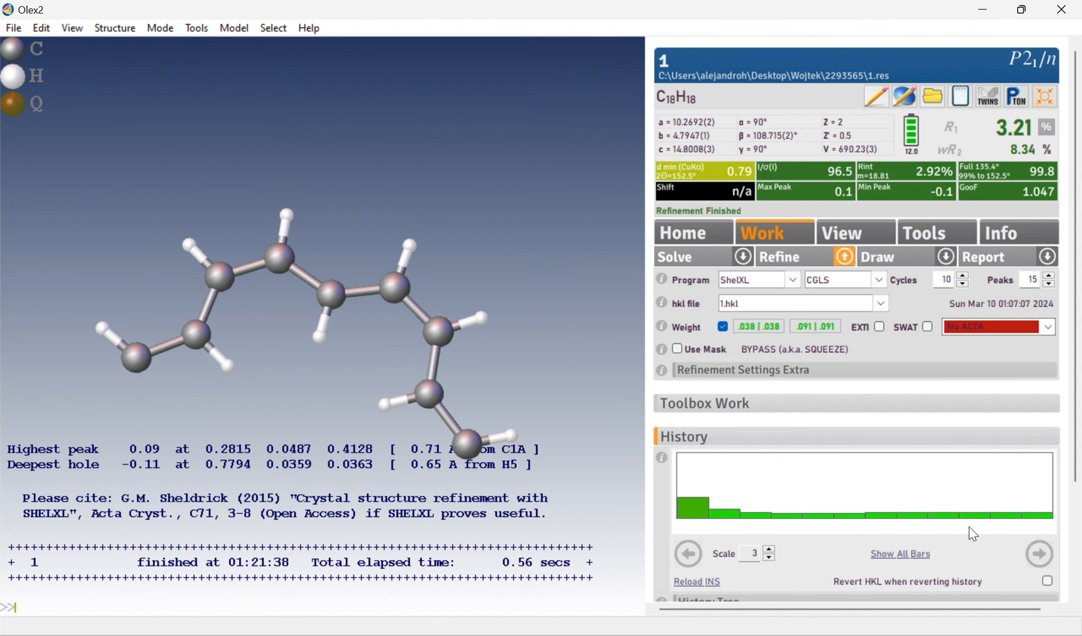
left_click(1048, 516)
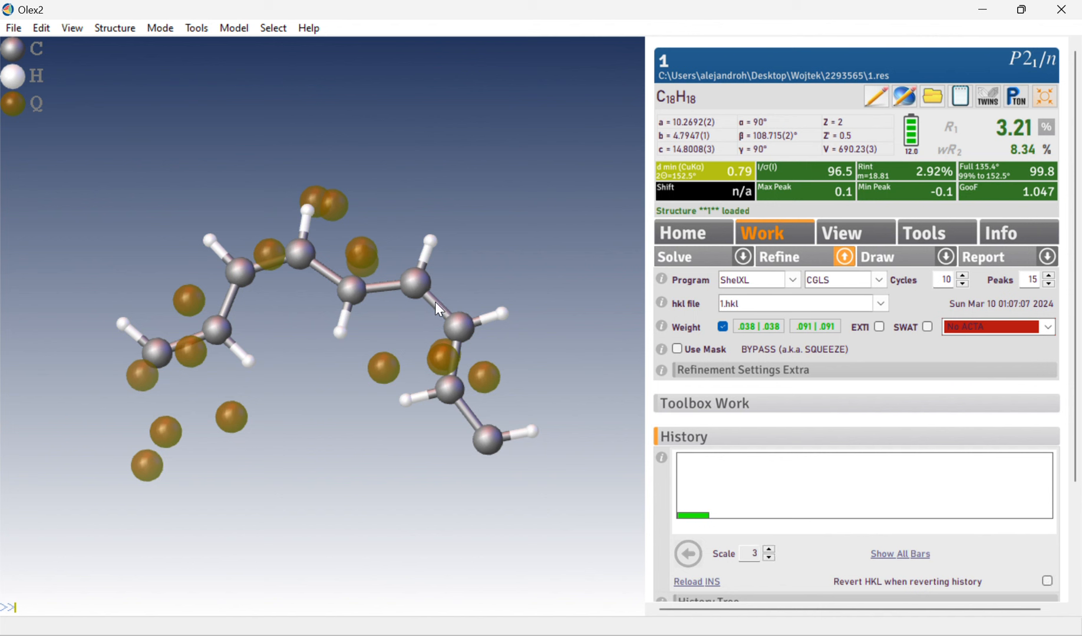
left_click(689, 554)
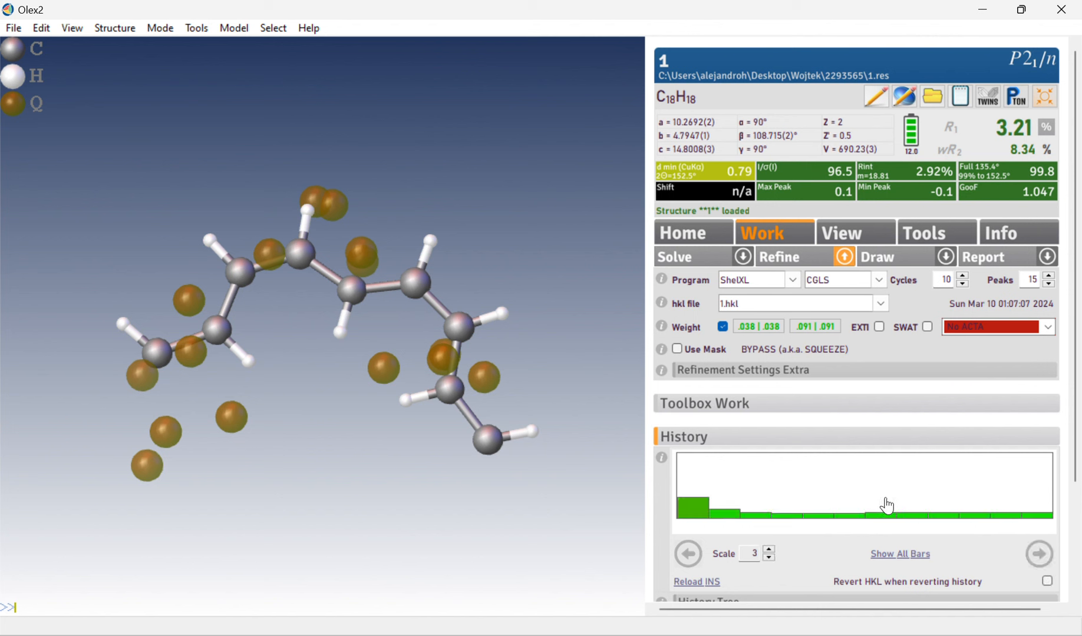
left_click(920, 521)
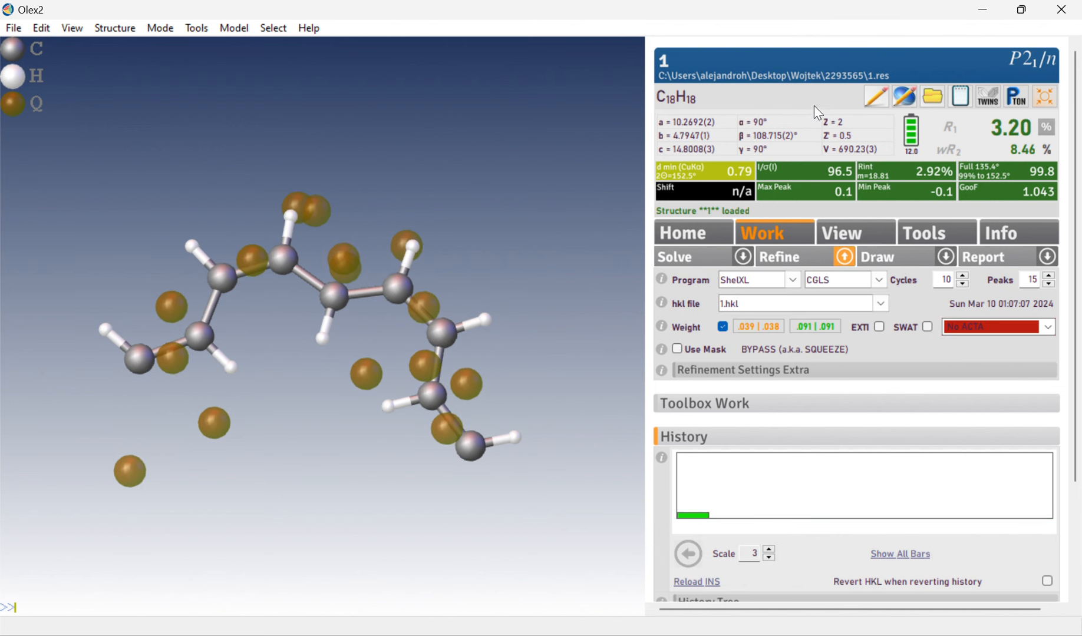
left_click(892, 101)
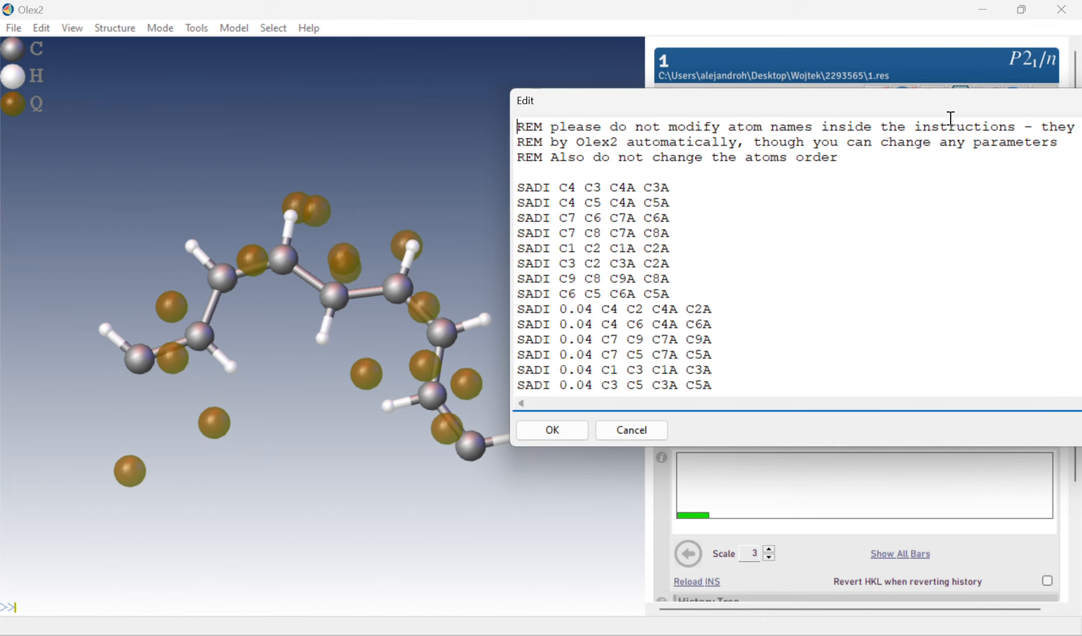
left_click_drag(961, 110, 716, 162)
left_click(1010, 151)
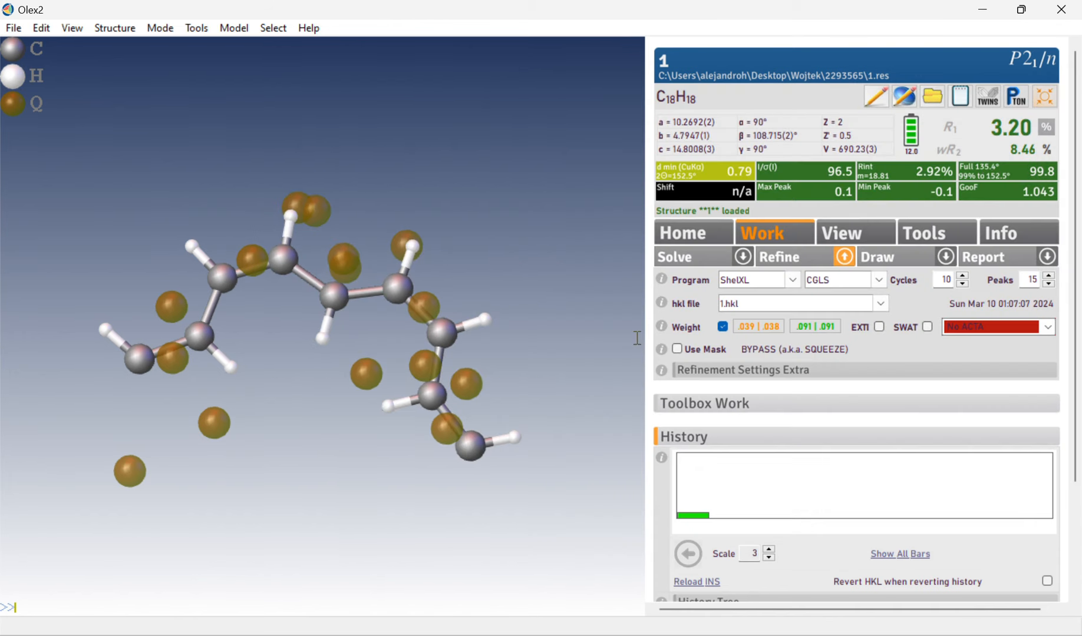
Step: Delete all Q peaks from the restored model and check the bond lengths in part 2, including C5A-C4A
type("kill $q")
key("Return")
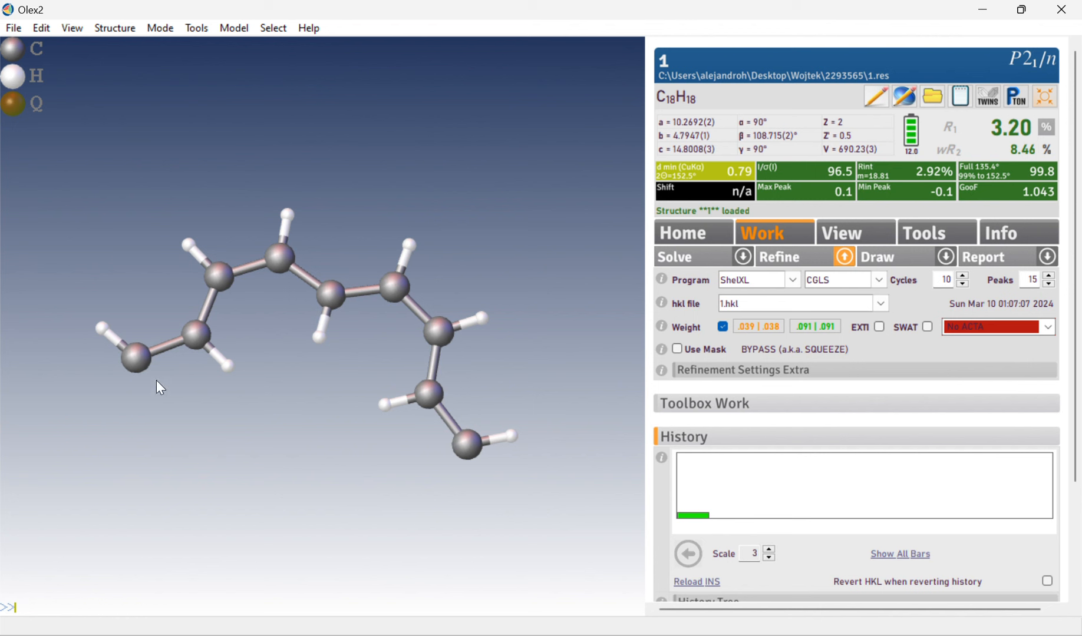
mouse_move(177, 350)
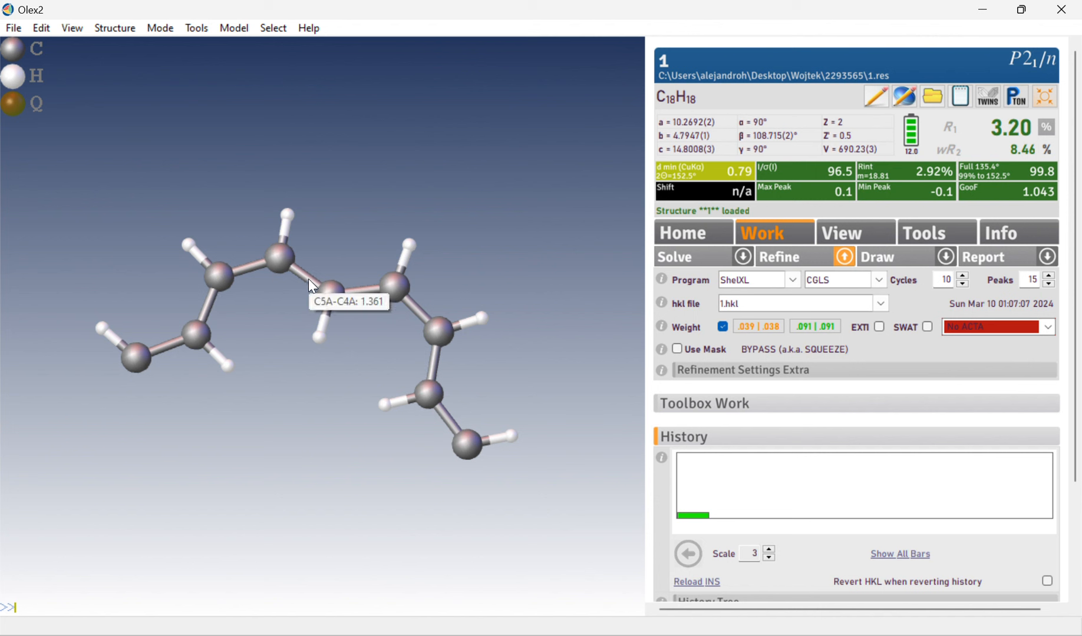
Step: Display parts 1 and 2 together and compare the occupancy and displacement parameters of atoms C5 and C3A
type("showp 1 2")
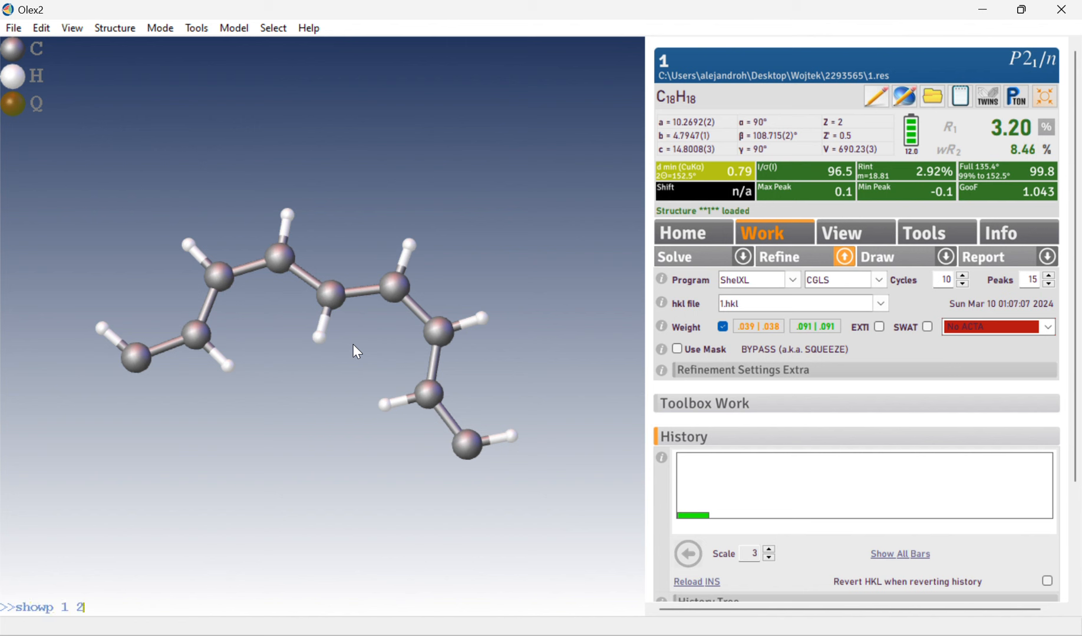
key("Return")
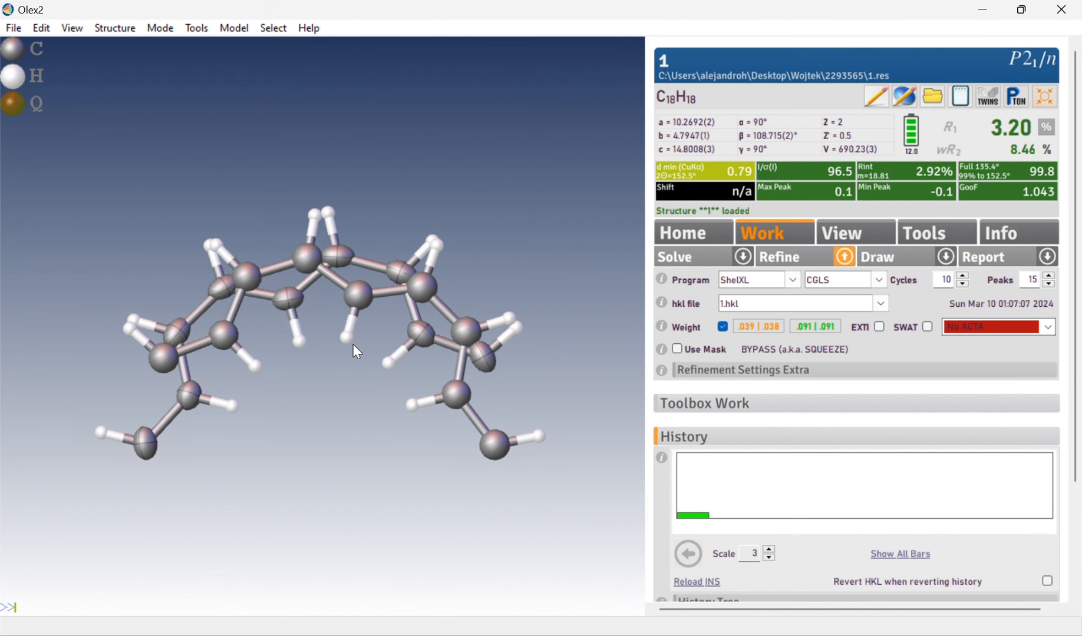
mouse_move(330, 413)
left_mouse_down()
mouse_move(371, 398)
mouse_move(340, 405)
mouse_move(340, 382)
mouse_move(336, 412)
left_mouse_up()
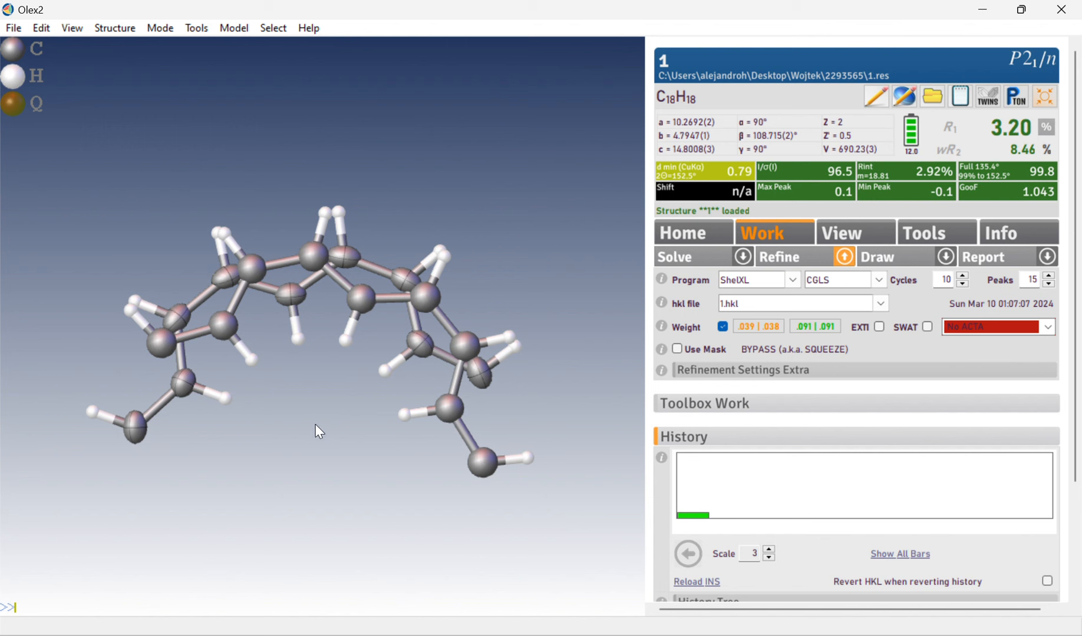
mouse_move(293, 442)
left_mouse_down()
mouse_move(281, 311)
mouse_move(293, 284)
mouse_move(280, 418)
mouse_move(288, 462)
left_mouse_up()
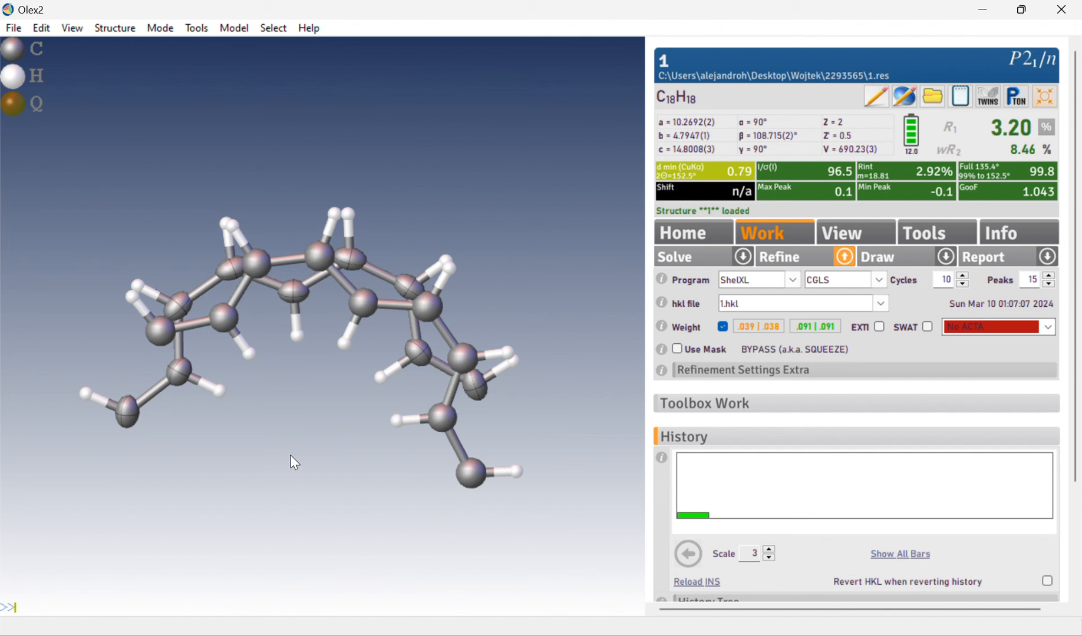
left_click_drag(290, 455, 312, 437)
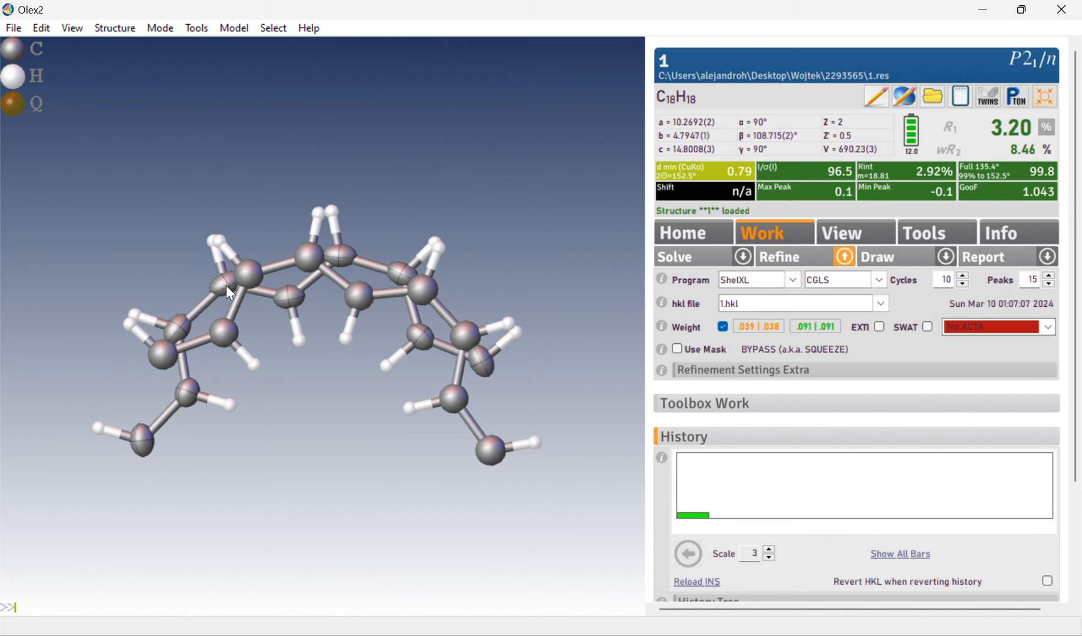
mouse_move(293, 317)
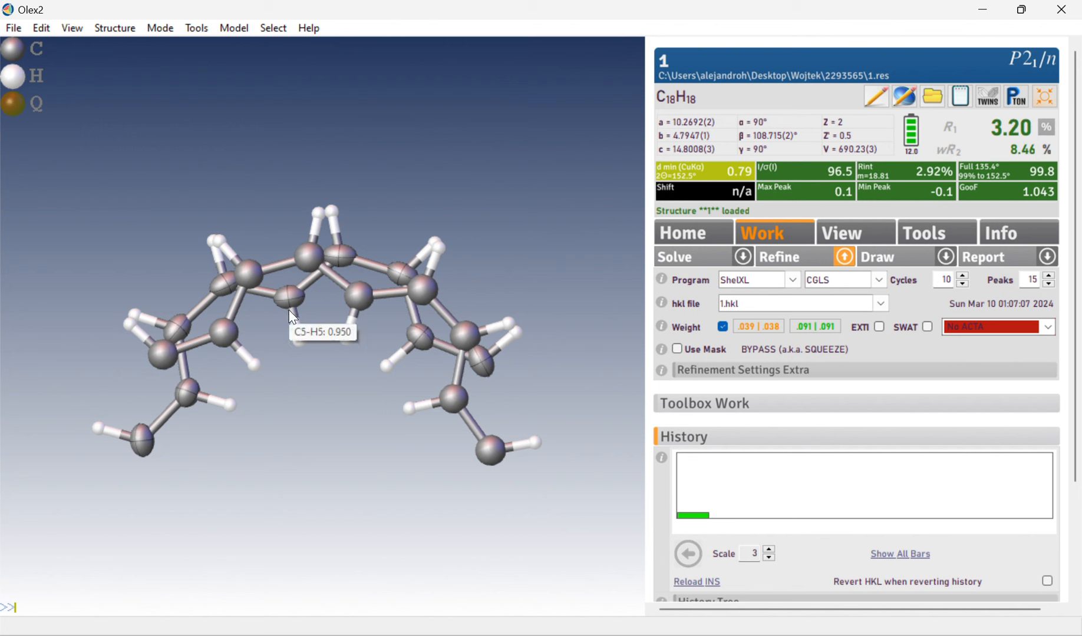
left_click_drag(295, 325, 286, 296)
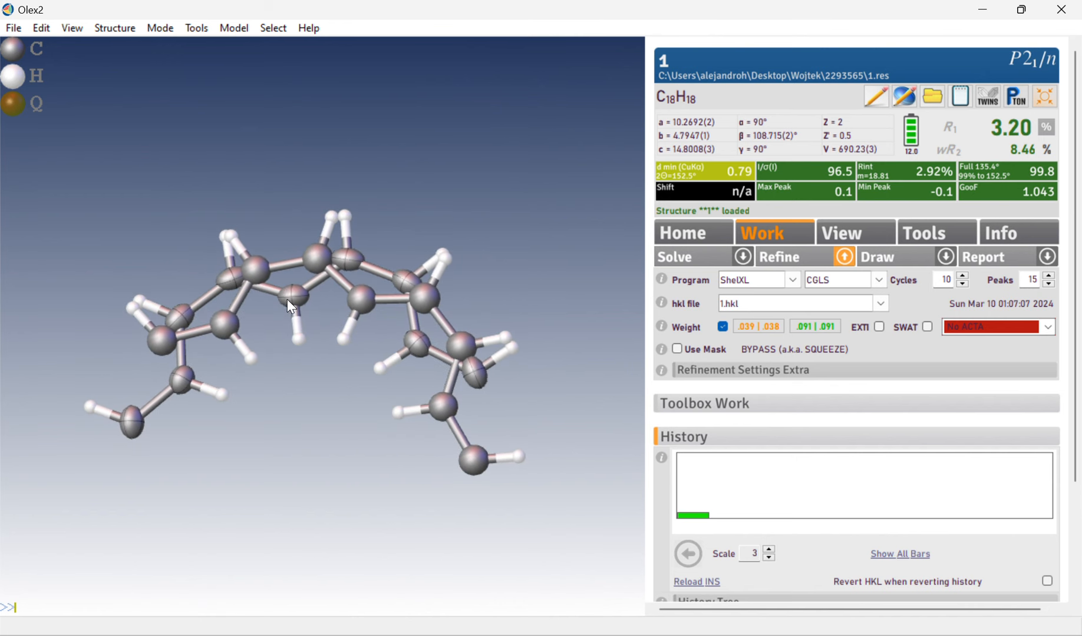
mouse_move(288, 302)
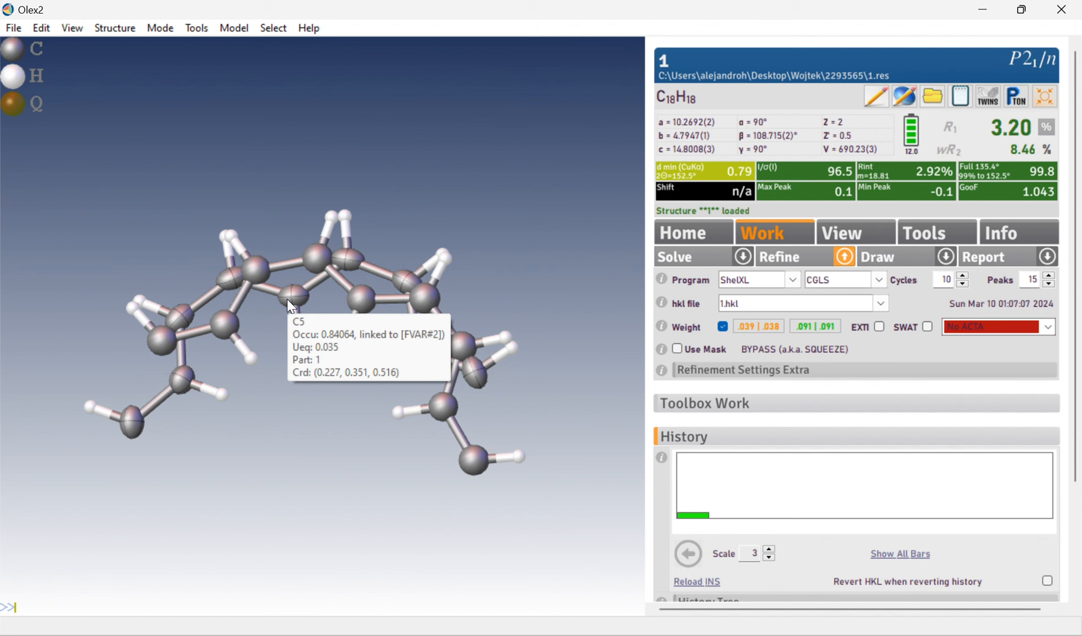
mouse_move(256, 272)
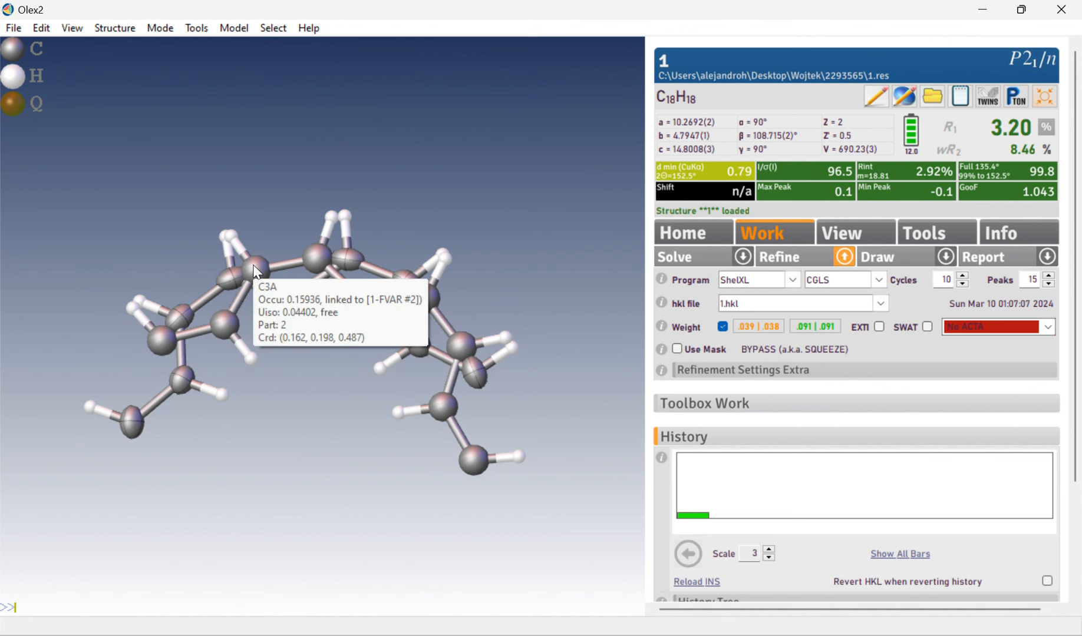